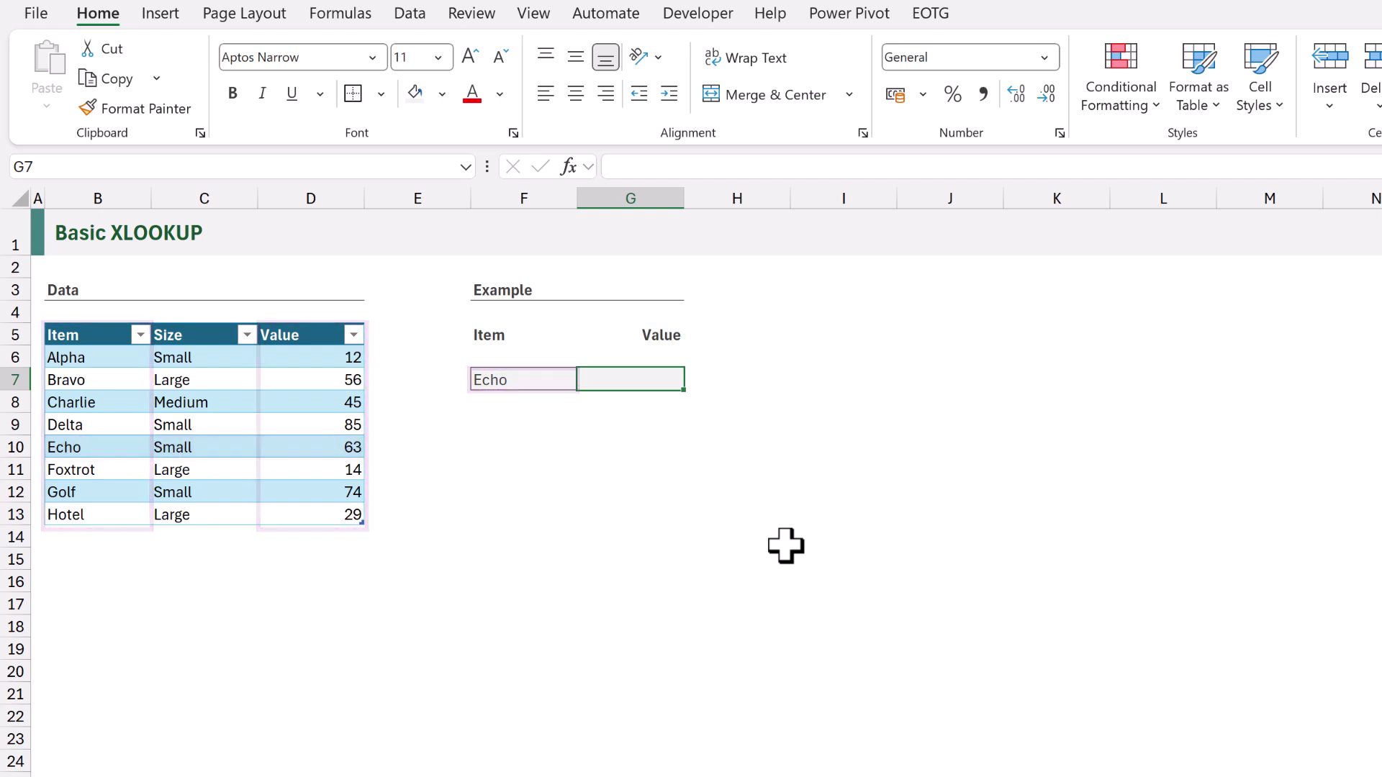
Enter an XLOOKUP formula in G7 that looks up F7 in the Basic table's Item column and returns its Value column
text(=XLOOKUP)
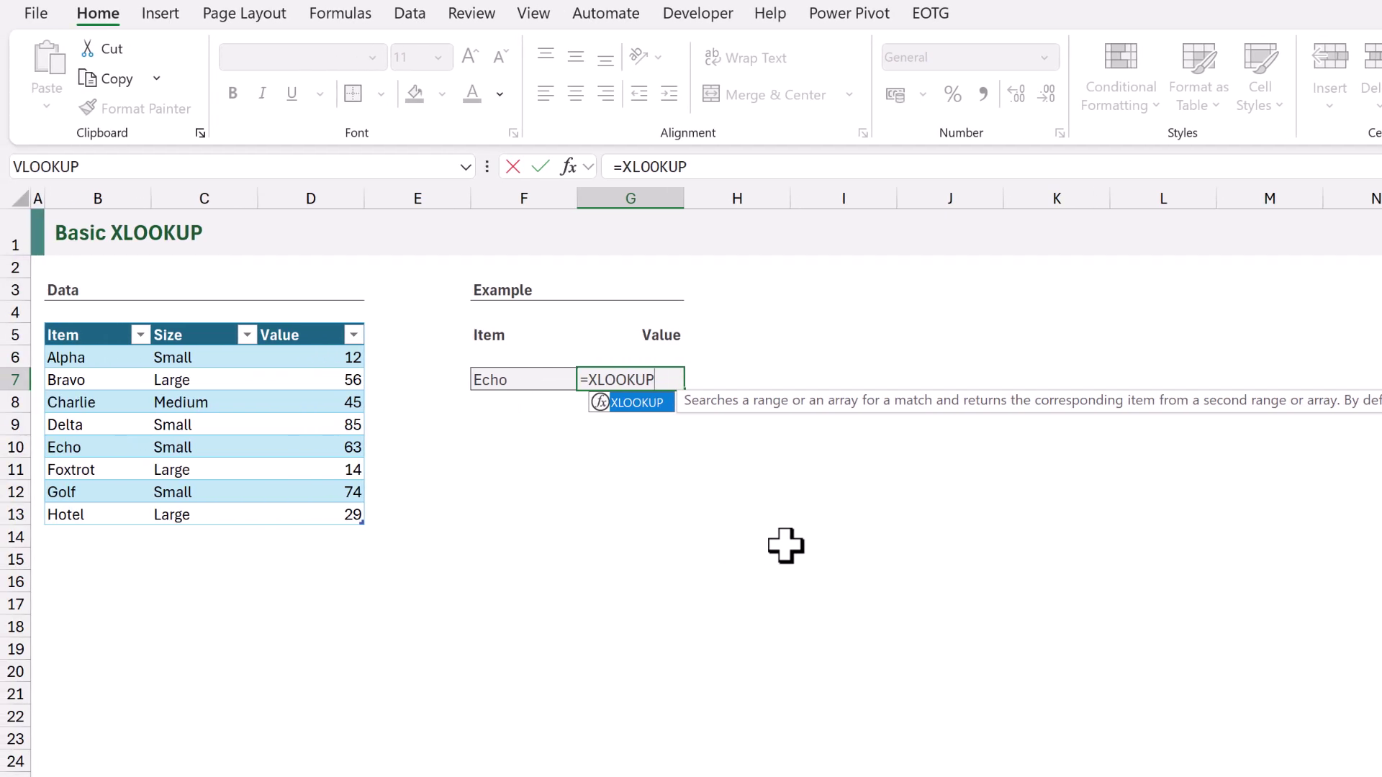
text(()
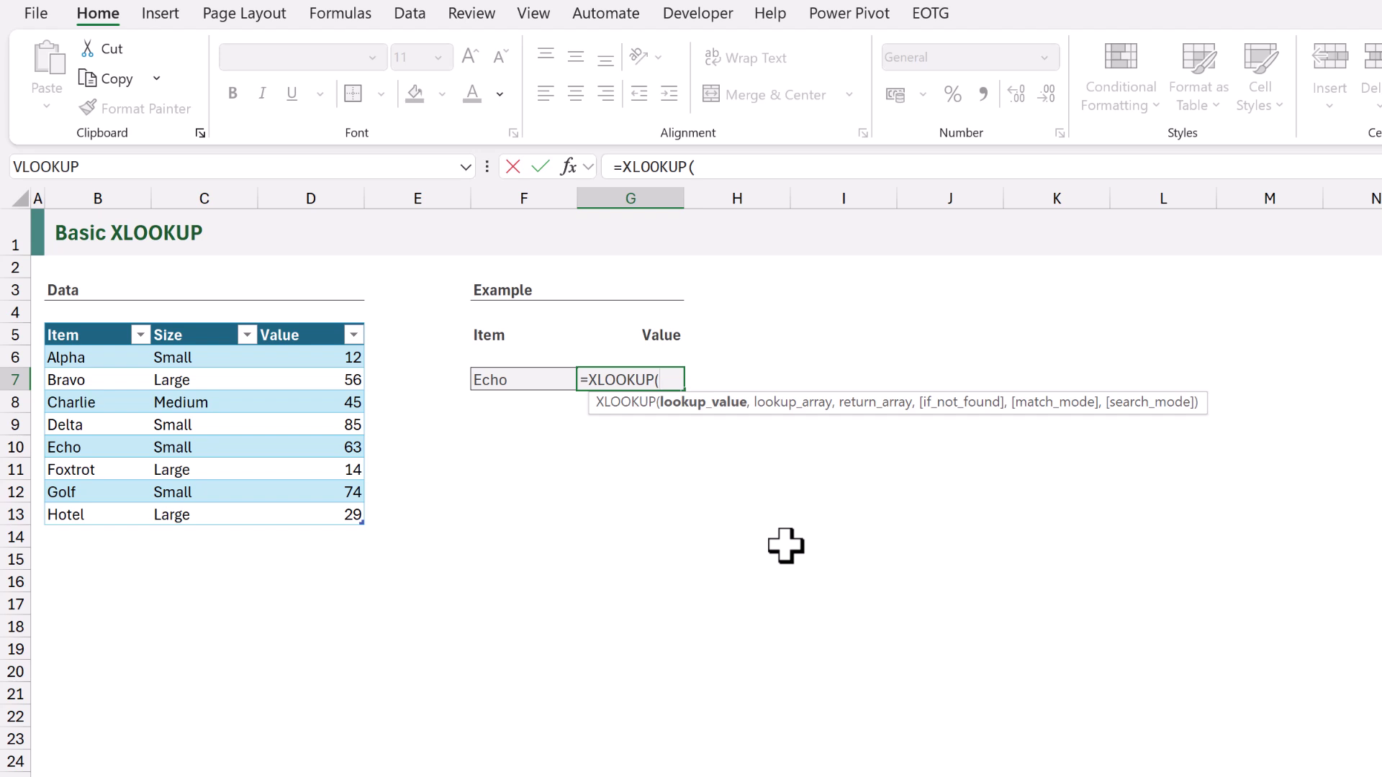
click(494, 384)
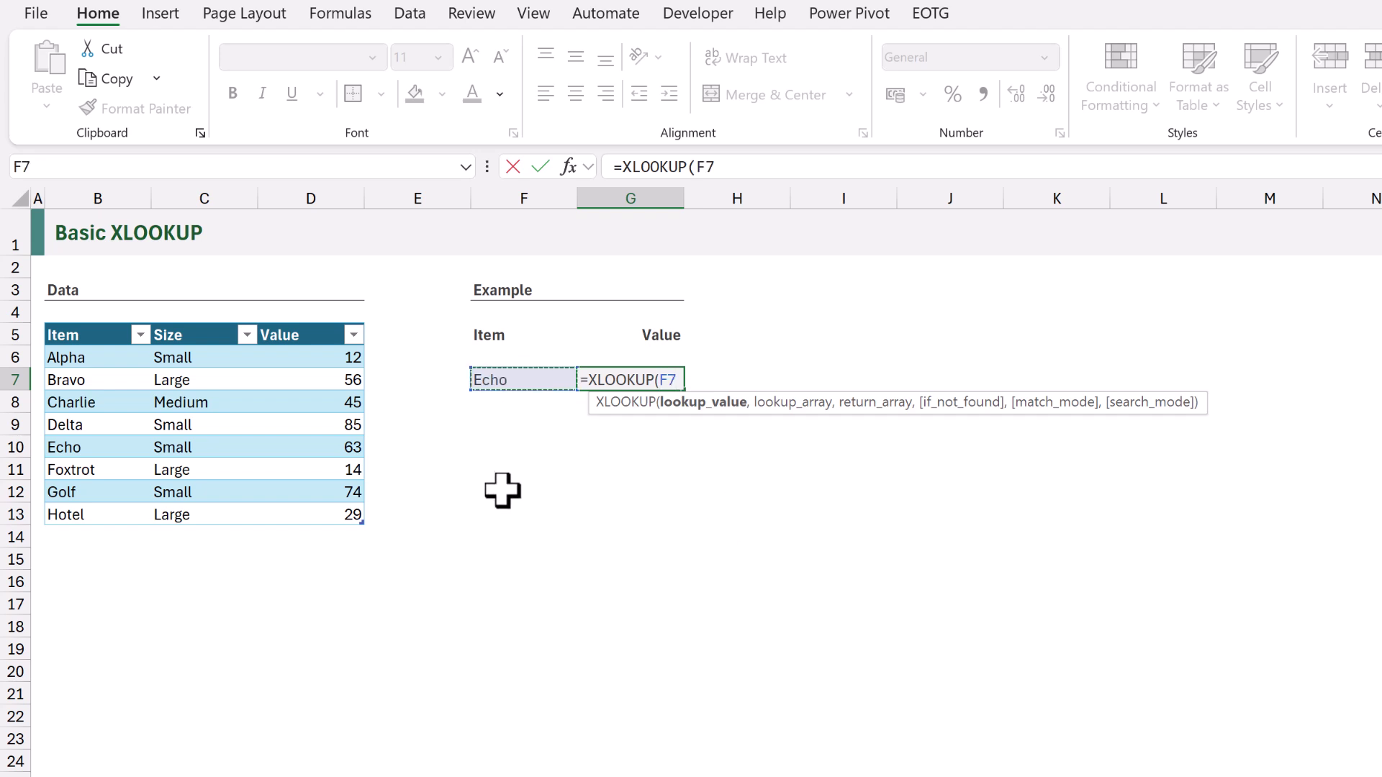
text(,)
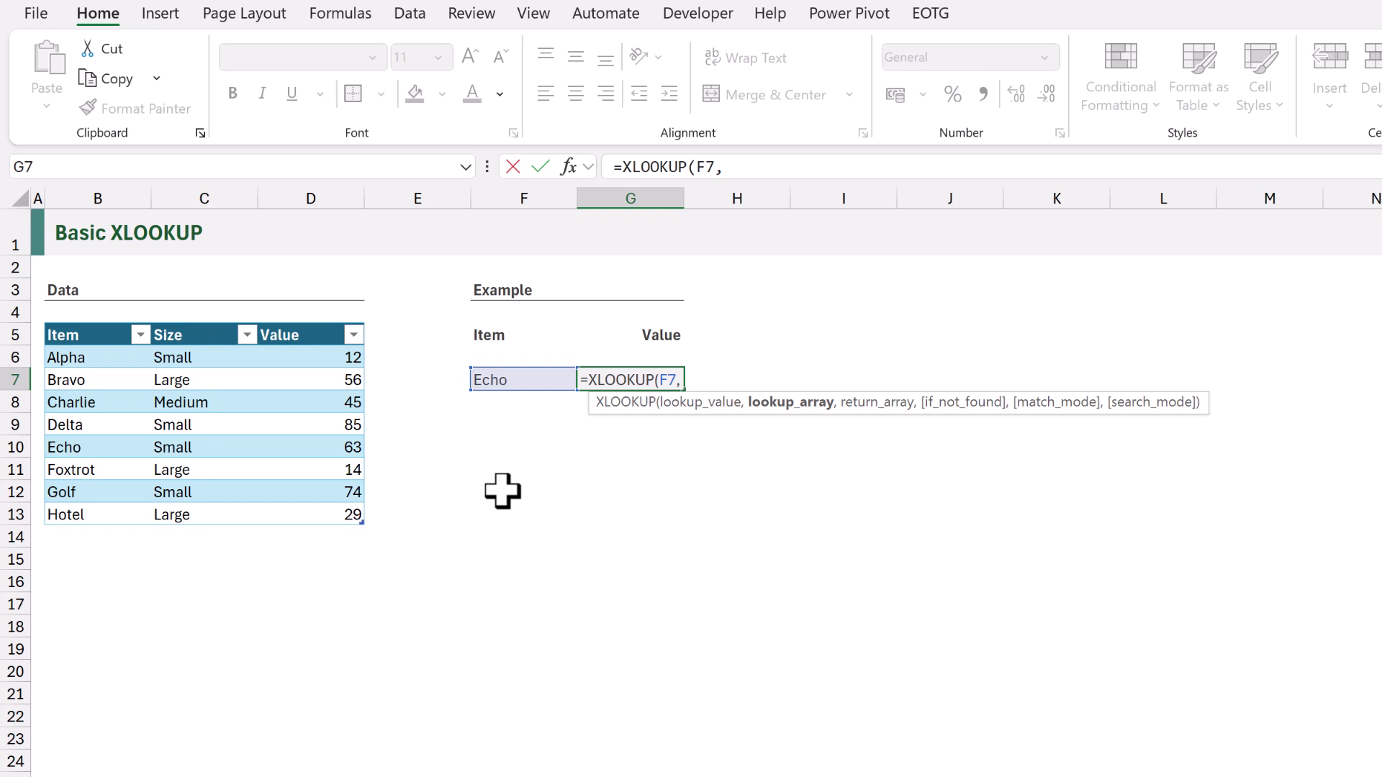
click(81, 328)
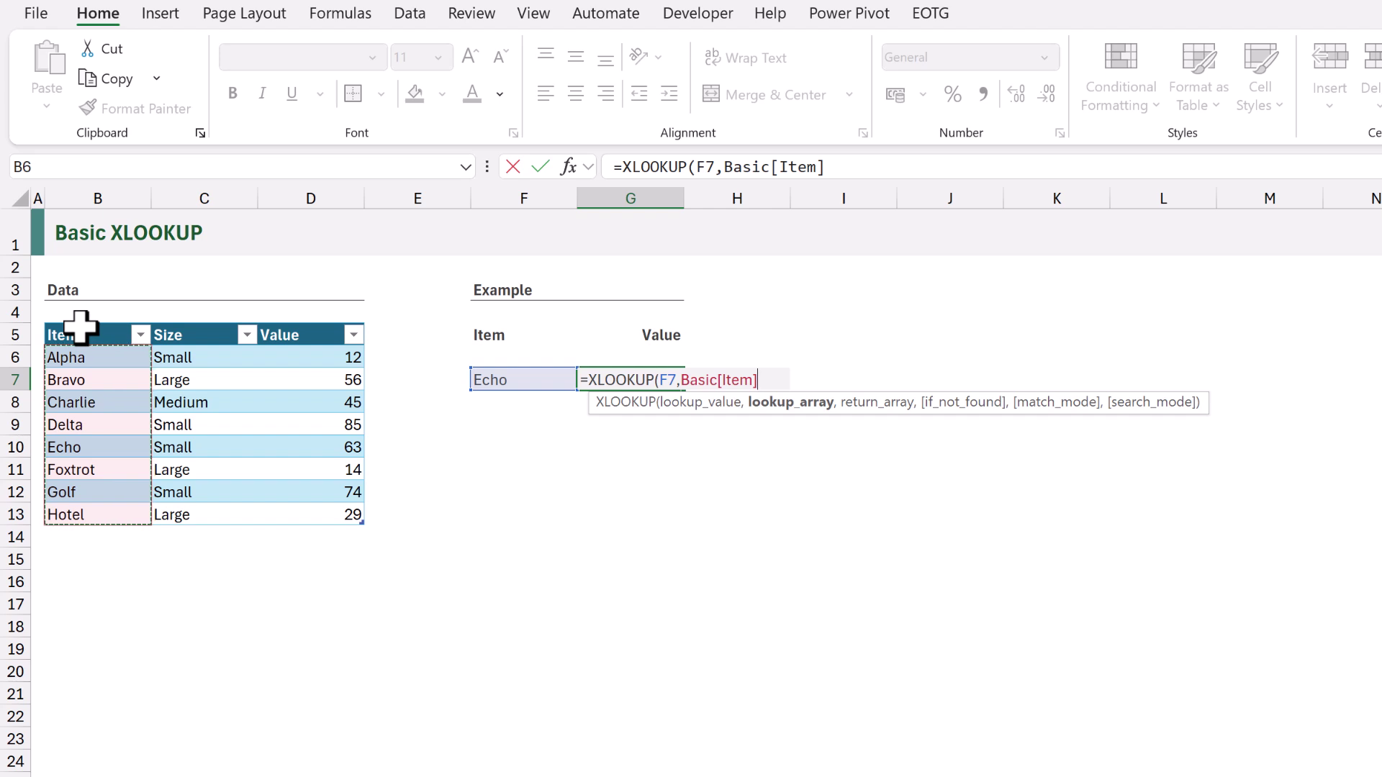
text(,)
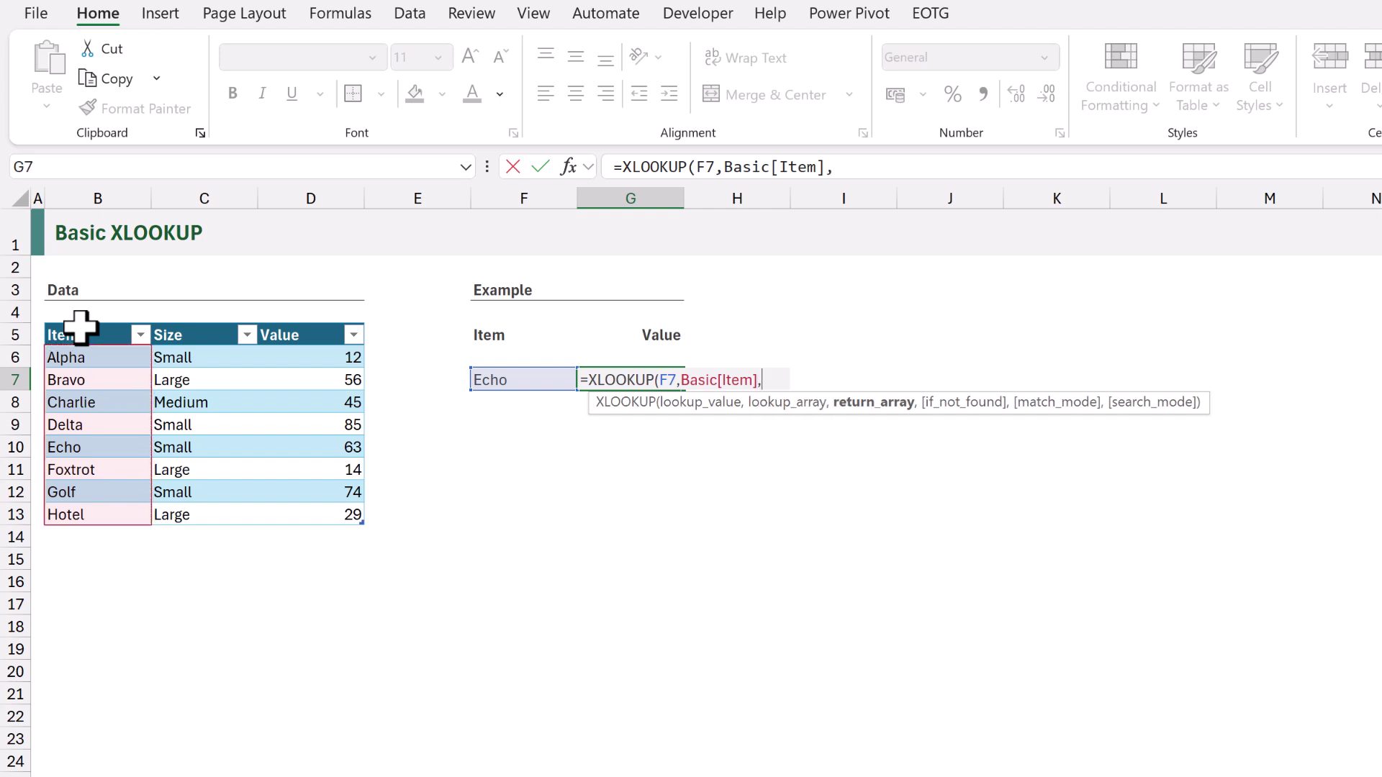
click(309, 324)
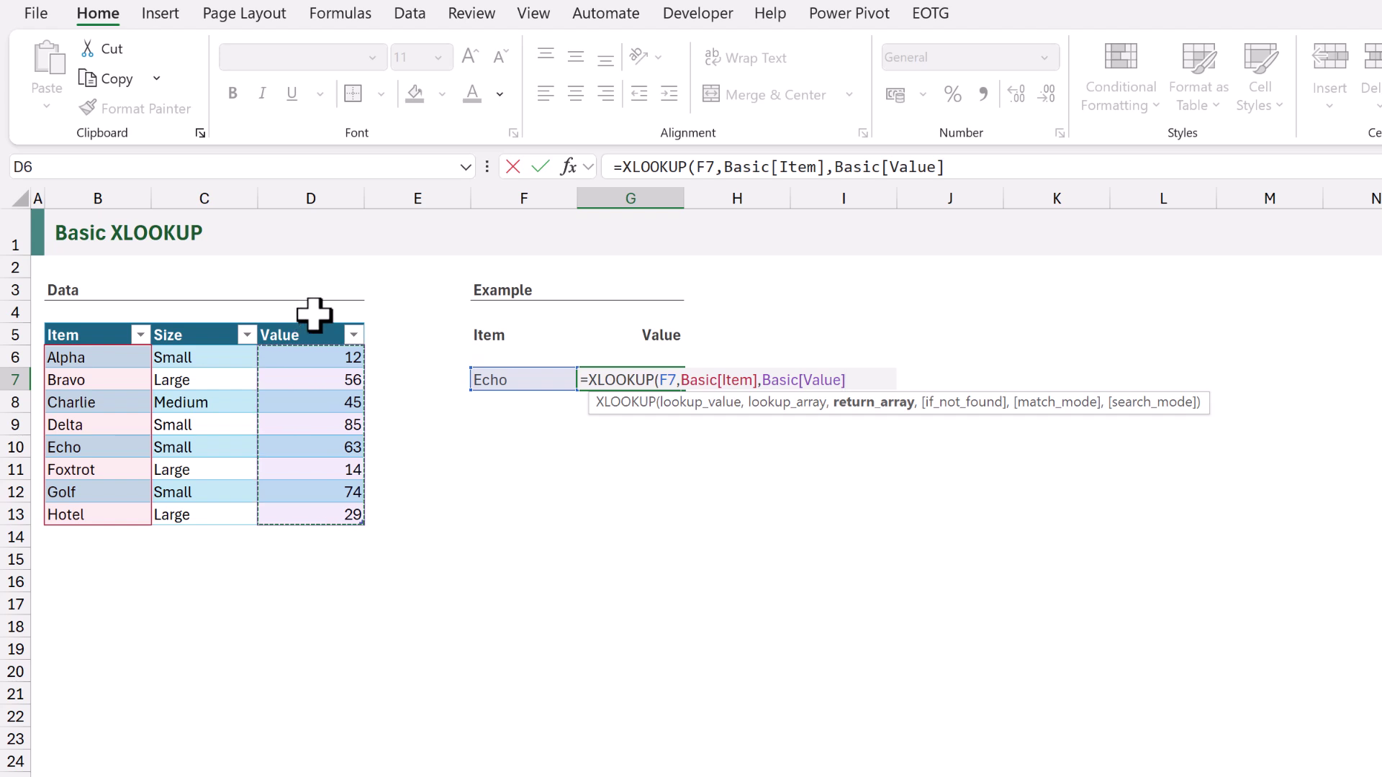
text())
key(ctrl+Return)
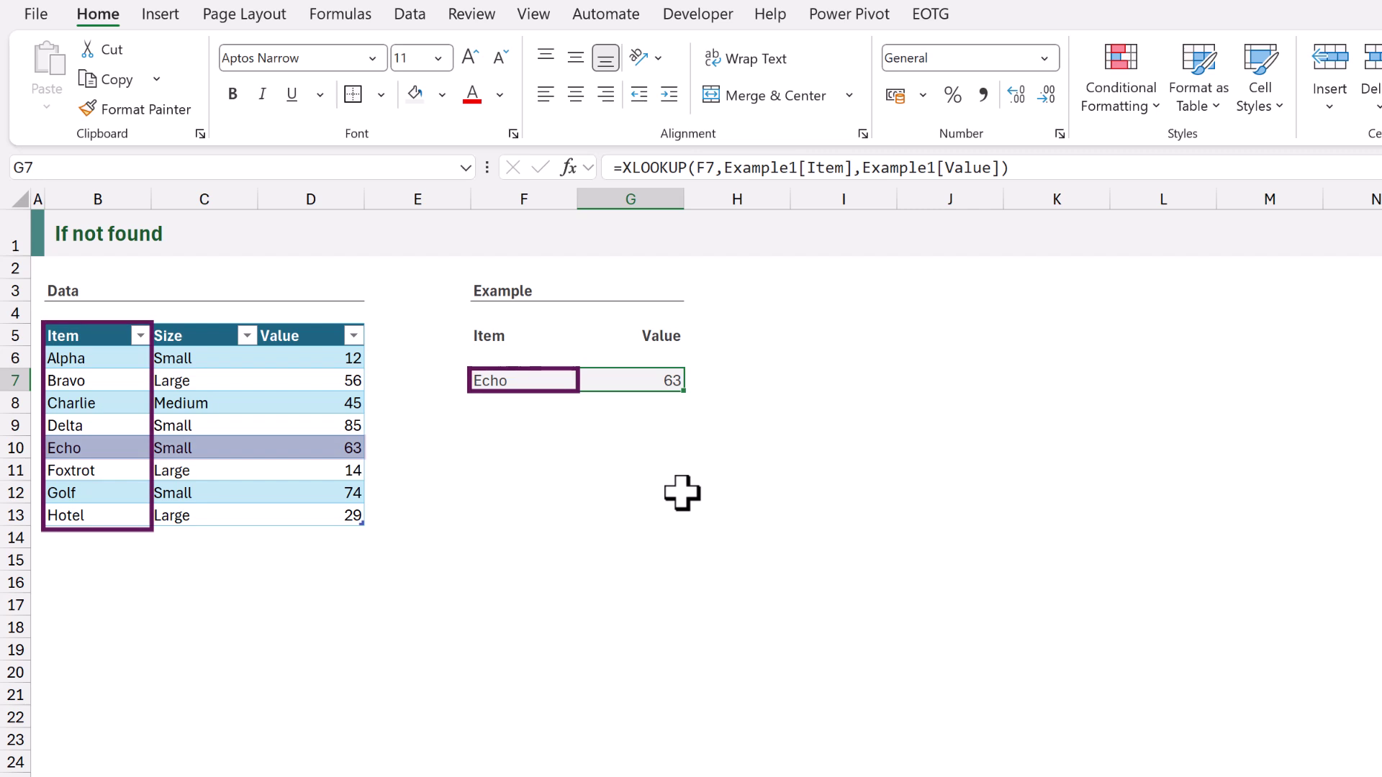
On the If not found sheet, change the lookup item in F7 to Zulu
key(Left)
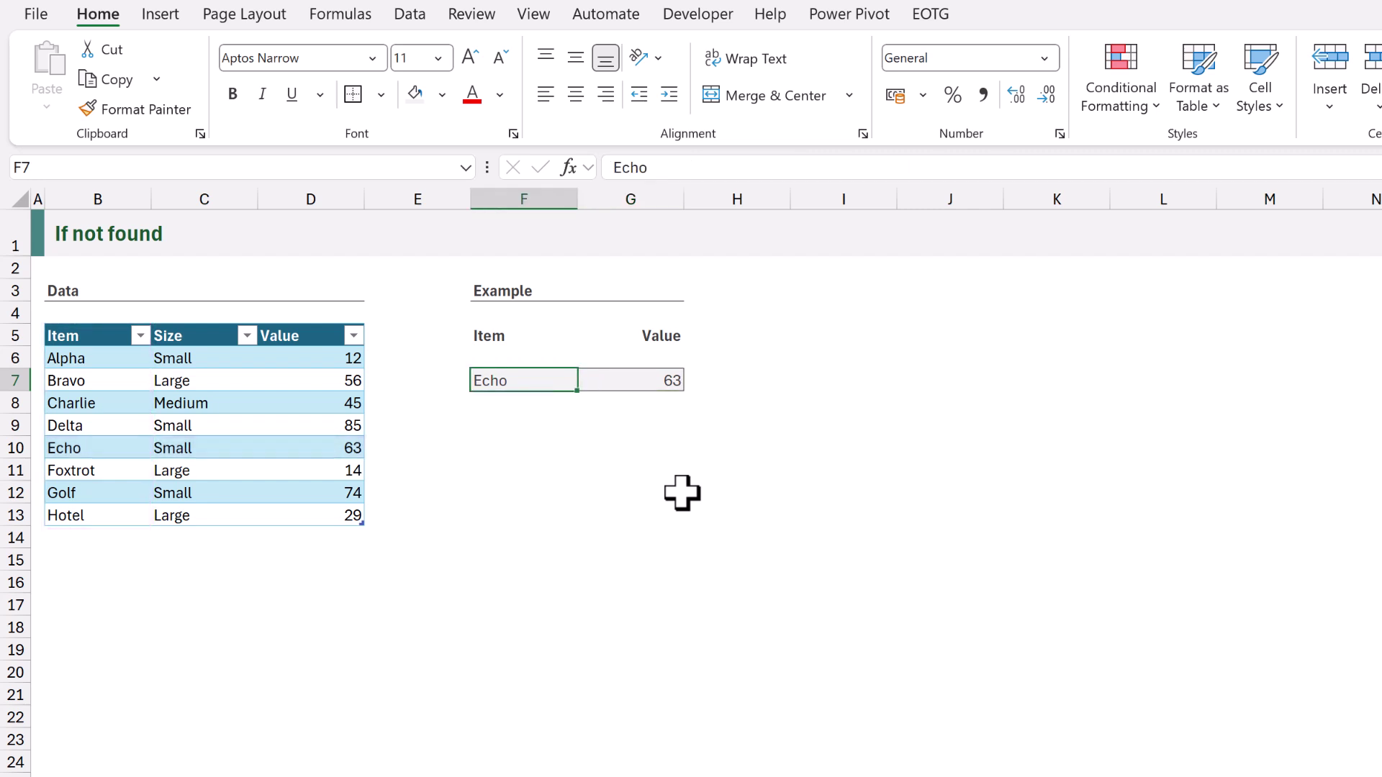
text(Zulu)
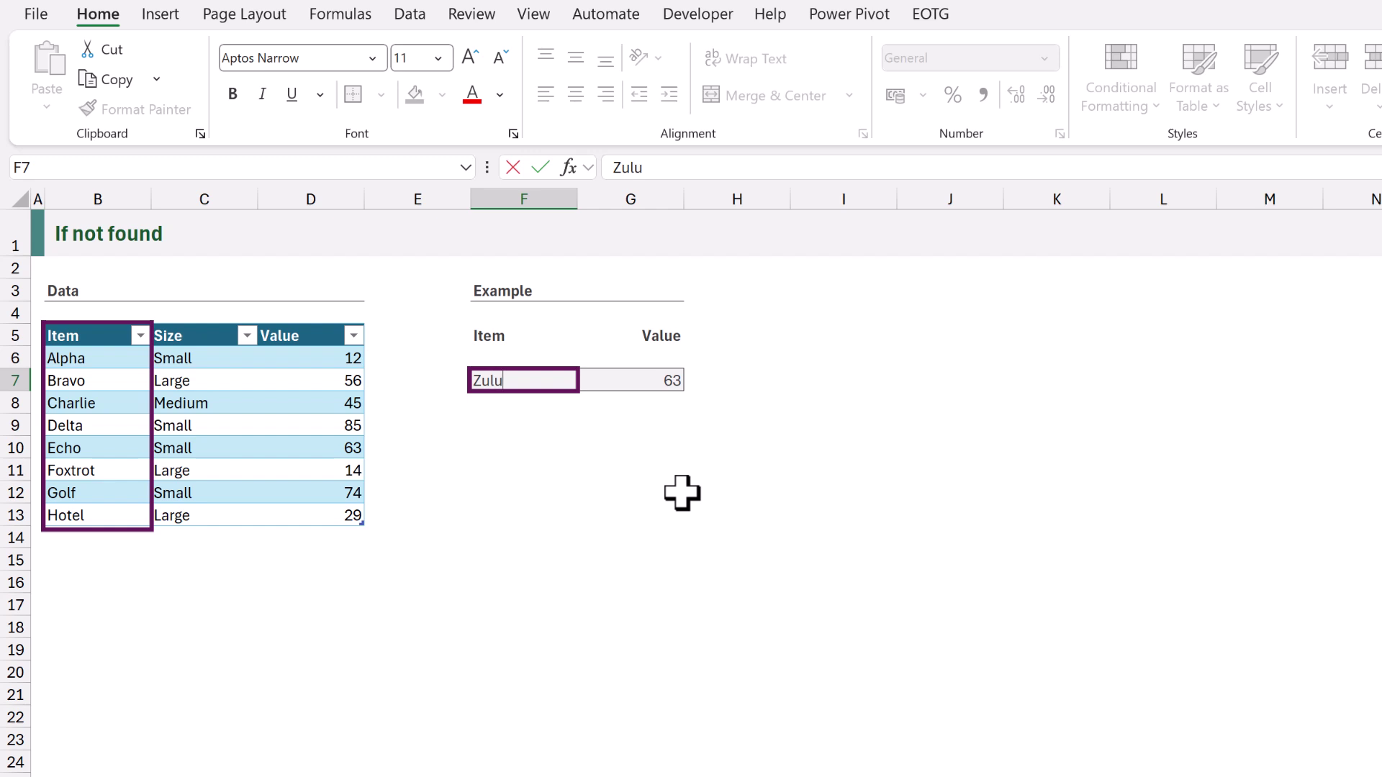
key(ctrl+Return)
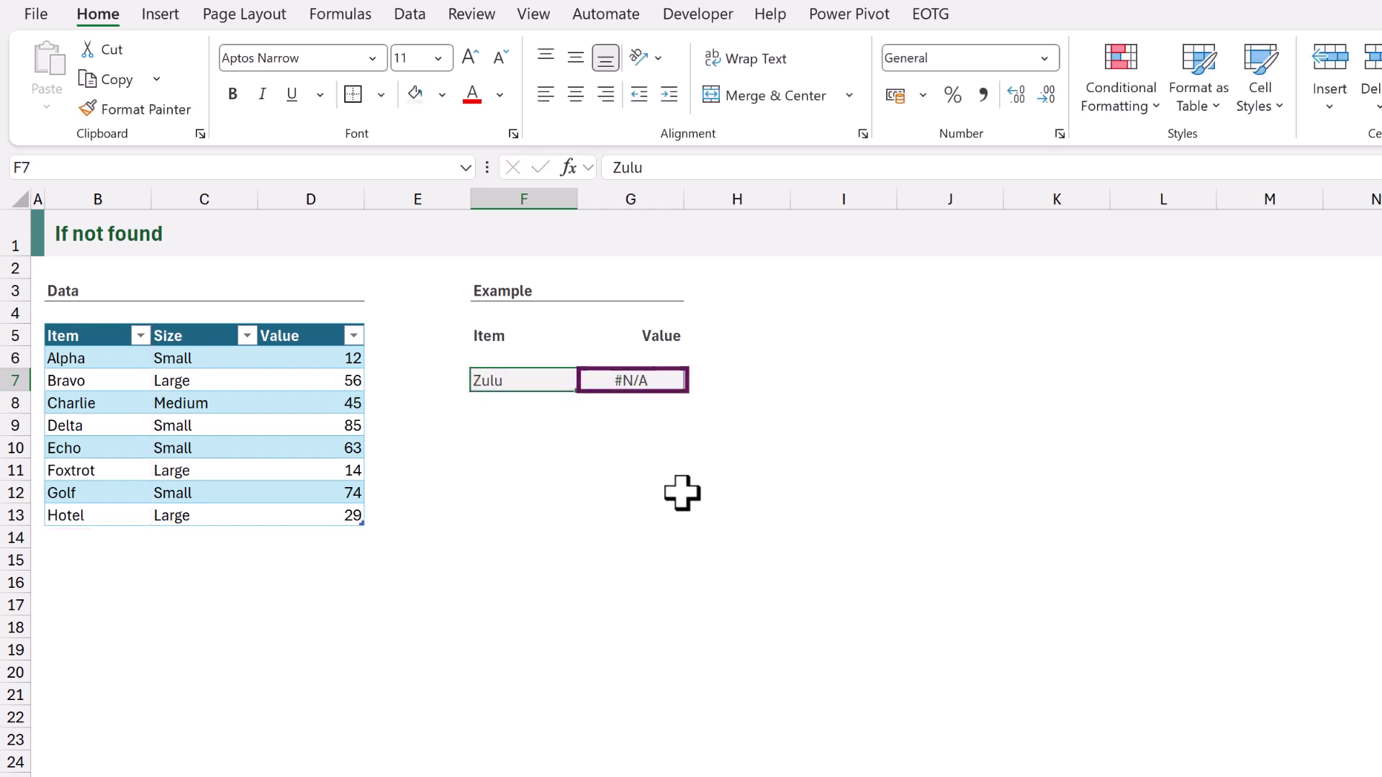
Add 0 as the if_not_found argument of the XLOOKUP formula in G7
key(Right)
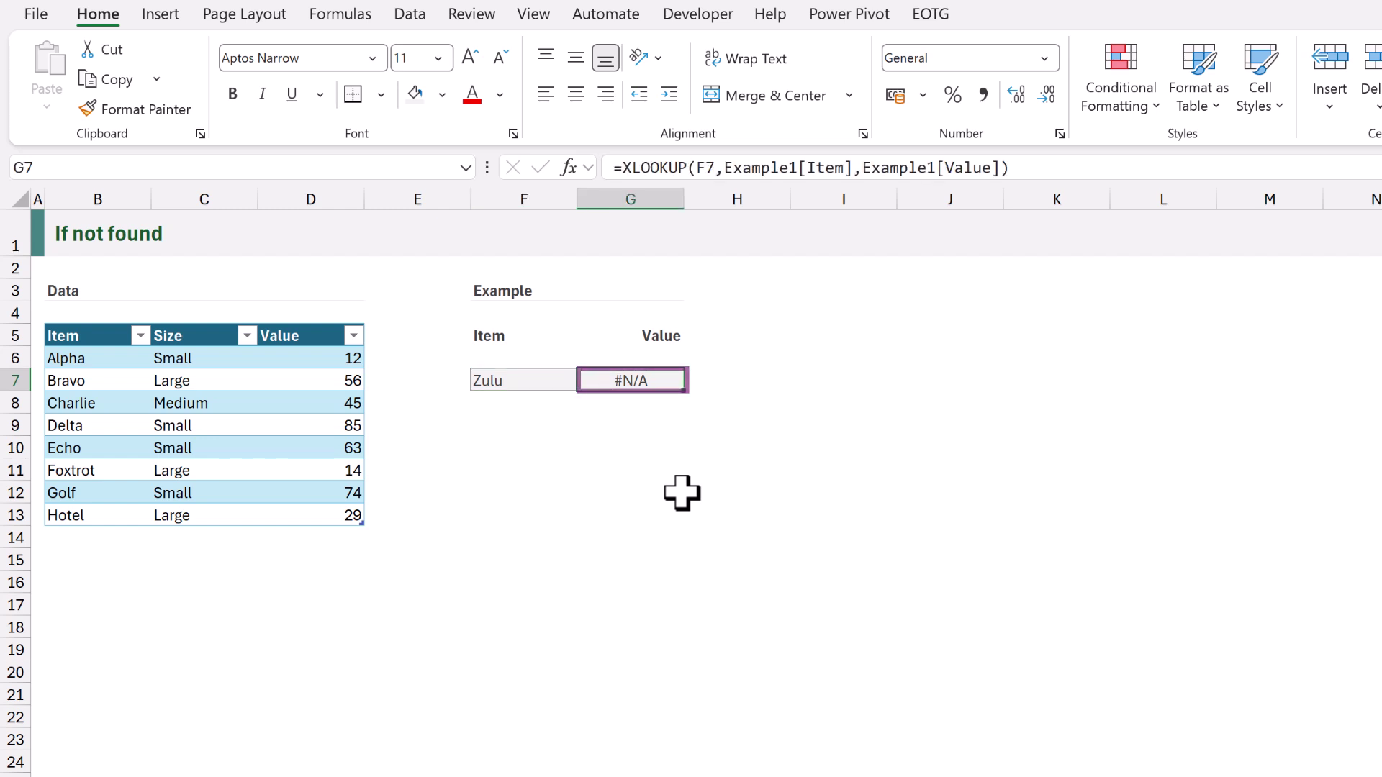
key(F2)
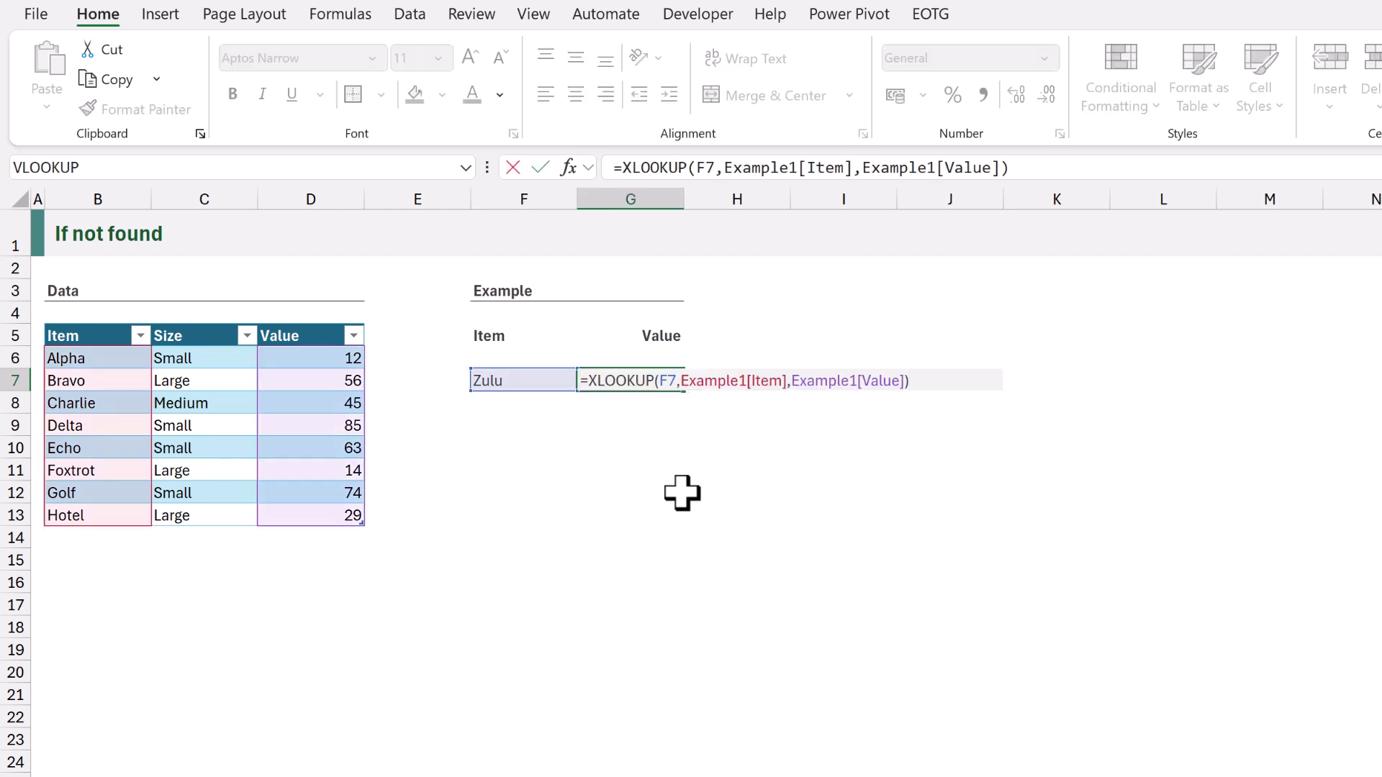
key(BackSpace)
text(,)
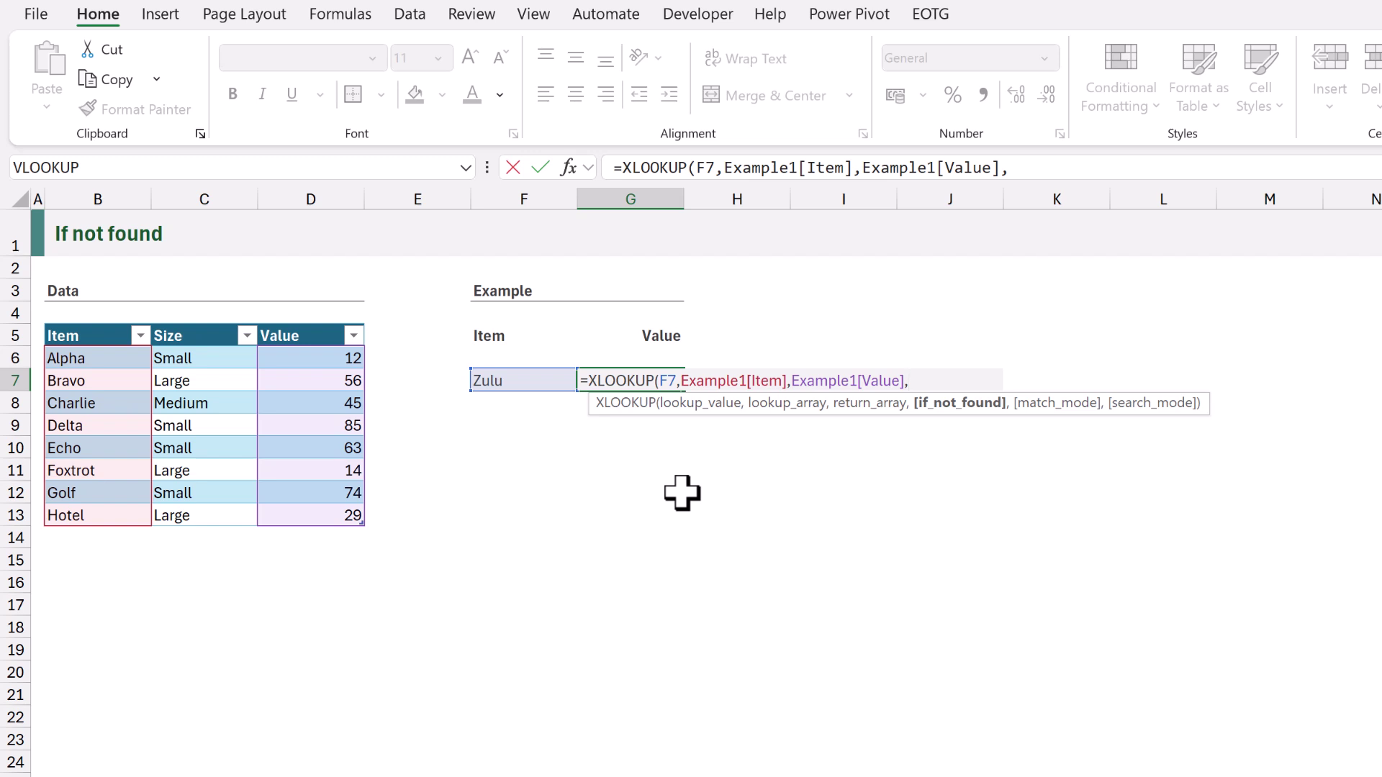
text(0))
key(ctrl+Return)
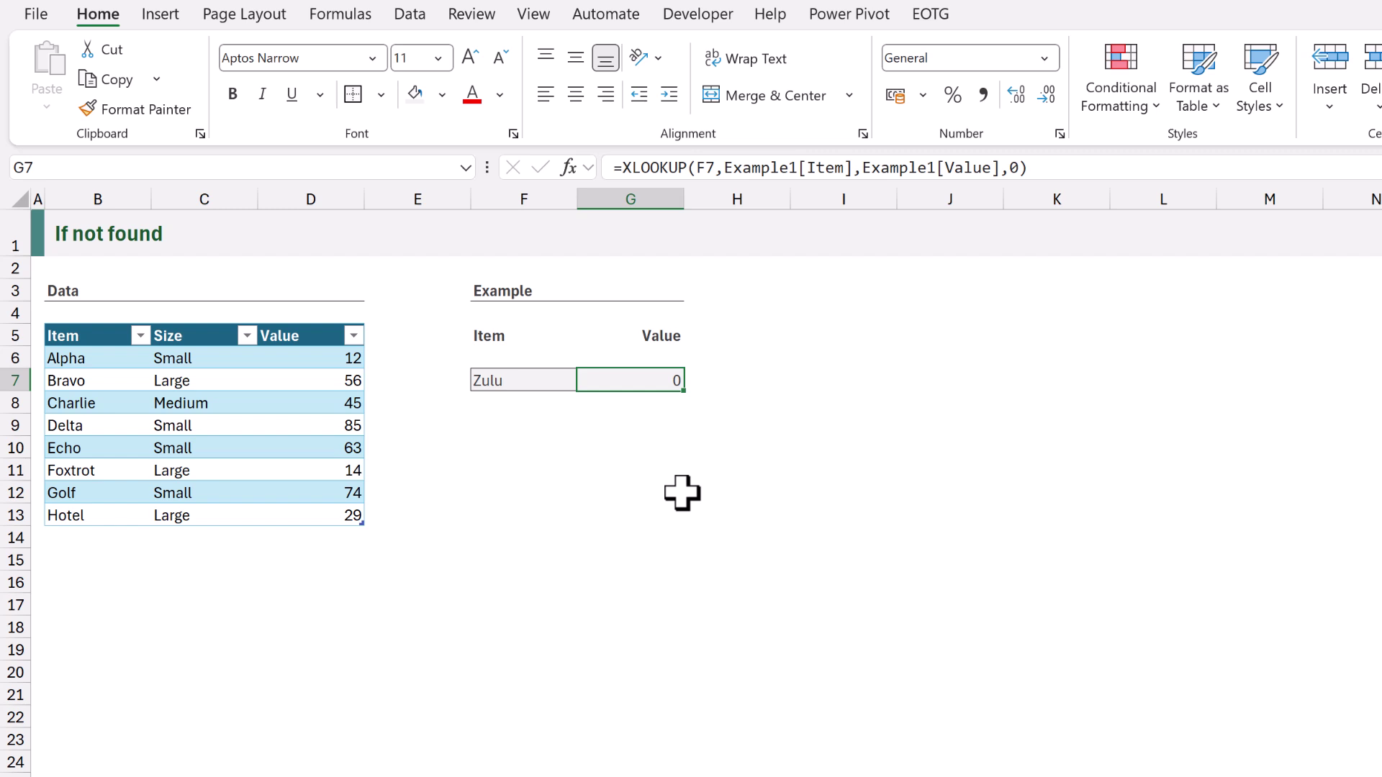
Test the G7 lookup by setting the item in F7 to Charlie and then back to Zulu
key(Left)
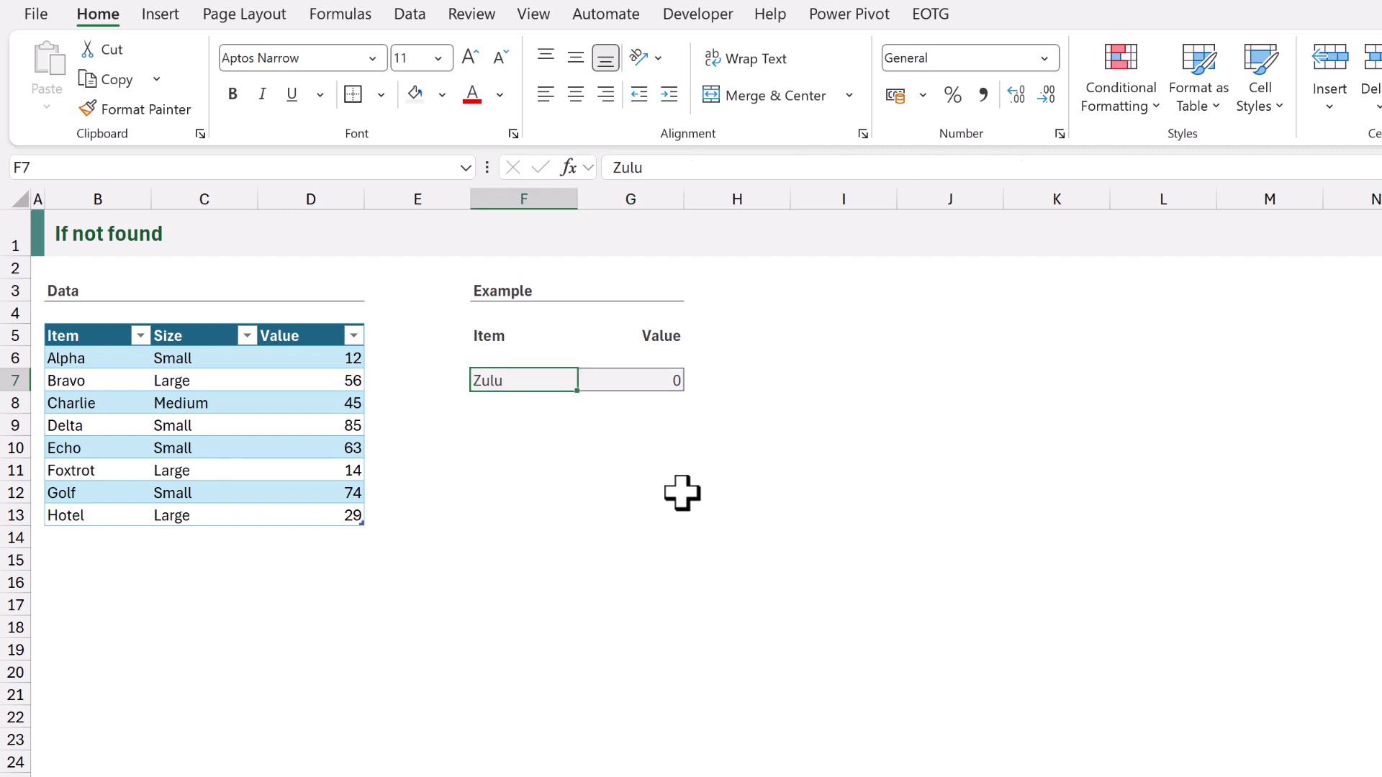
text(Charlie)
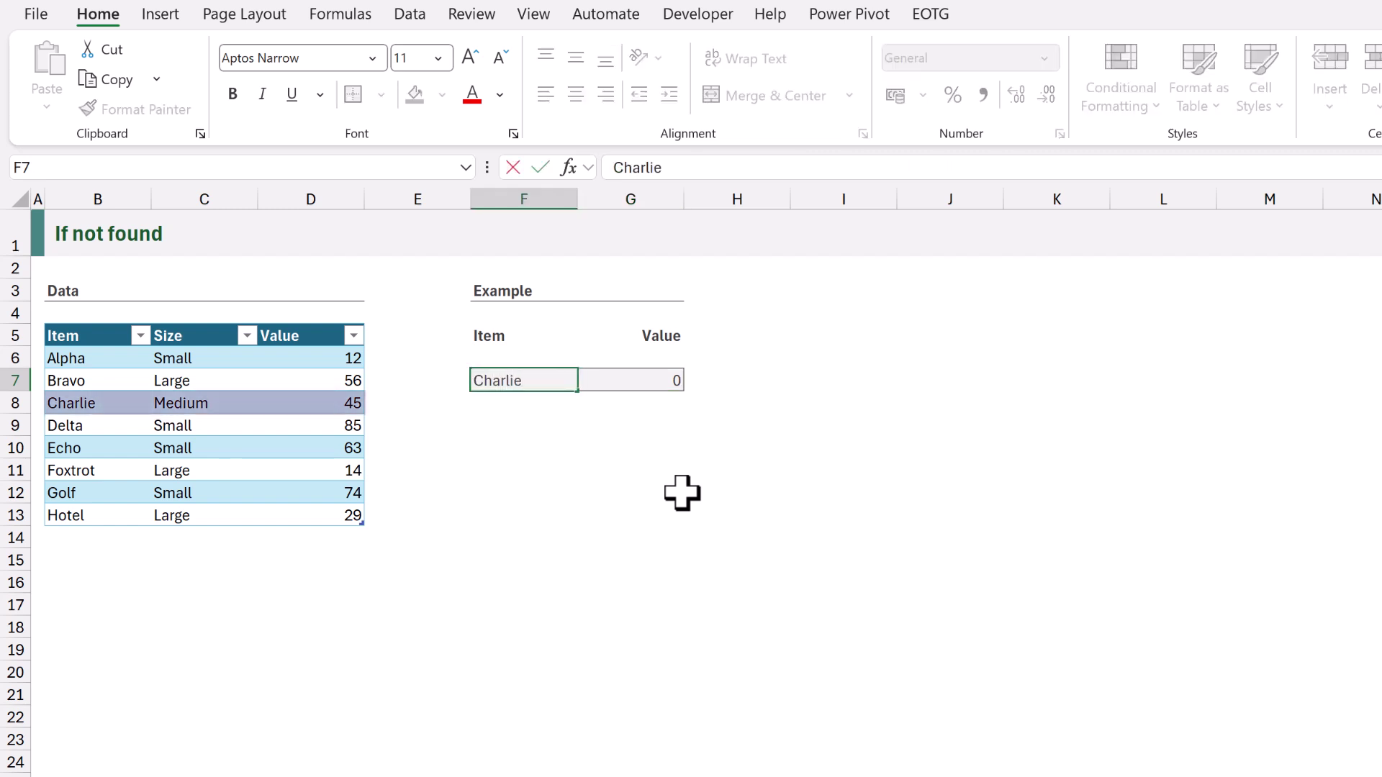
key(ctrl+Return)
text(Zulu)
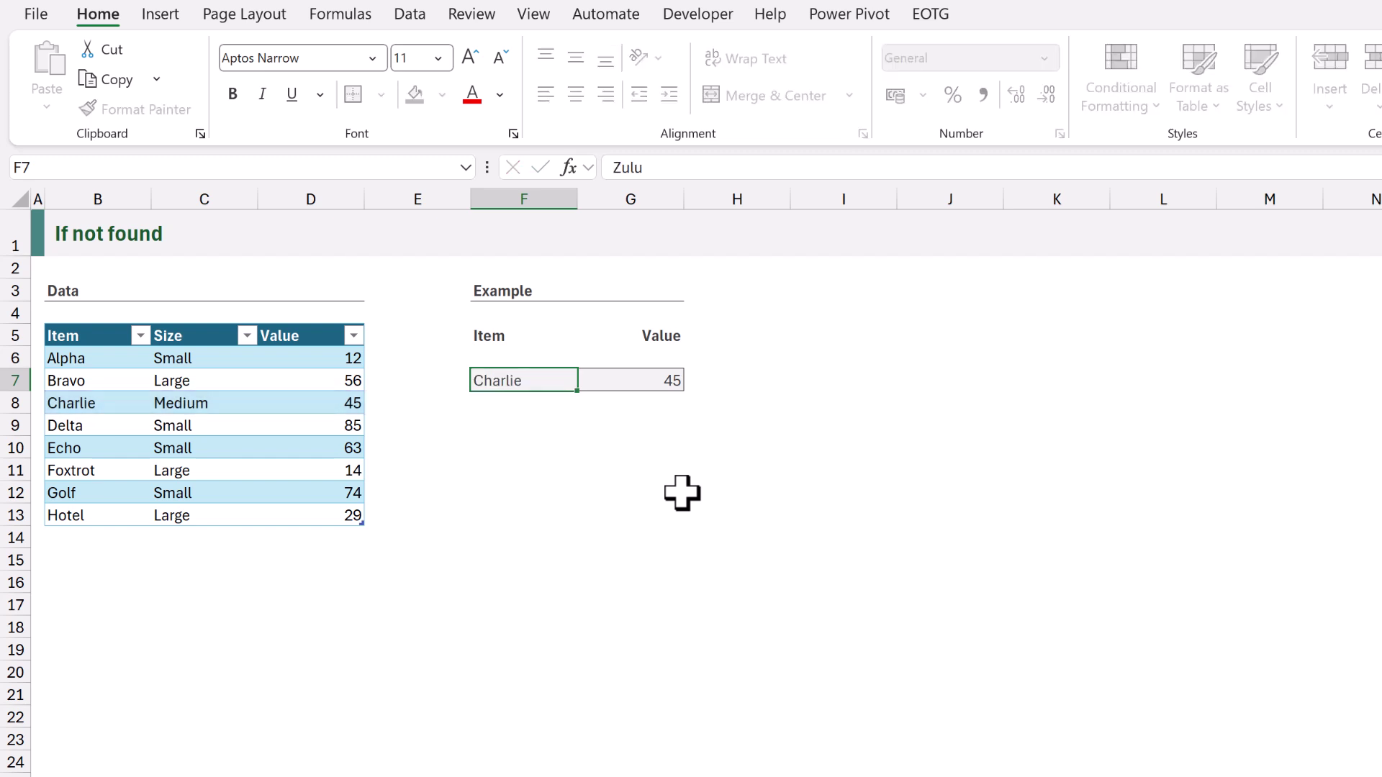
key(ctrl+Return)
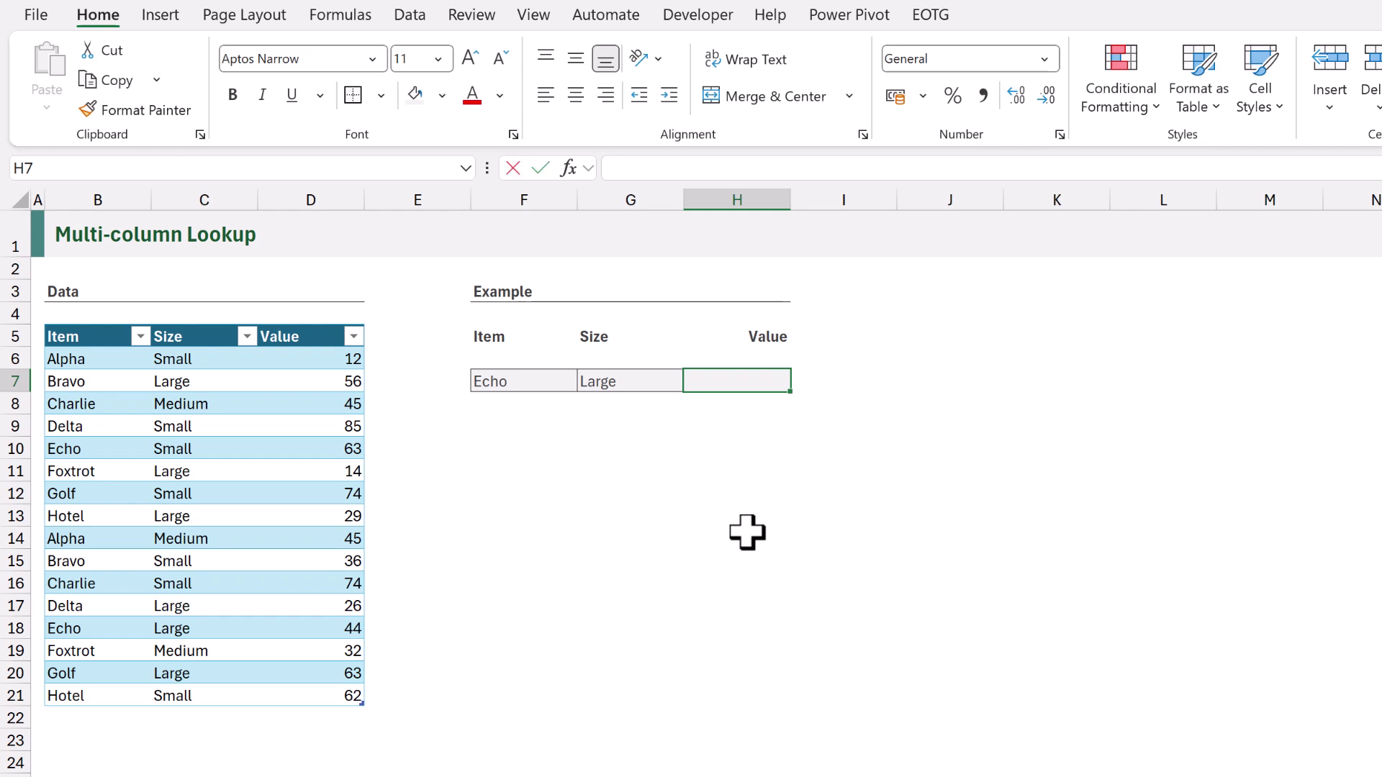
On the Multi-column Lookup sheet, start an XLOOKUP formula in H7 with F7&"-"&G7 as the lookup value
text(=XL)
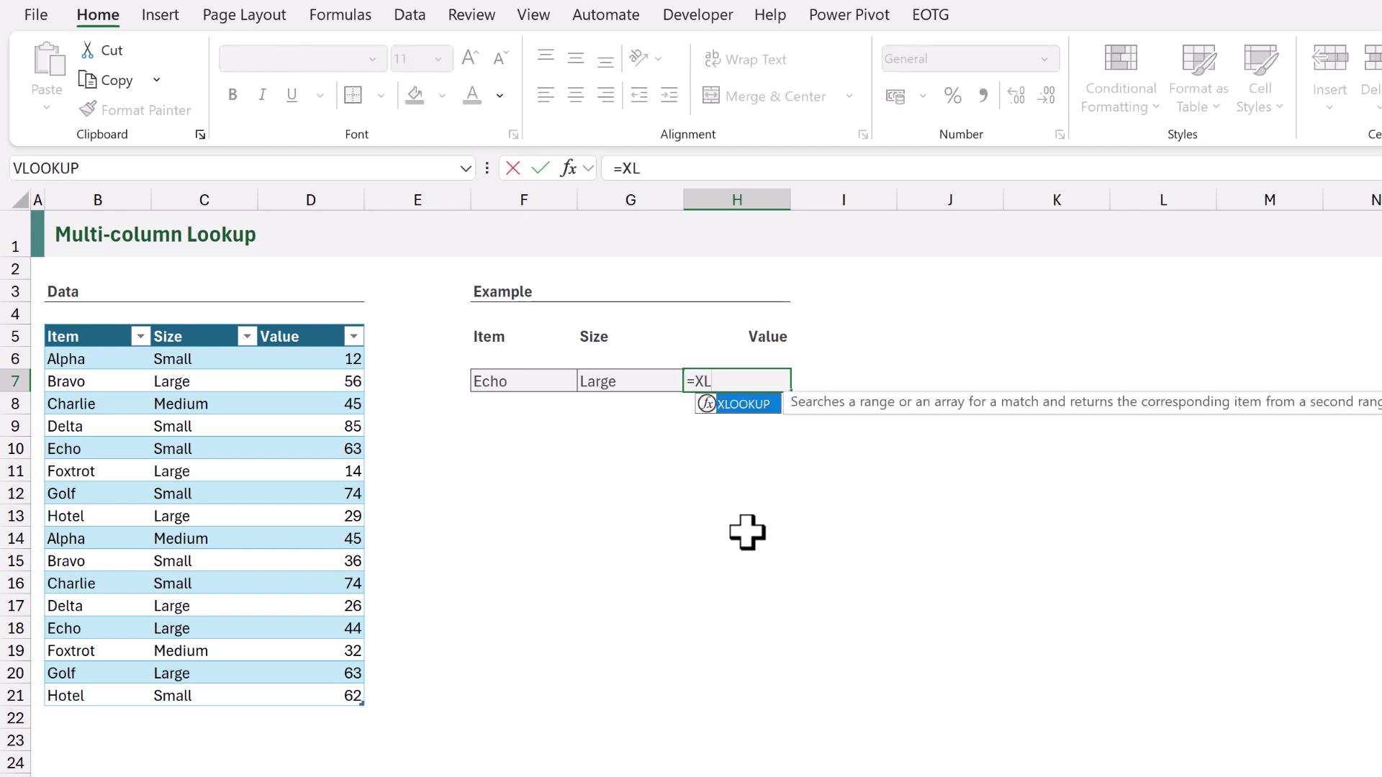
text(OOKUP()
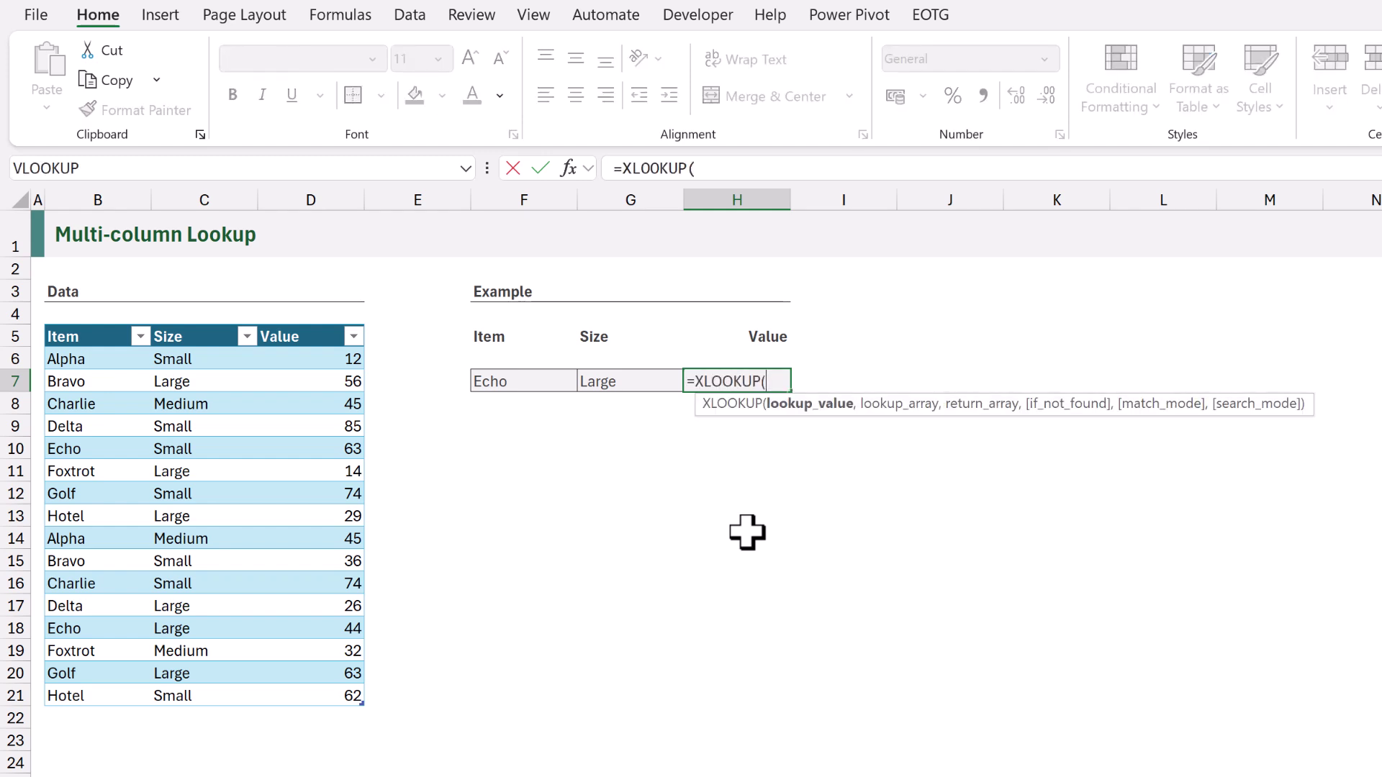
click(555, 385)
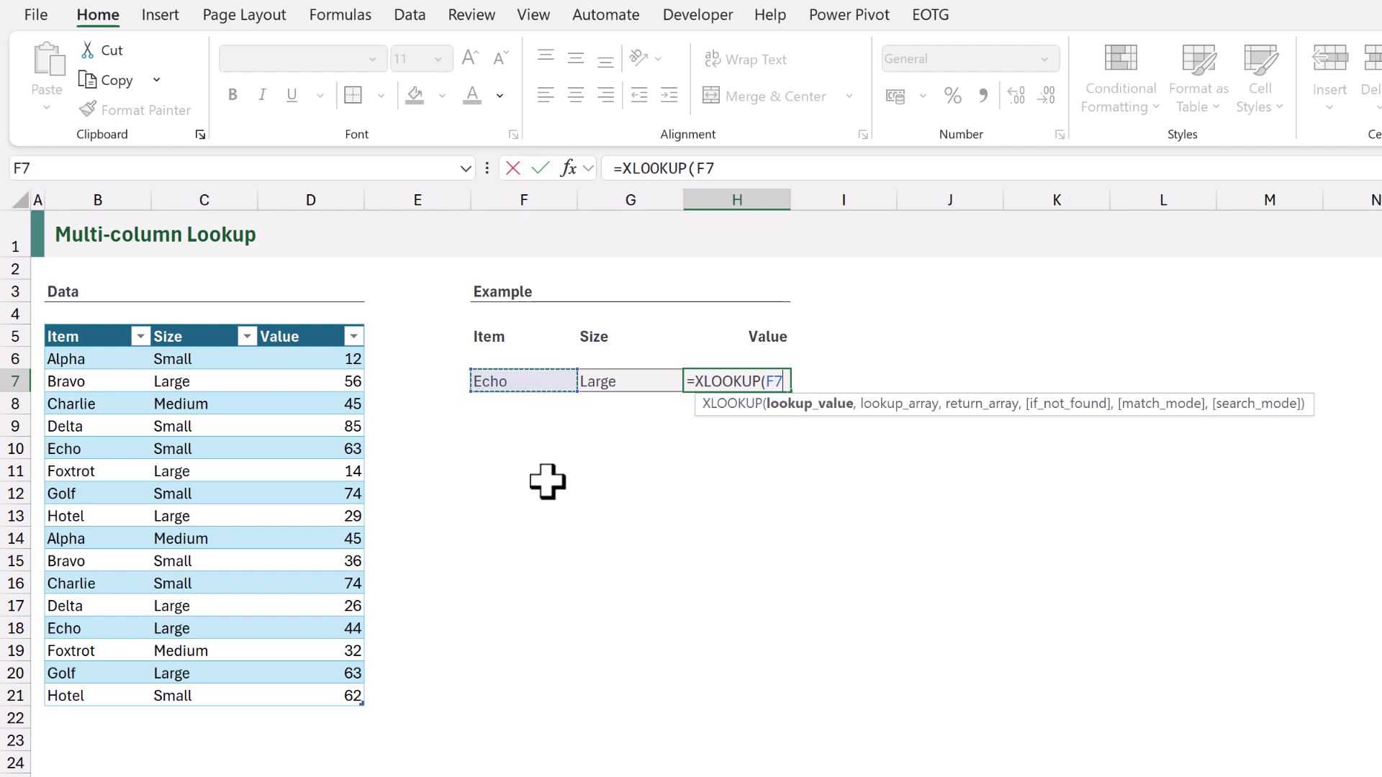
text(&"-"&)
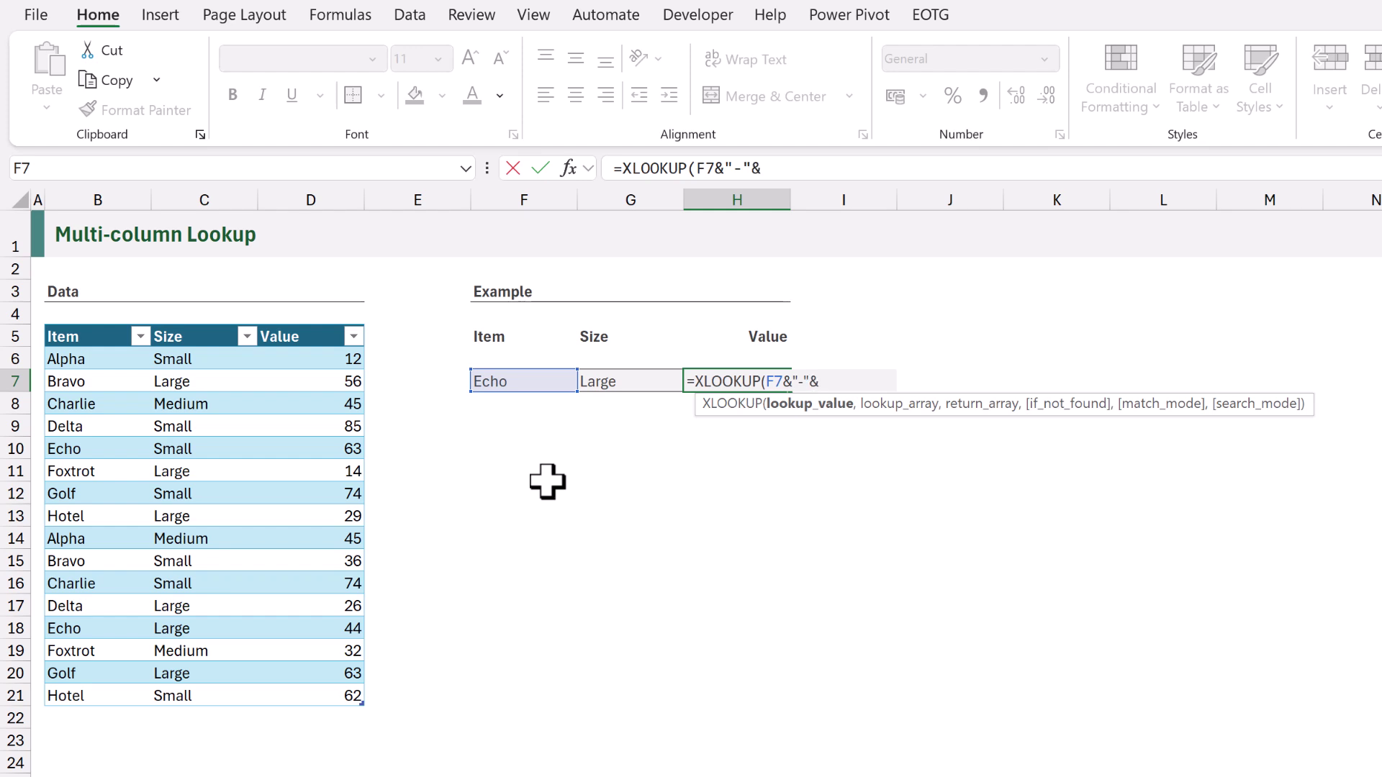
click(619, 381)
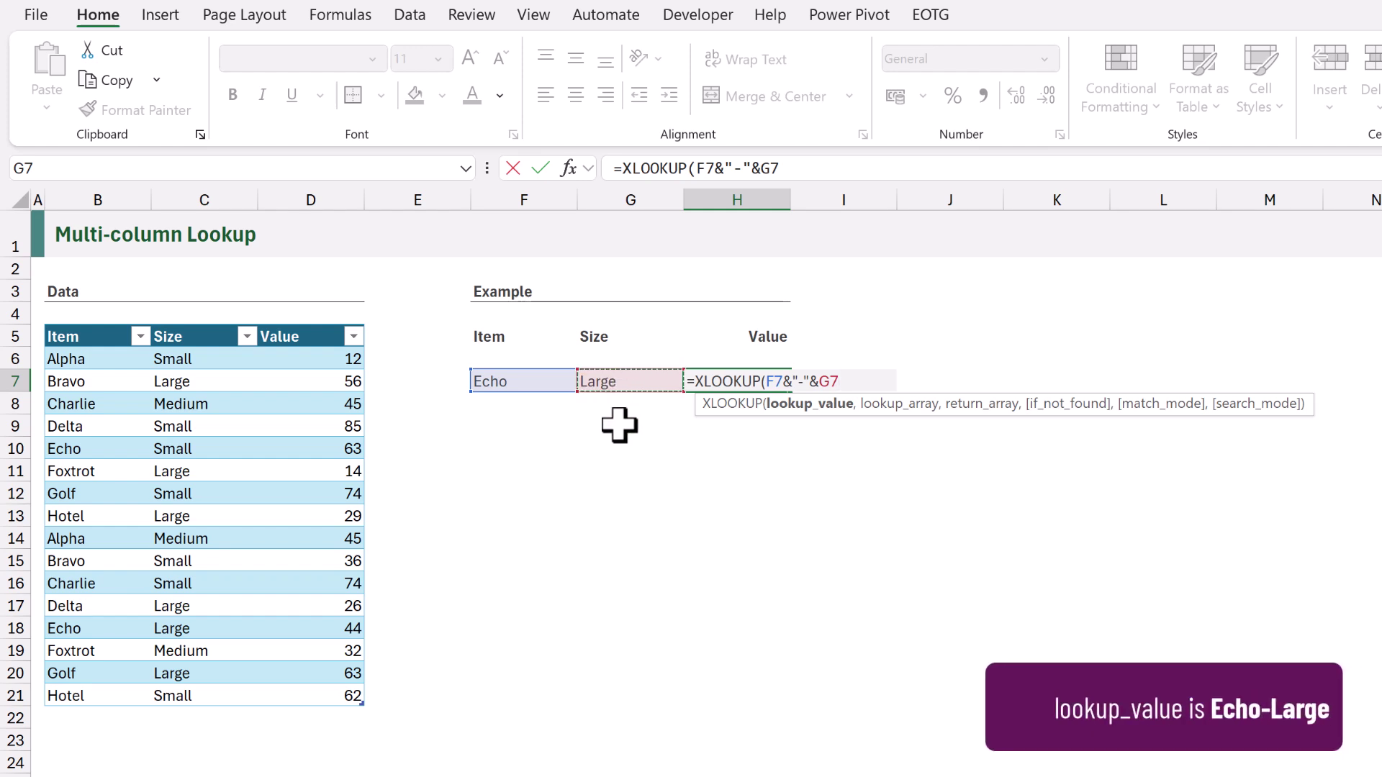
text(,)
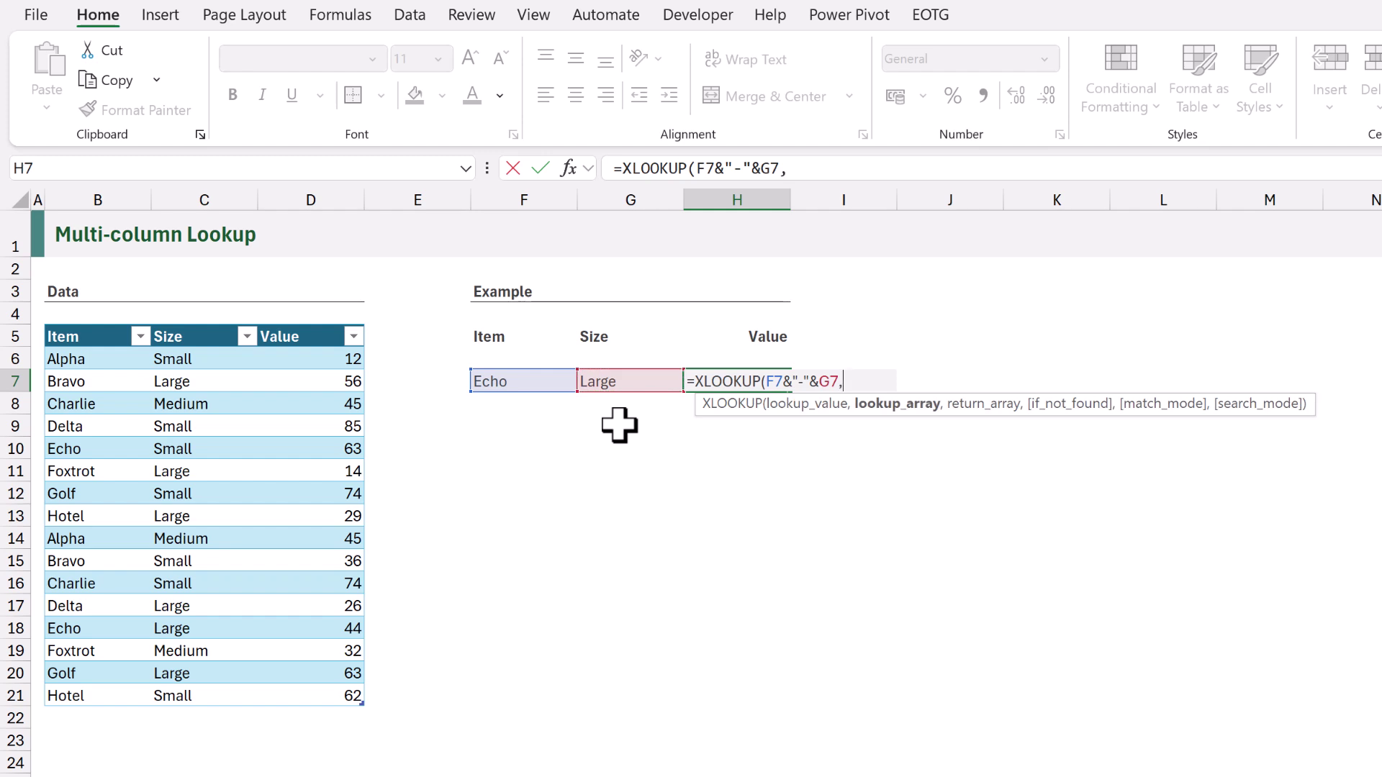
Complete the H7 formula with Example2[Item]&"-"&Example2[Size] as the lookup array and Example2[Value] as the return array
click(108, 329)
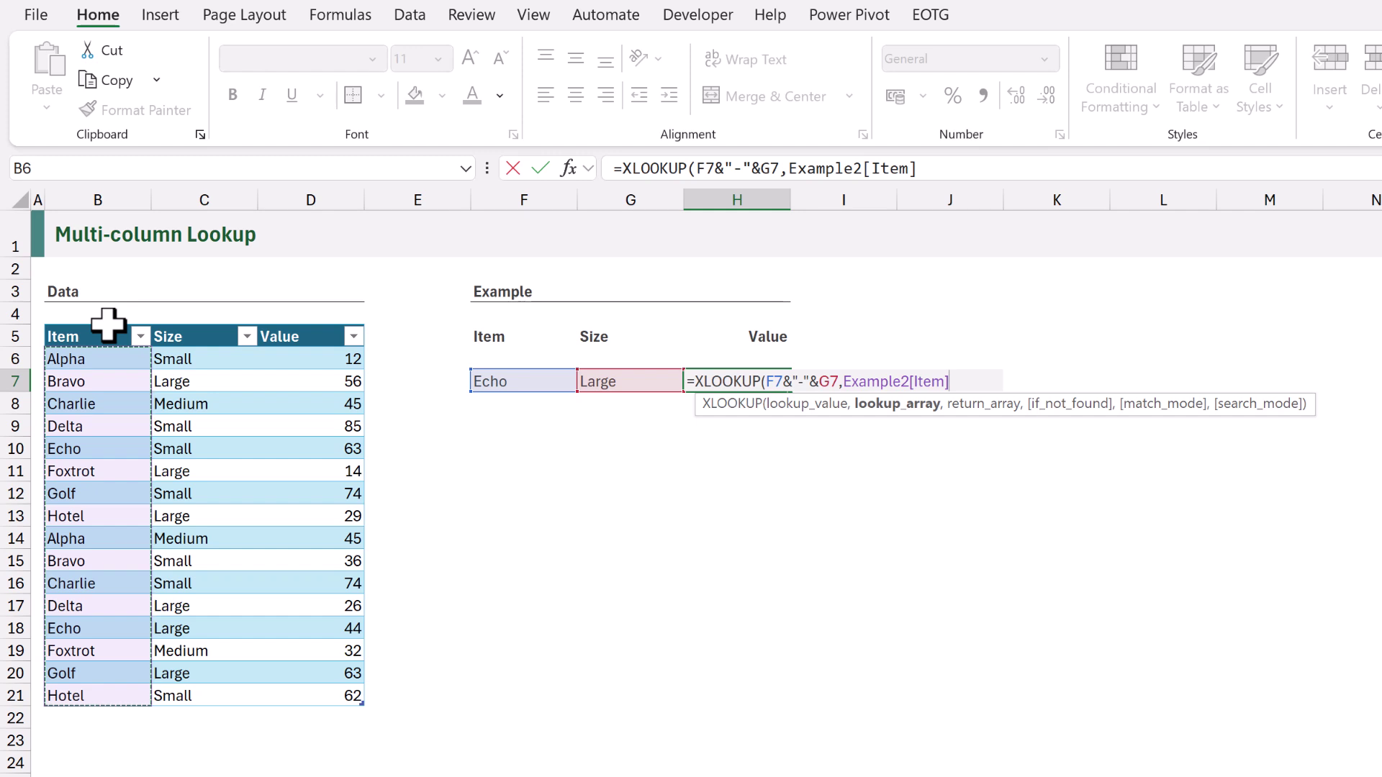
text(&"-"&)
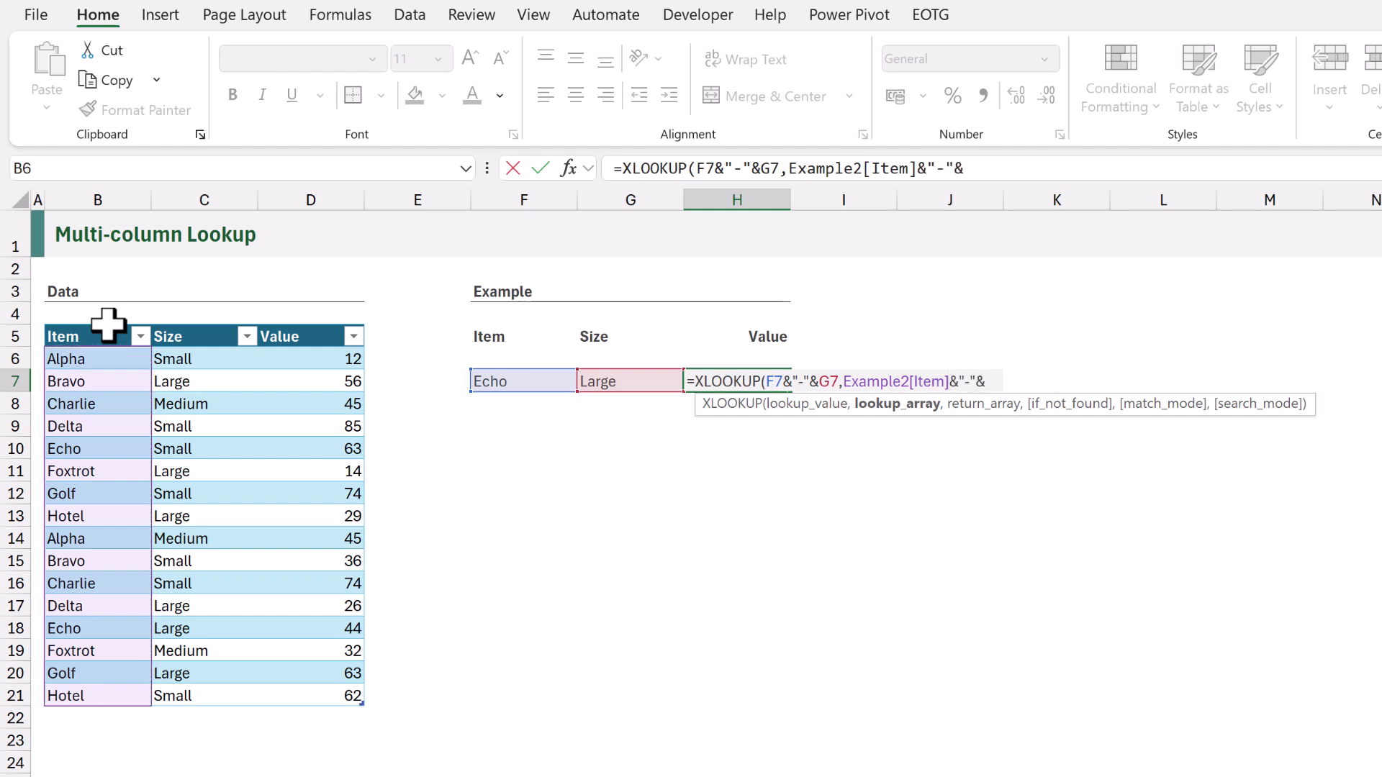
click(191, 314)
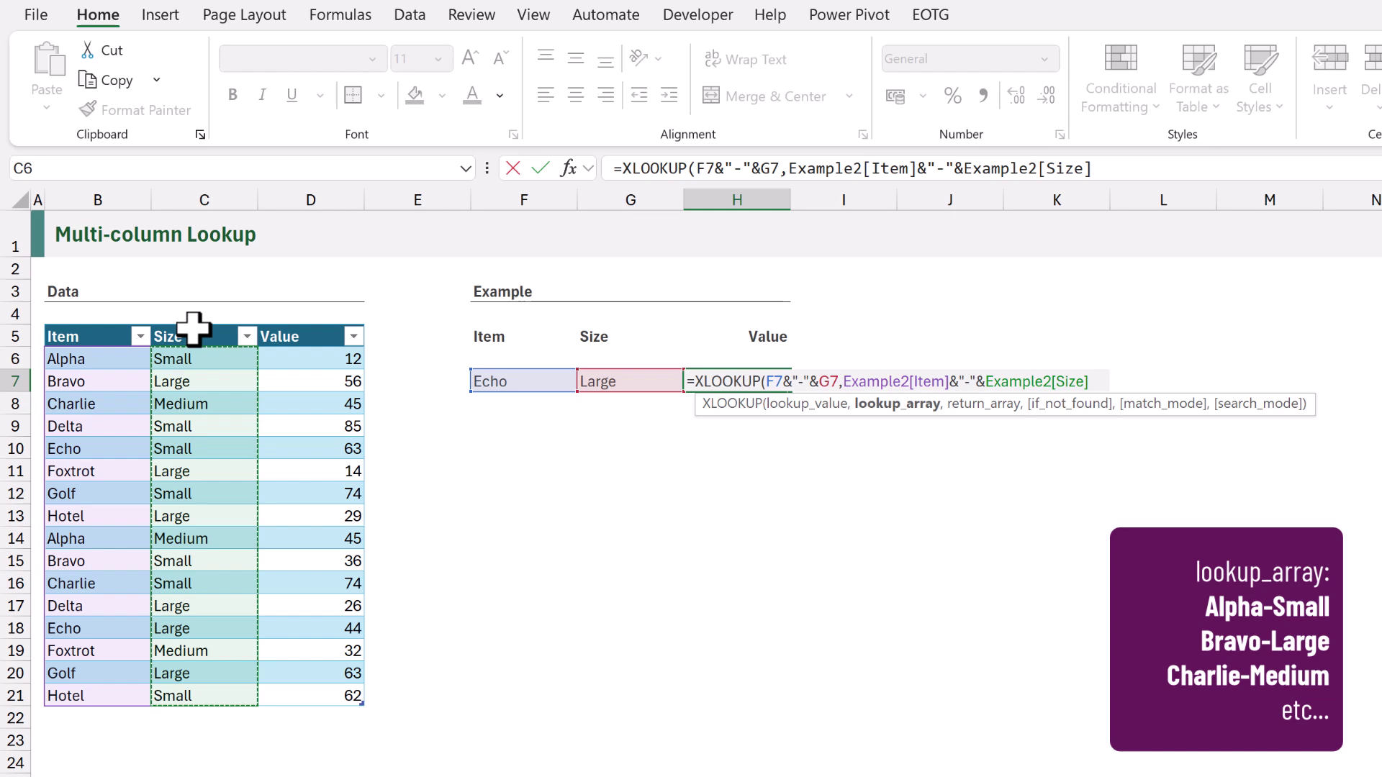
text(,)
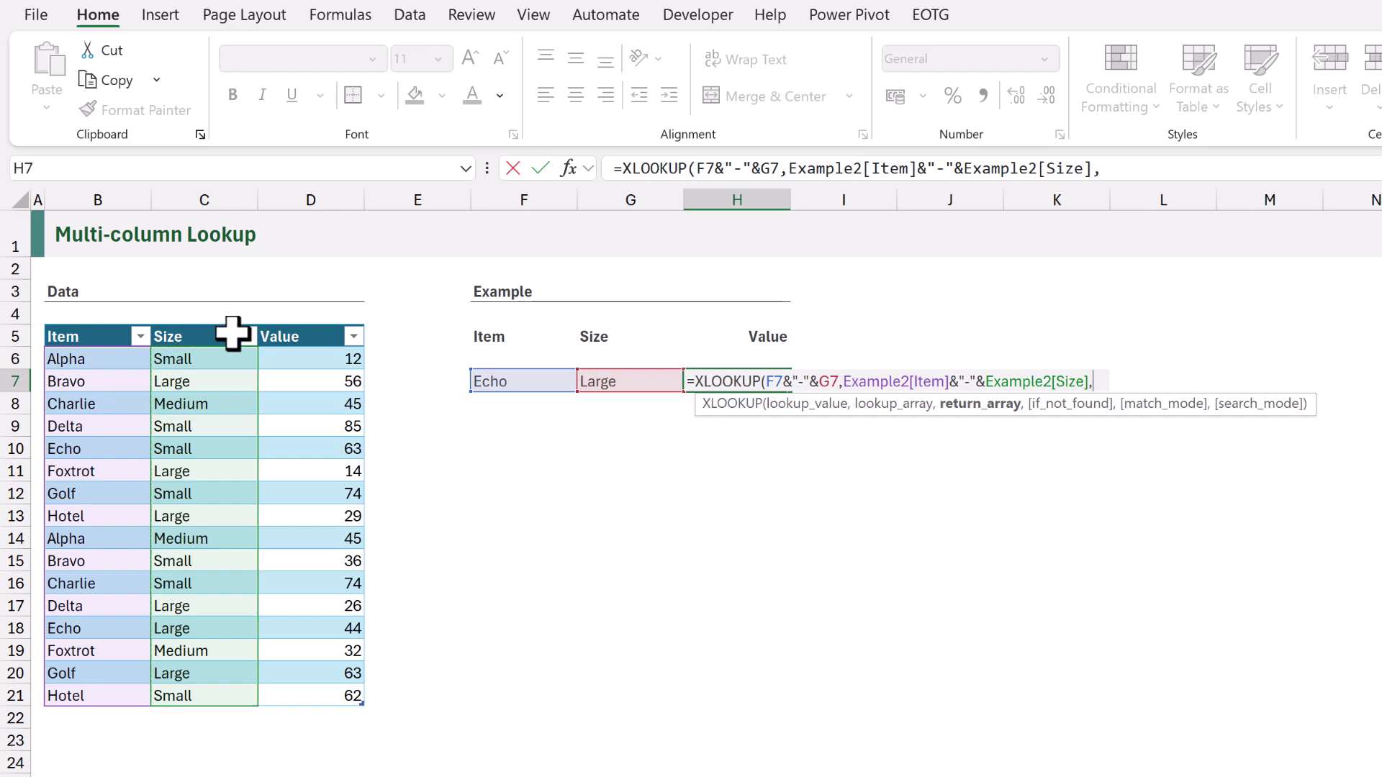
click(297, 322)
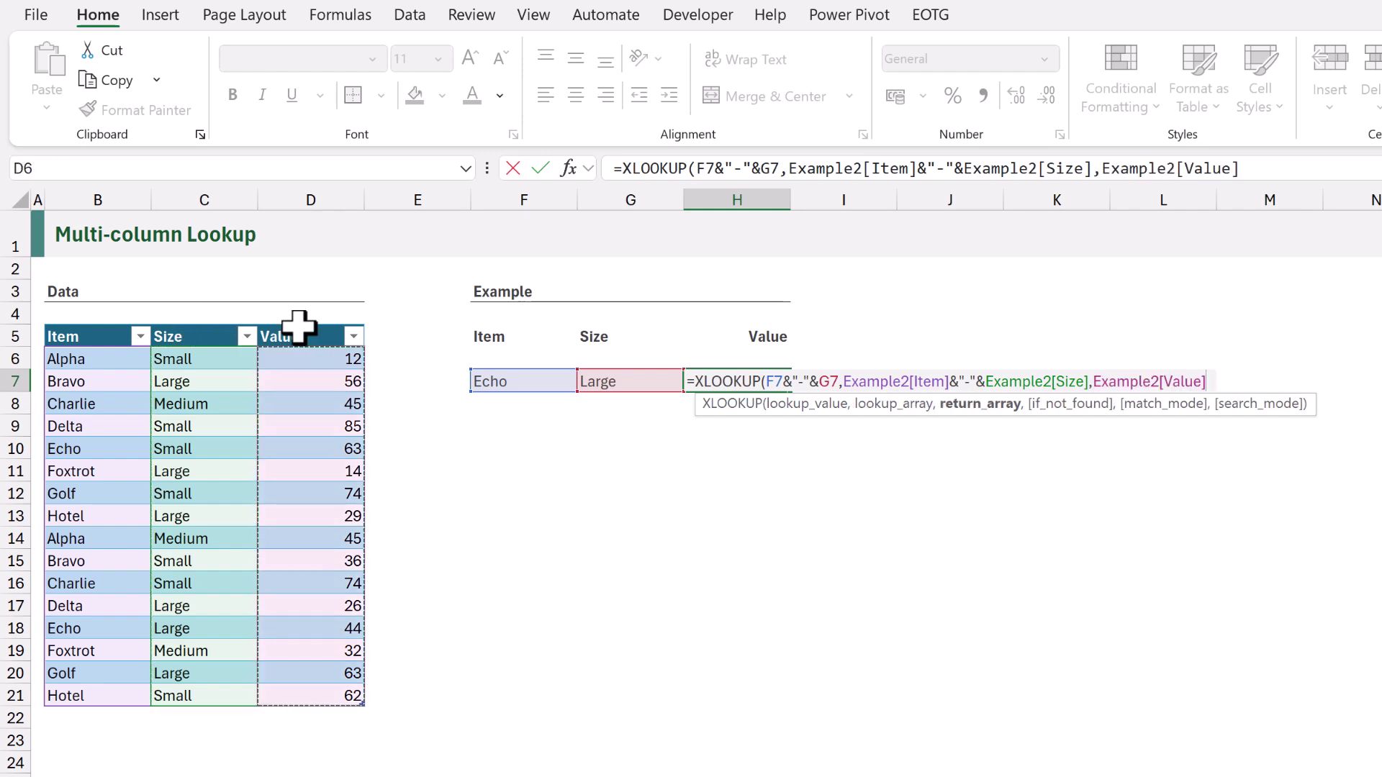
text())
key(Return)
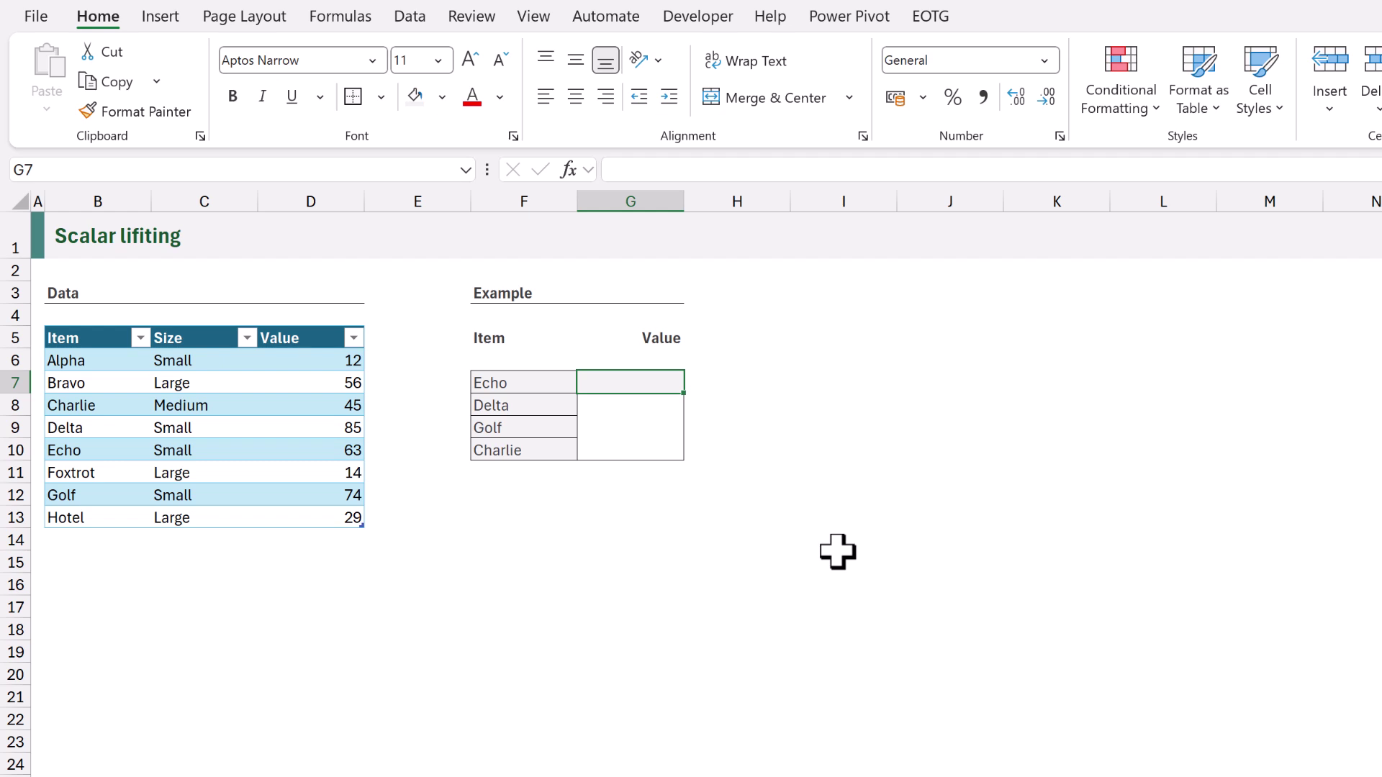
In G7, enter an XLOOKUP formula with F7:F10 as the lookup value, Example3[Item] as the lookup array and Example3[Value] as the return array
text(=XLOO)
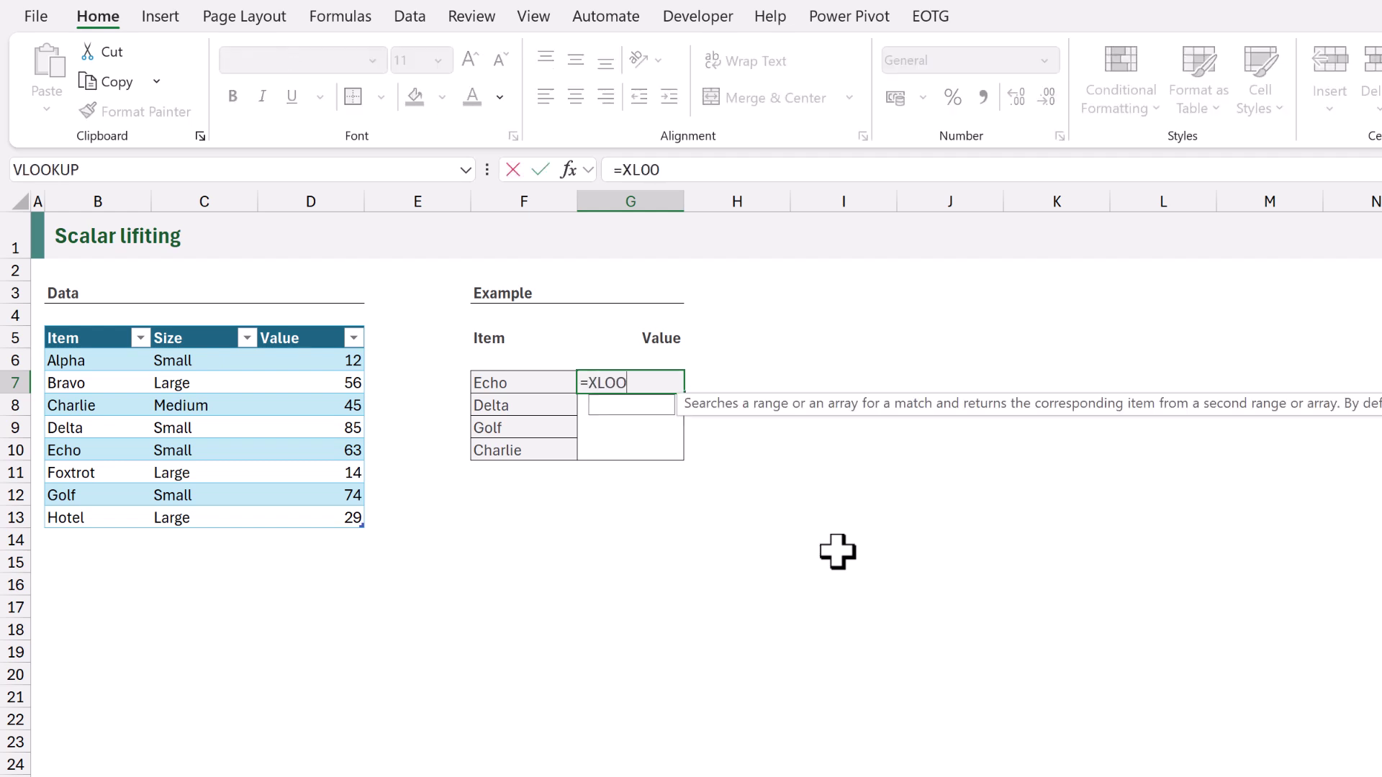
text(KUP()
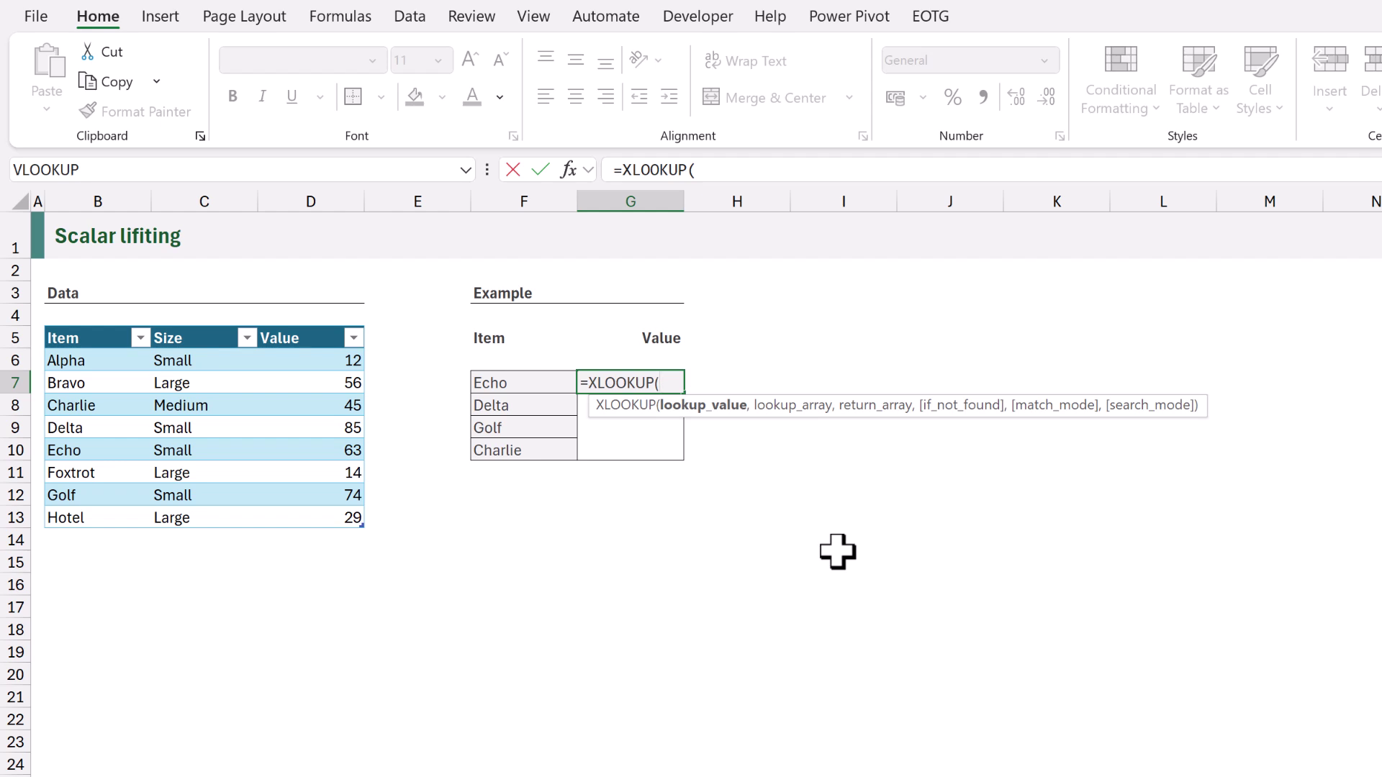
drag(543, 383, 541, 442)
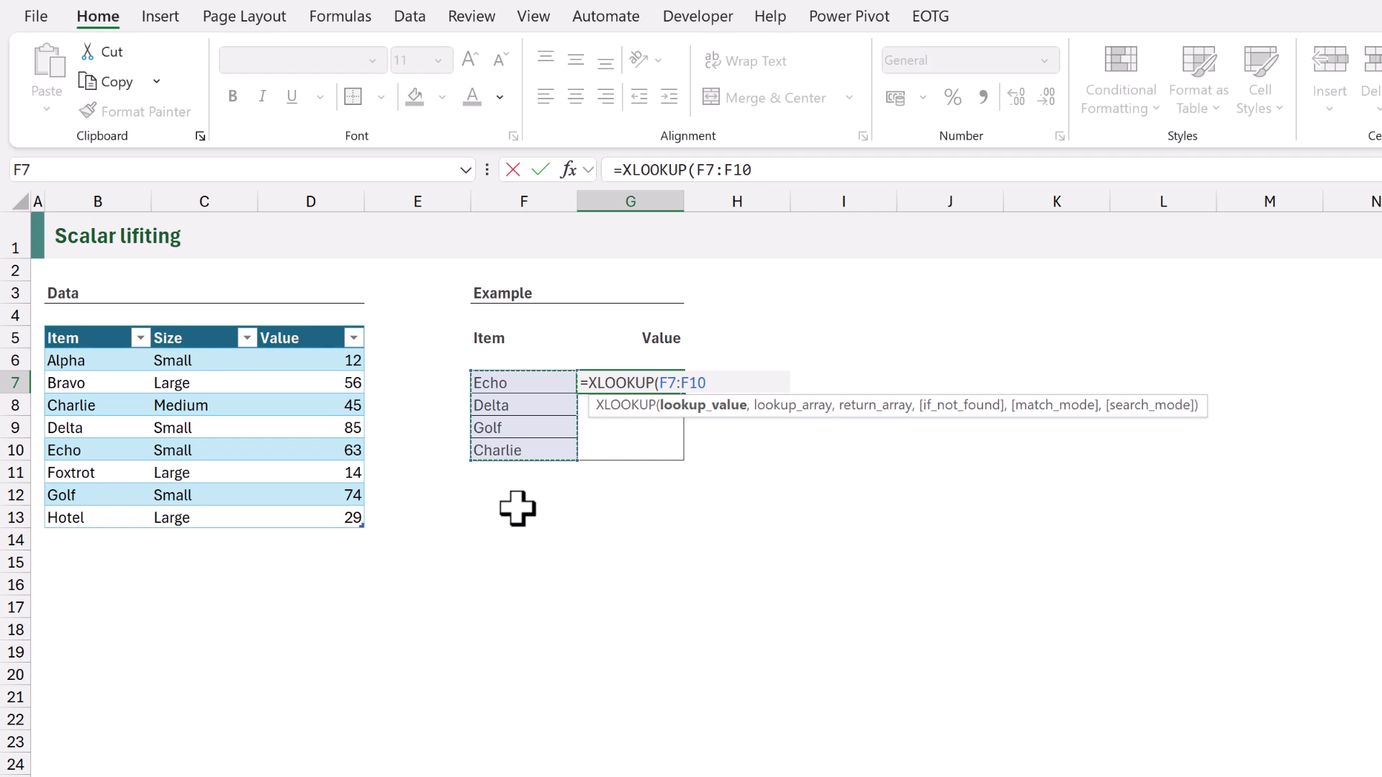
text(,)
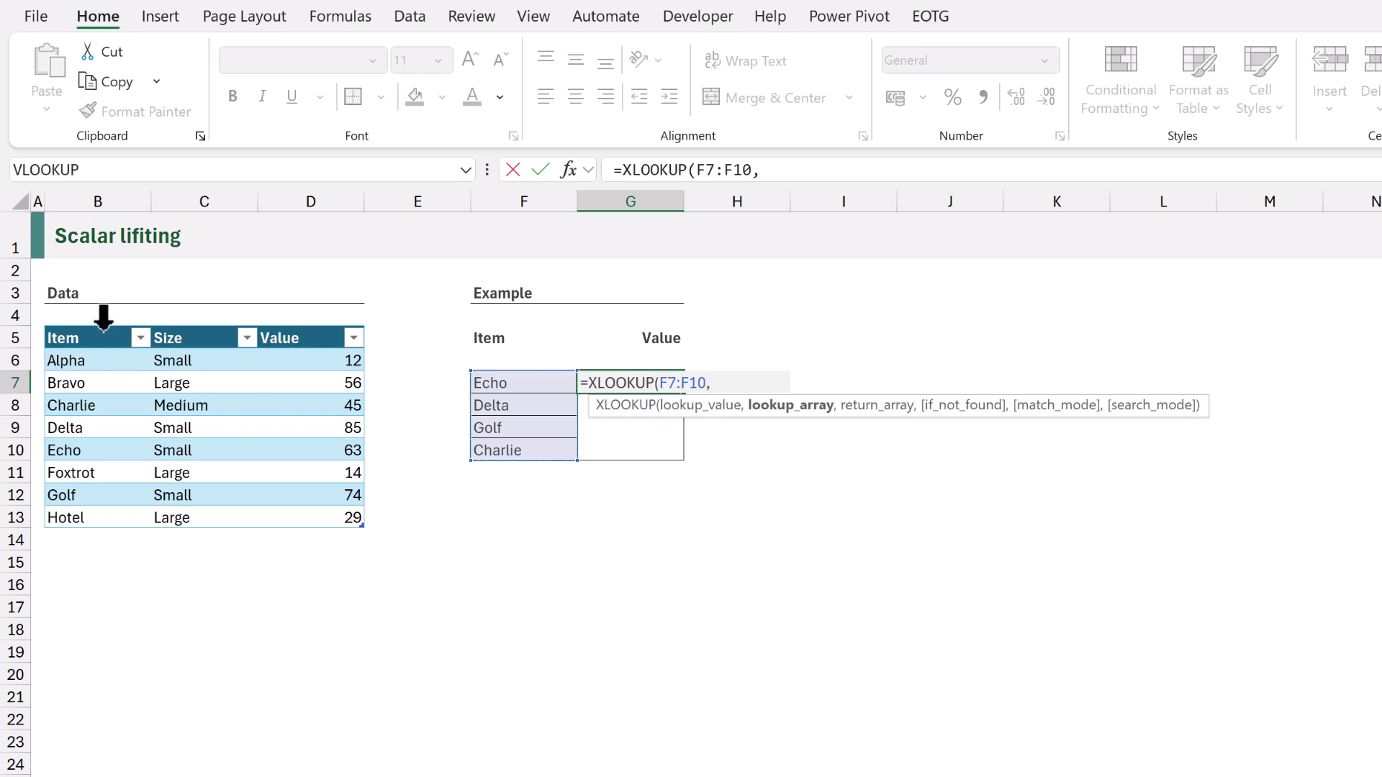
click(102, 326)
text(,)
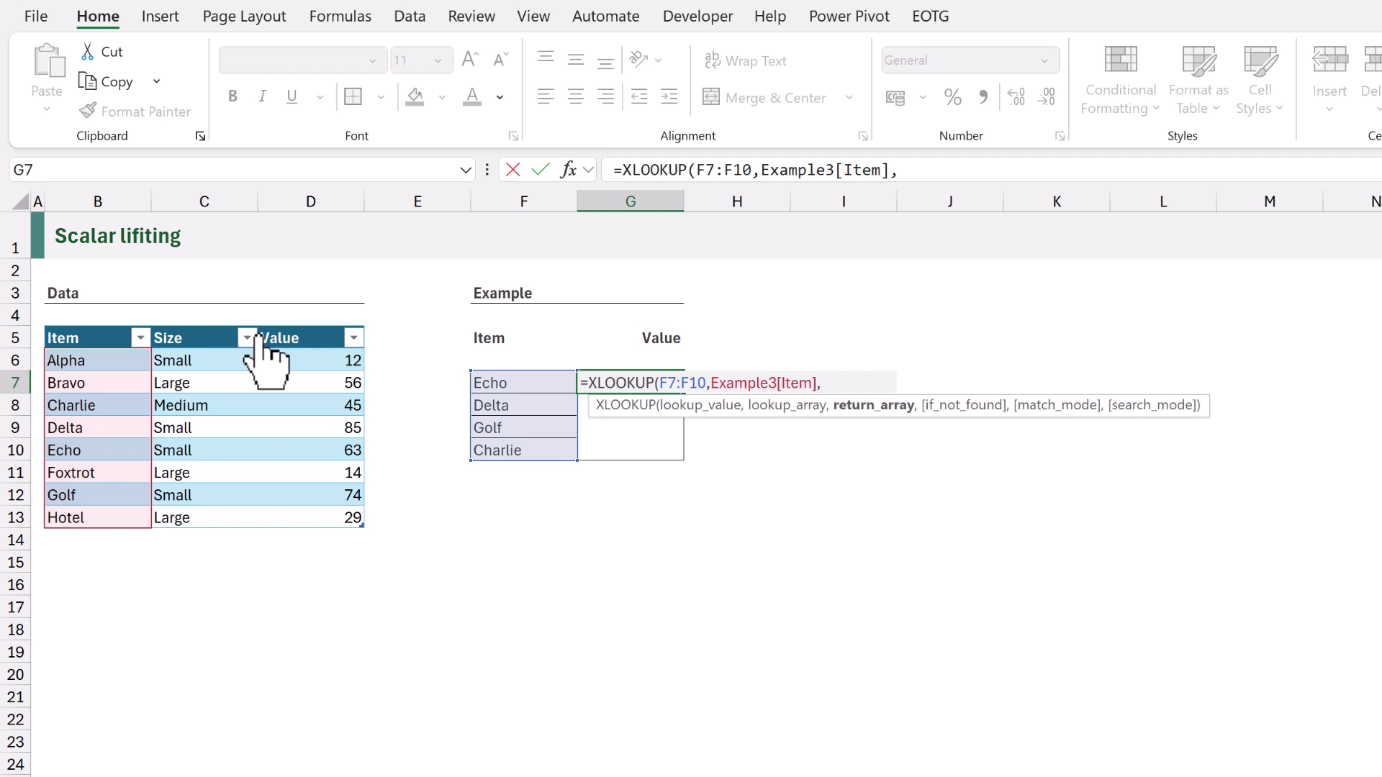
click(303, 318)
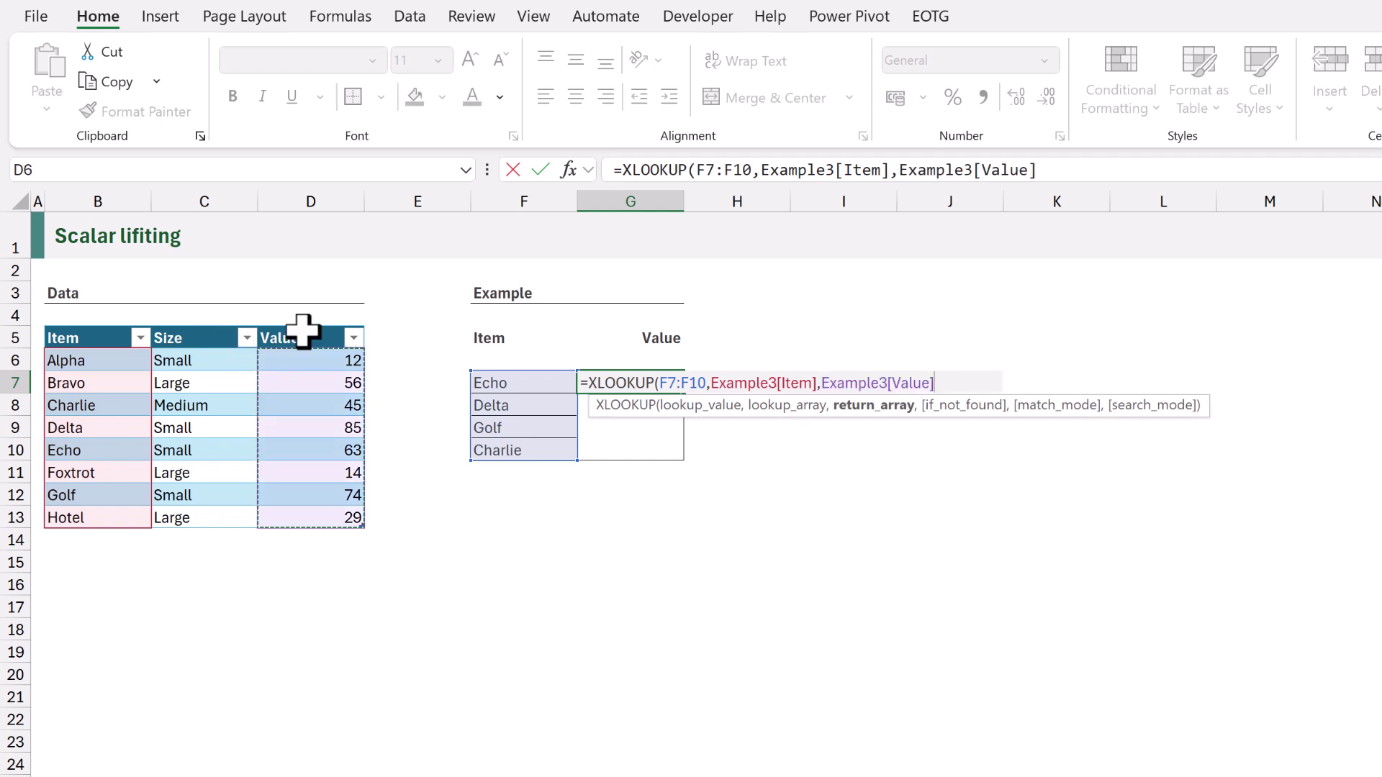
text())
key(ctrl+Return)
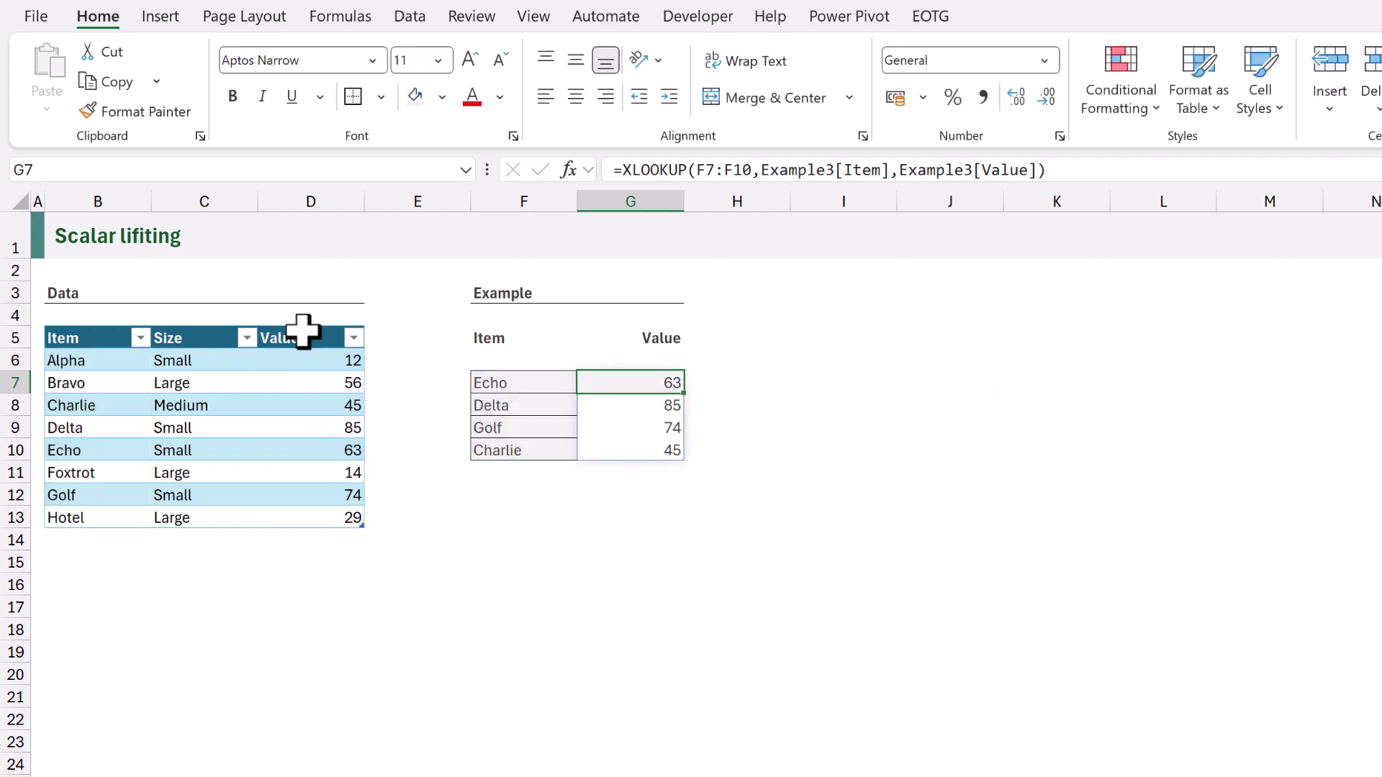
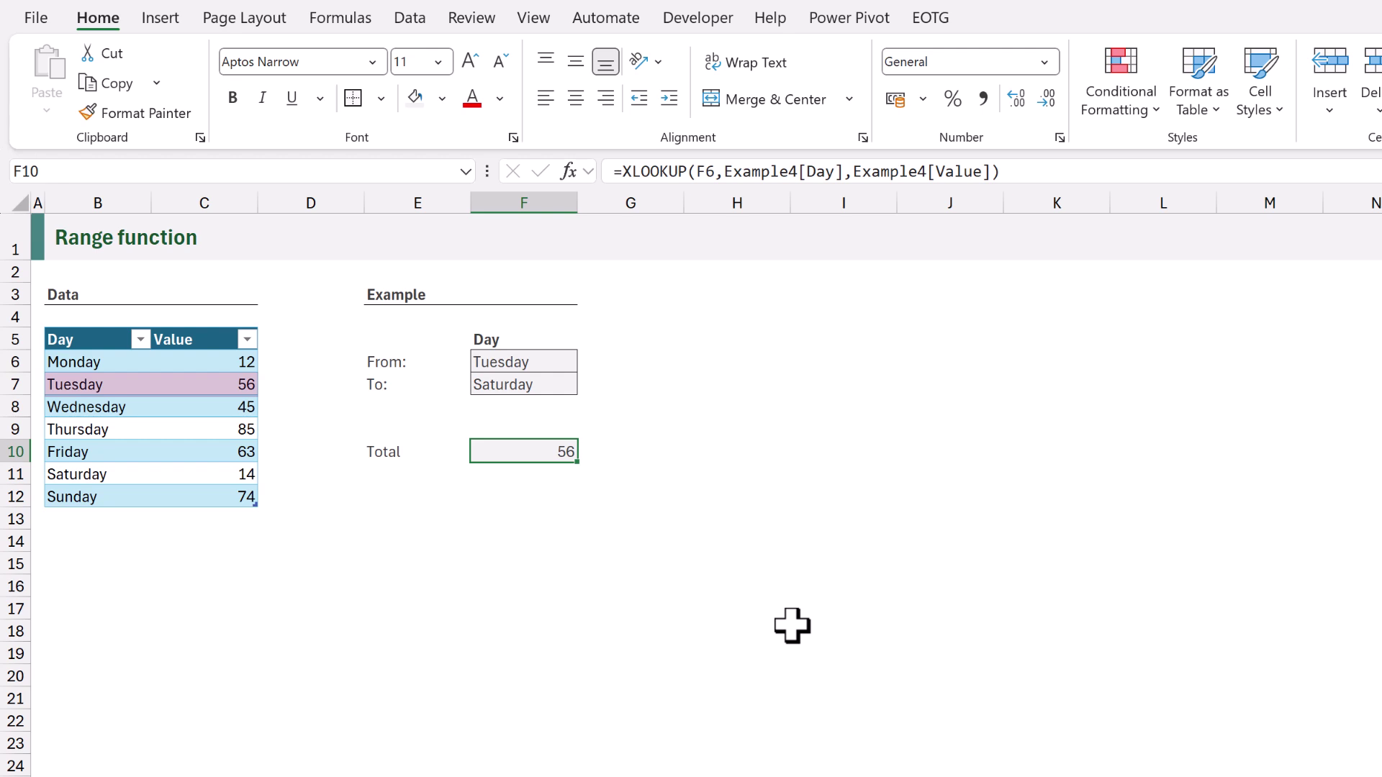
On the Range function sheet, wrap the XLOOKUP formula in F10 in a CELL function with "address" as the info type
key(F2)
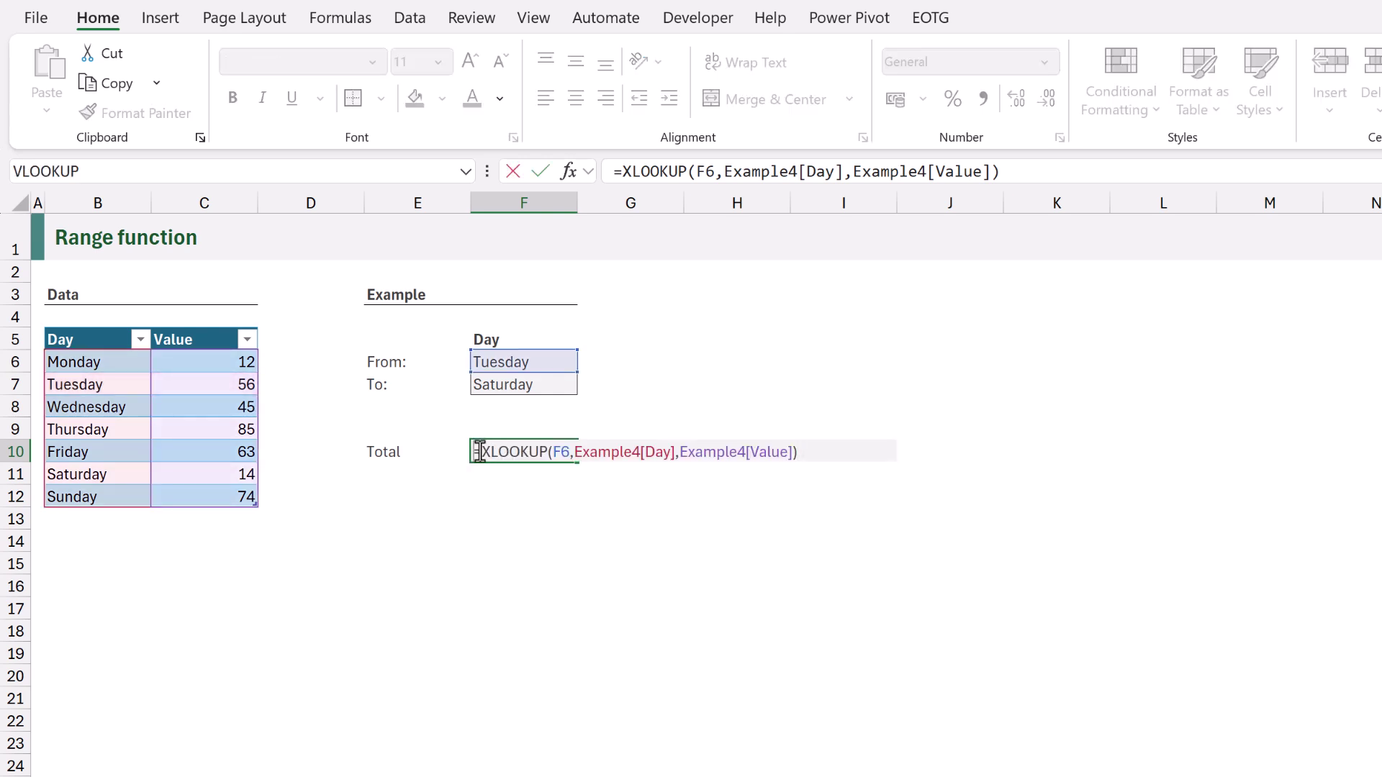
text(CELL()
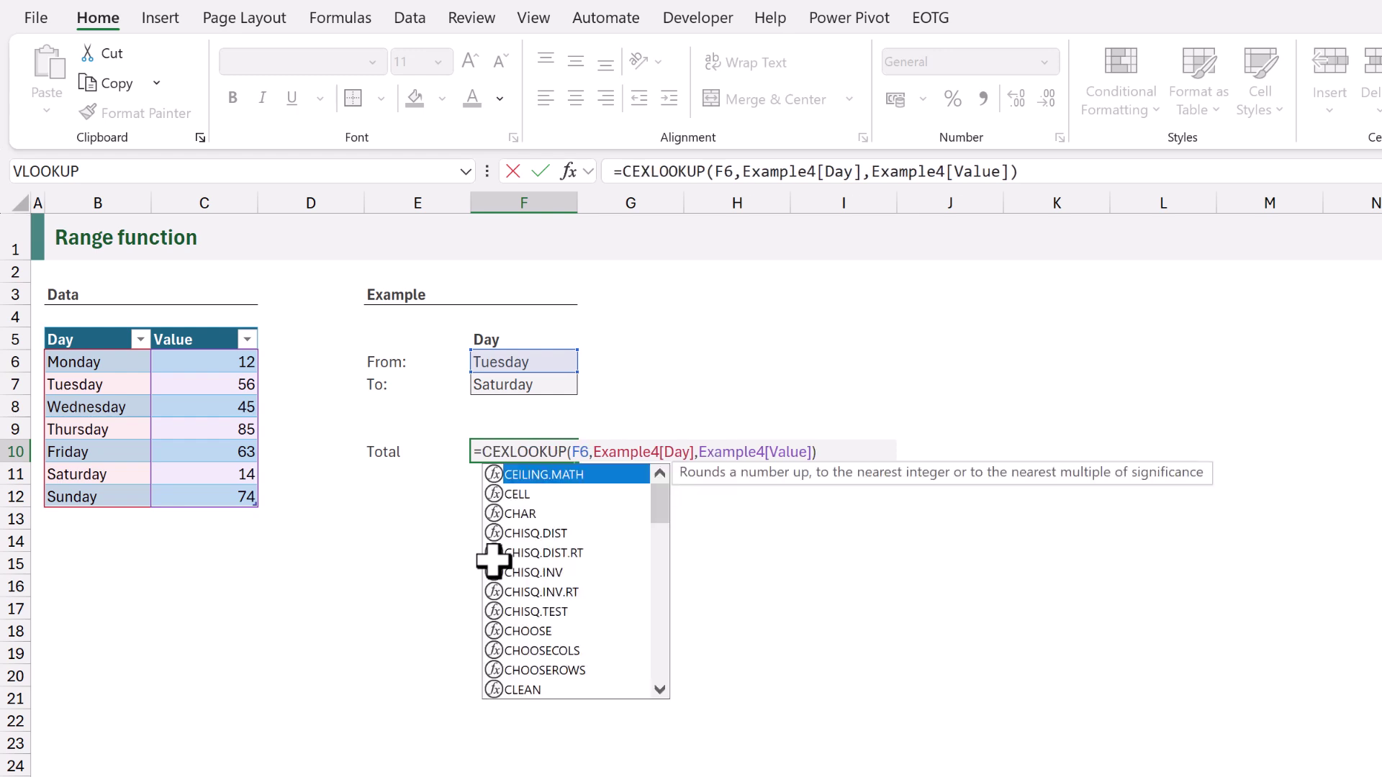
key(Tab)
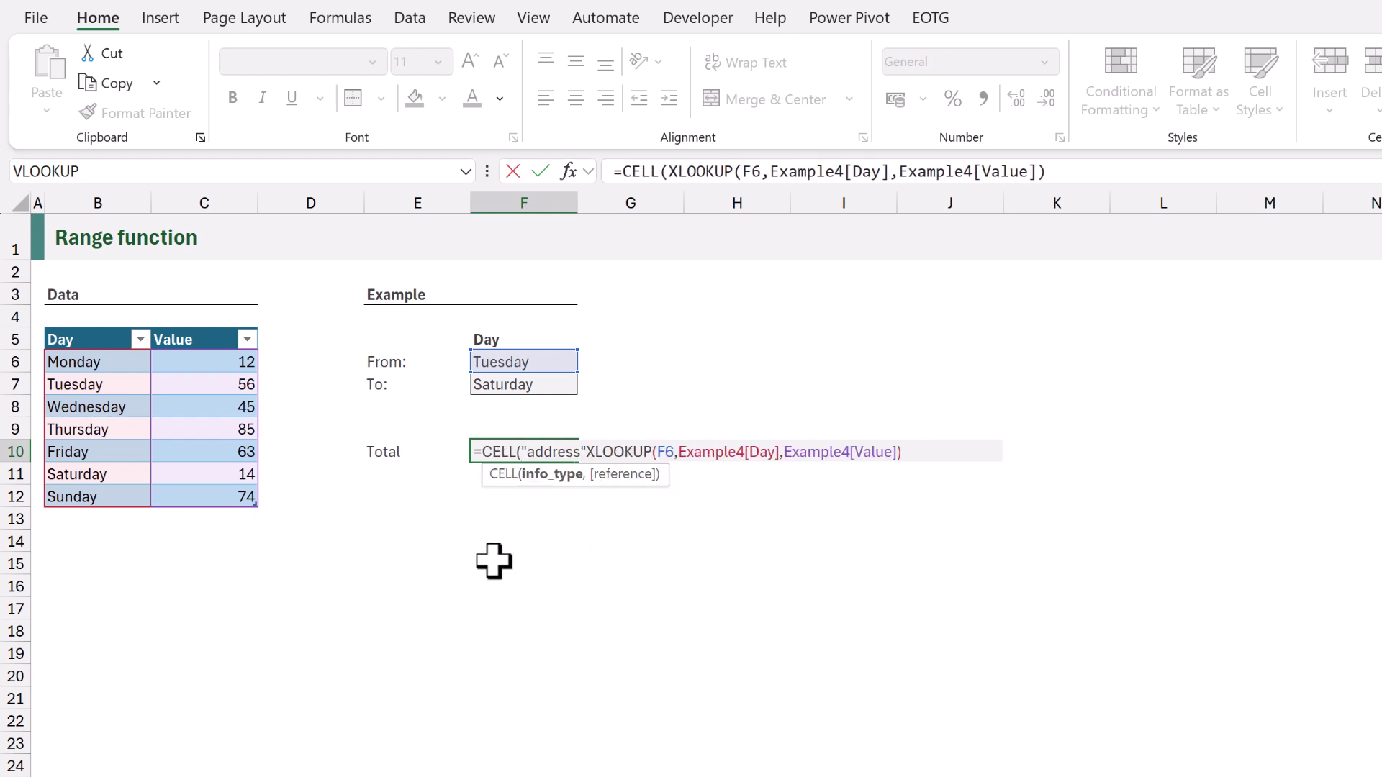
text(,)
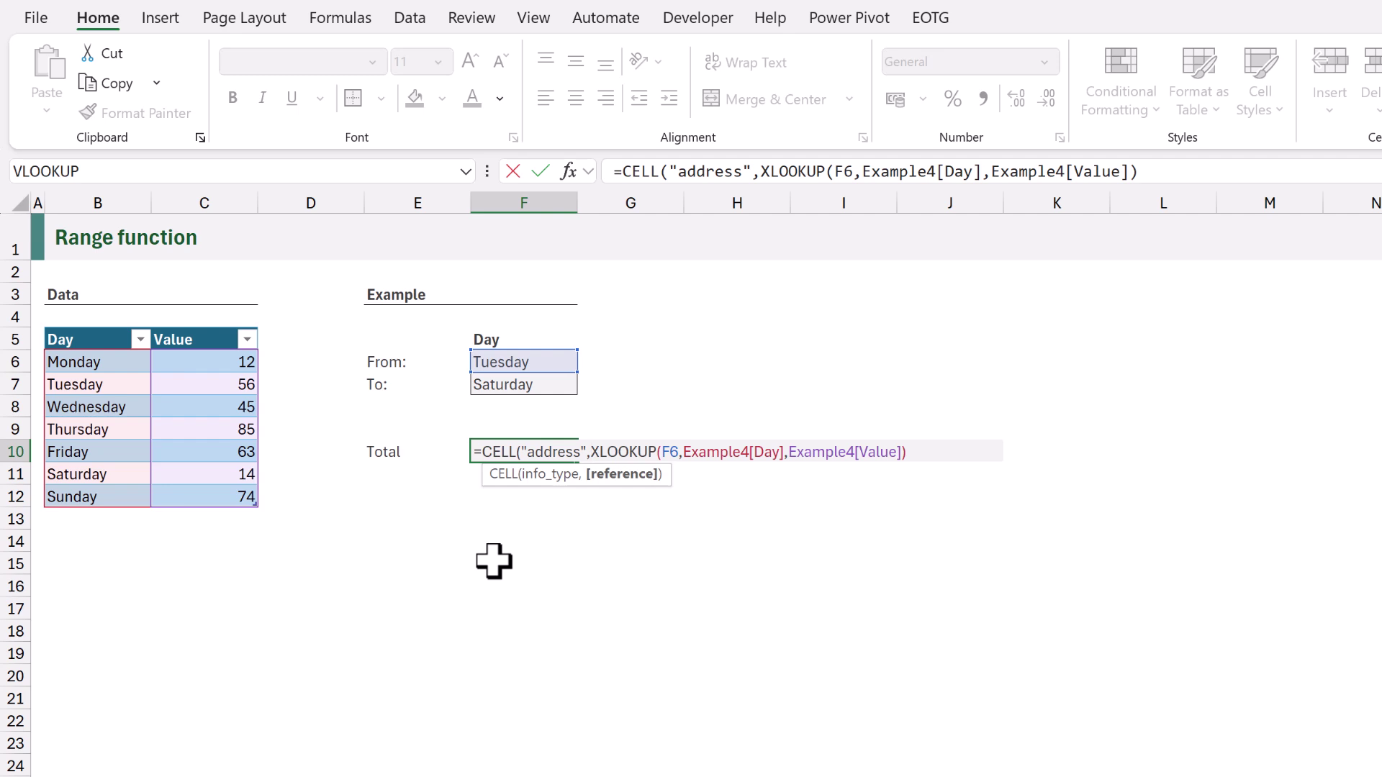
click(935, 452)
text())
key(ctrl+Return)
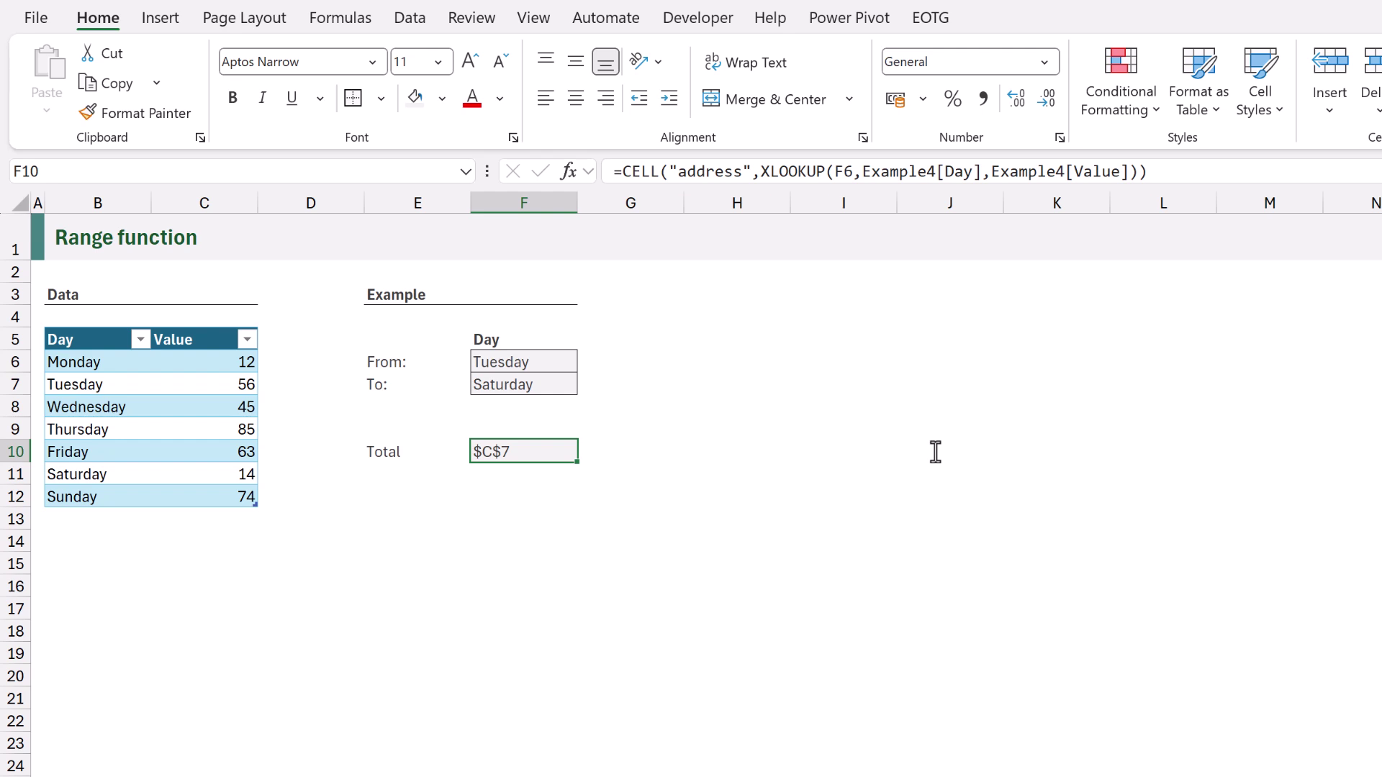
Replace the CELL function and its "address" argument in the F10 formula with SUM
key(F2)
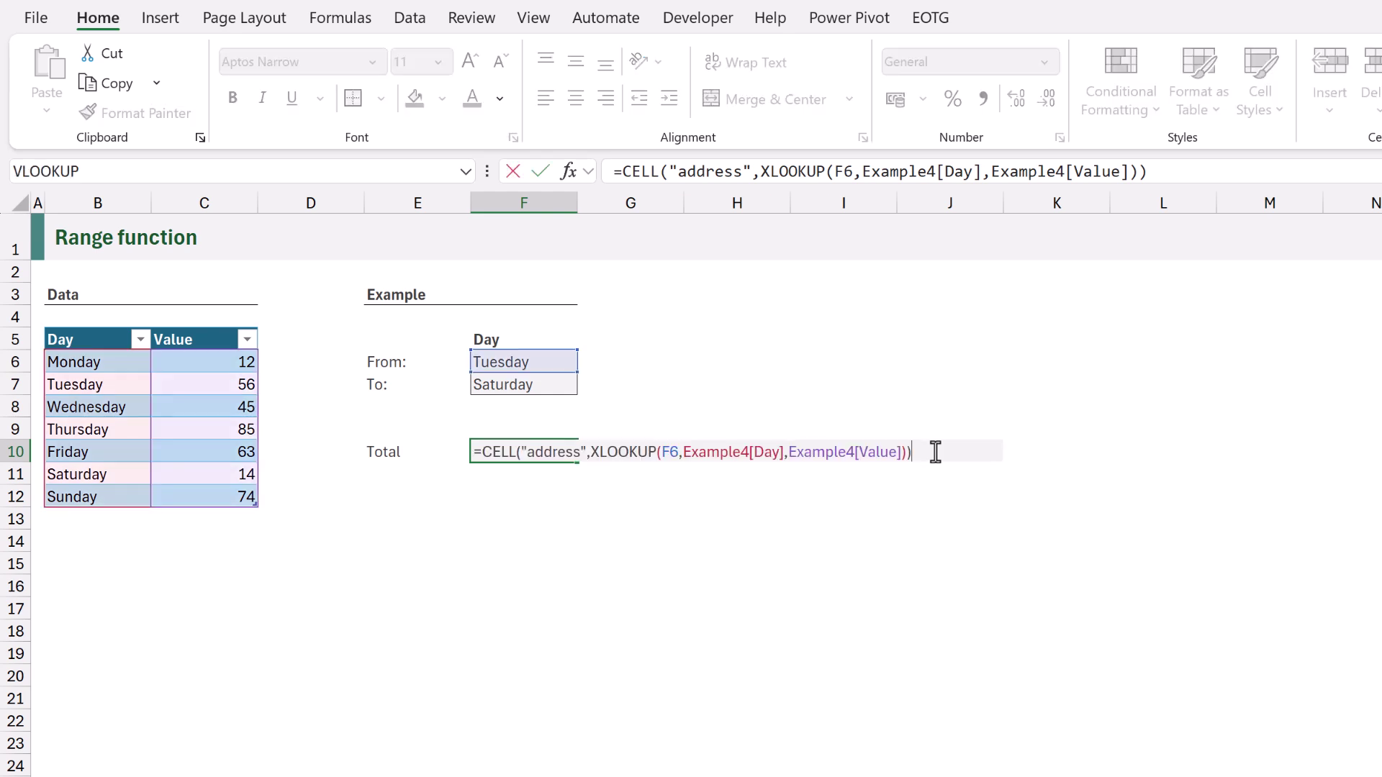
click(588, 452)
drag(558, 457, 488, 496)
text(SUM()
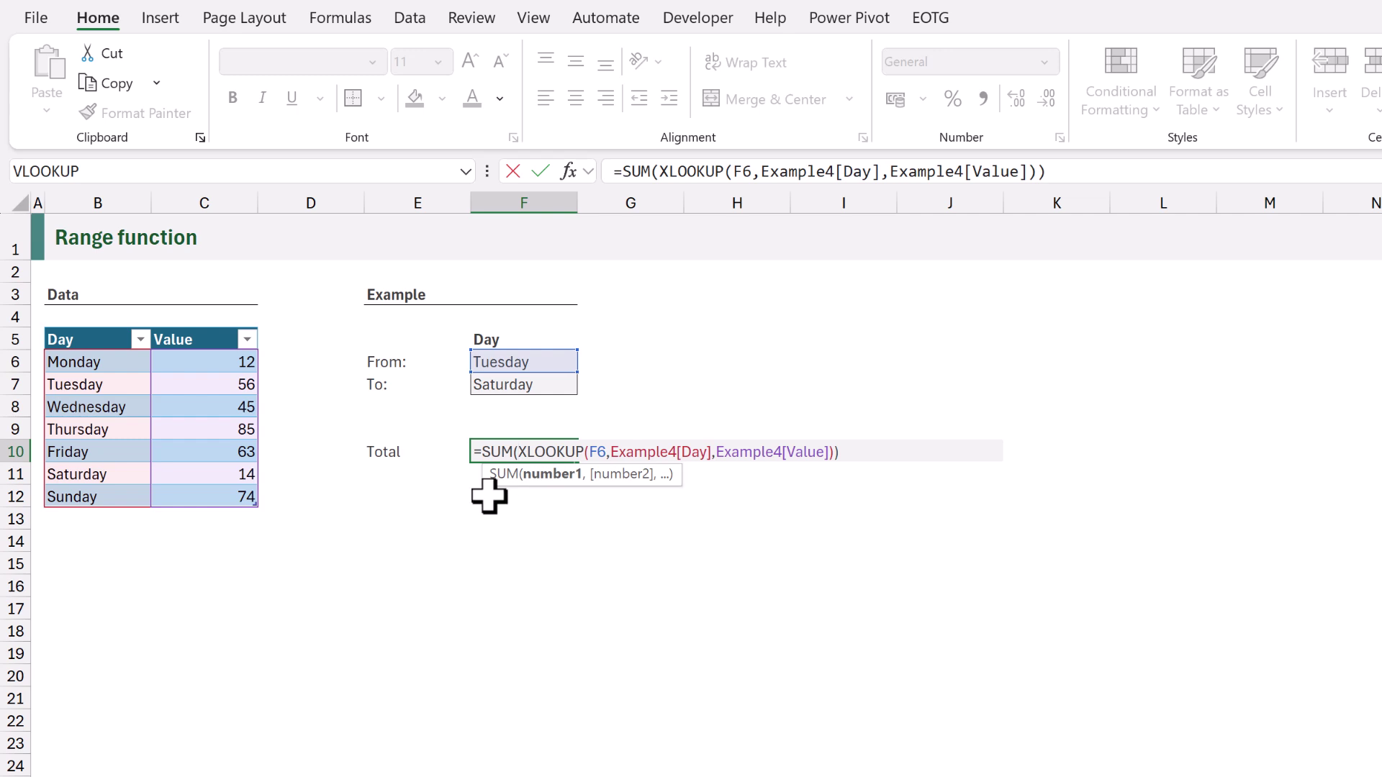
Extend the SUM in F10 to a range ending at XLOOKUP(F7,Example4[Day],Example4[Value]), joined to the first XLOOKUP with a colon
click(855, 450)
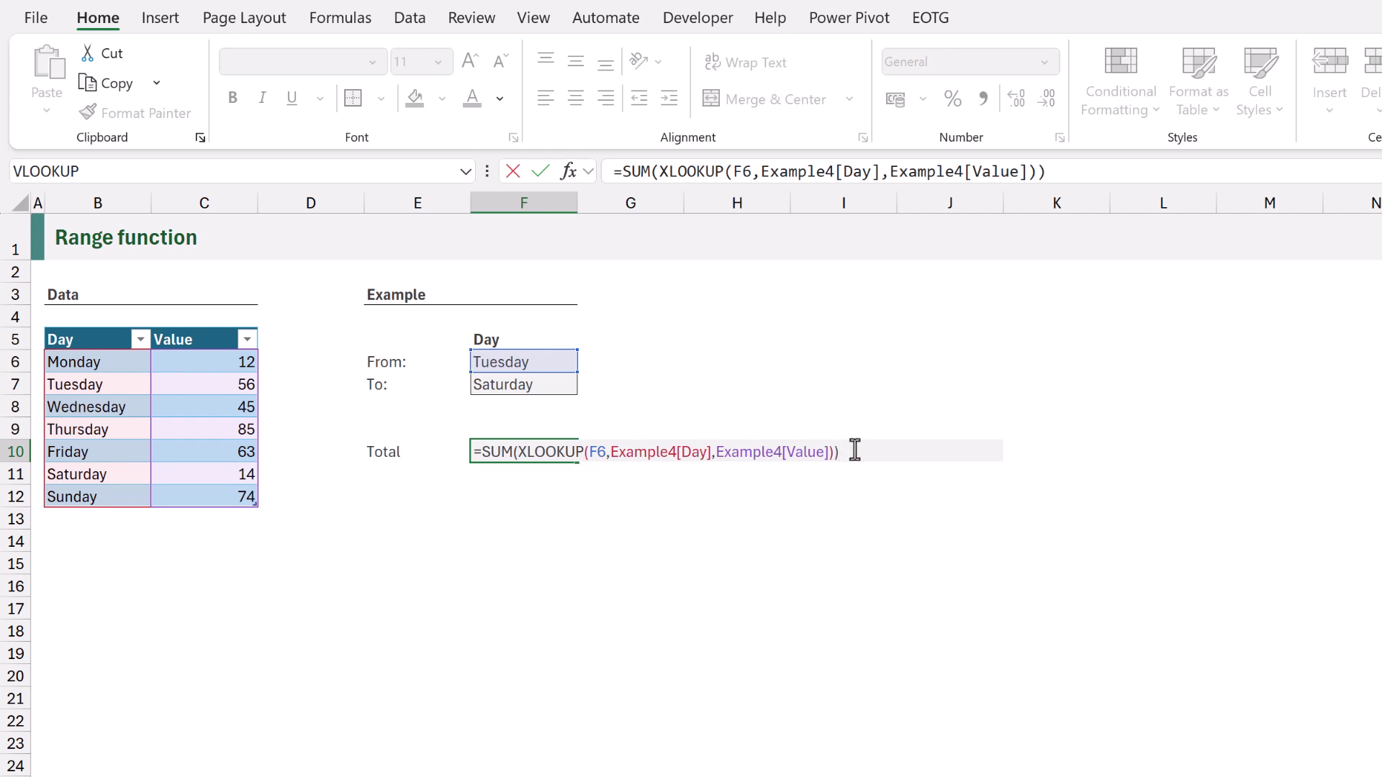
key(BackSpace)
text(:)
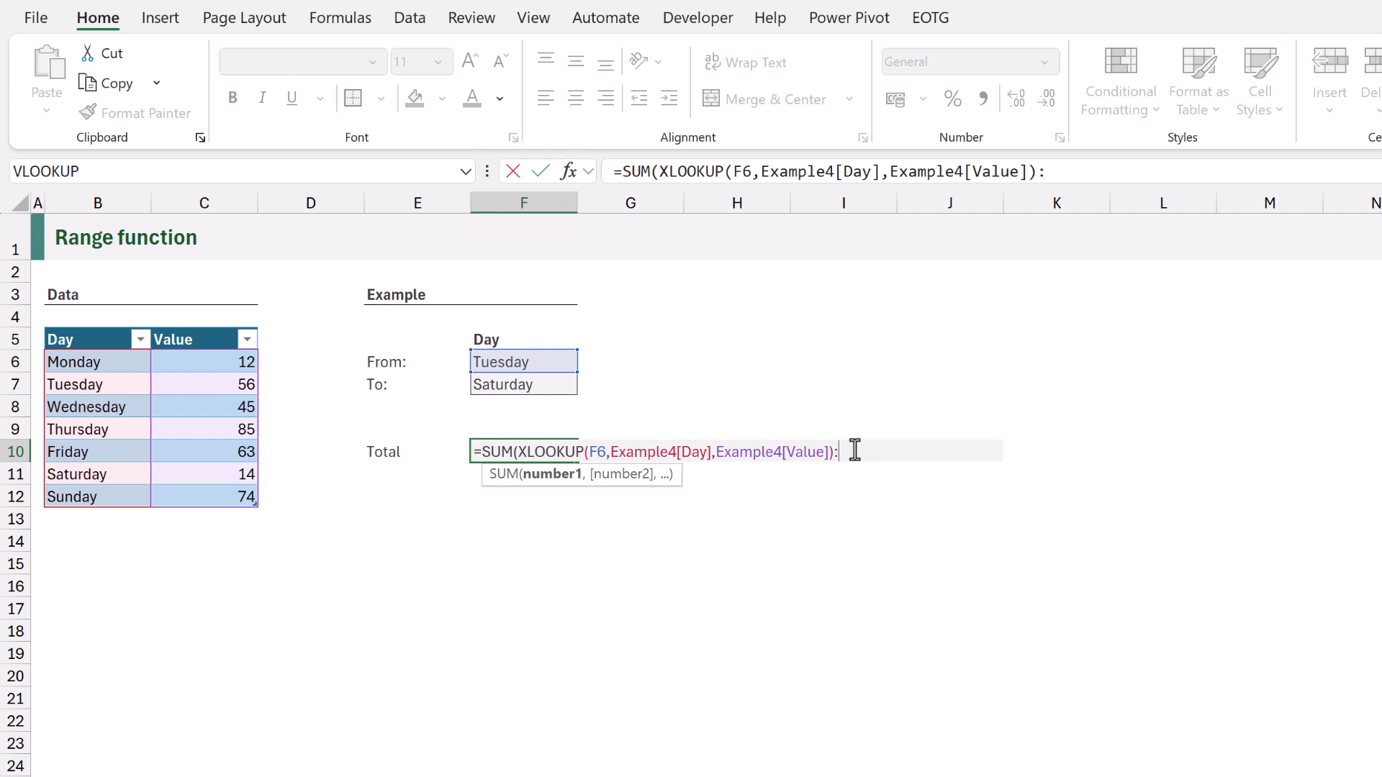
text(XLOOKUP()
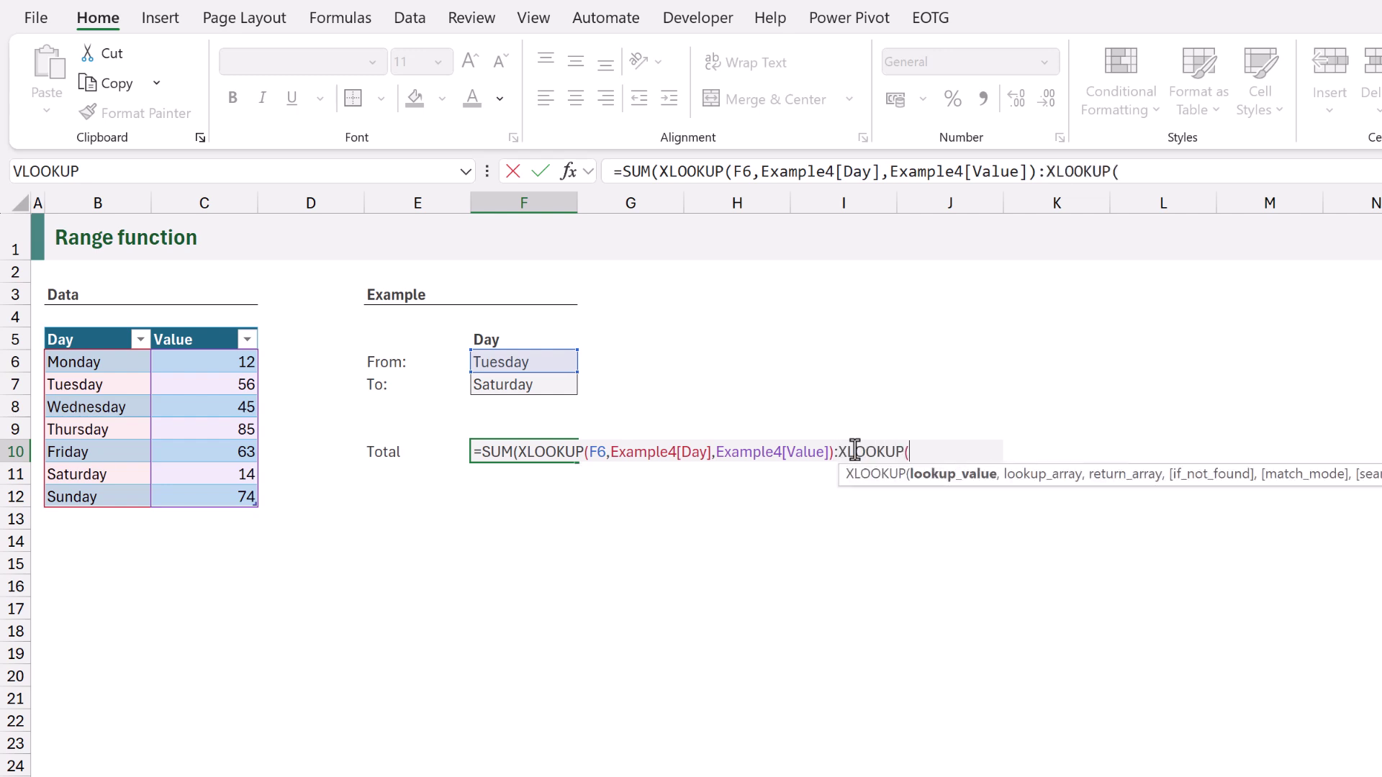
click(551, 382)
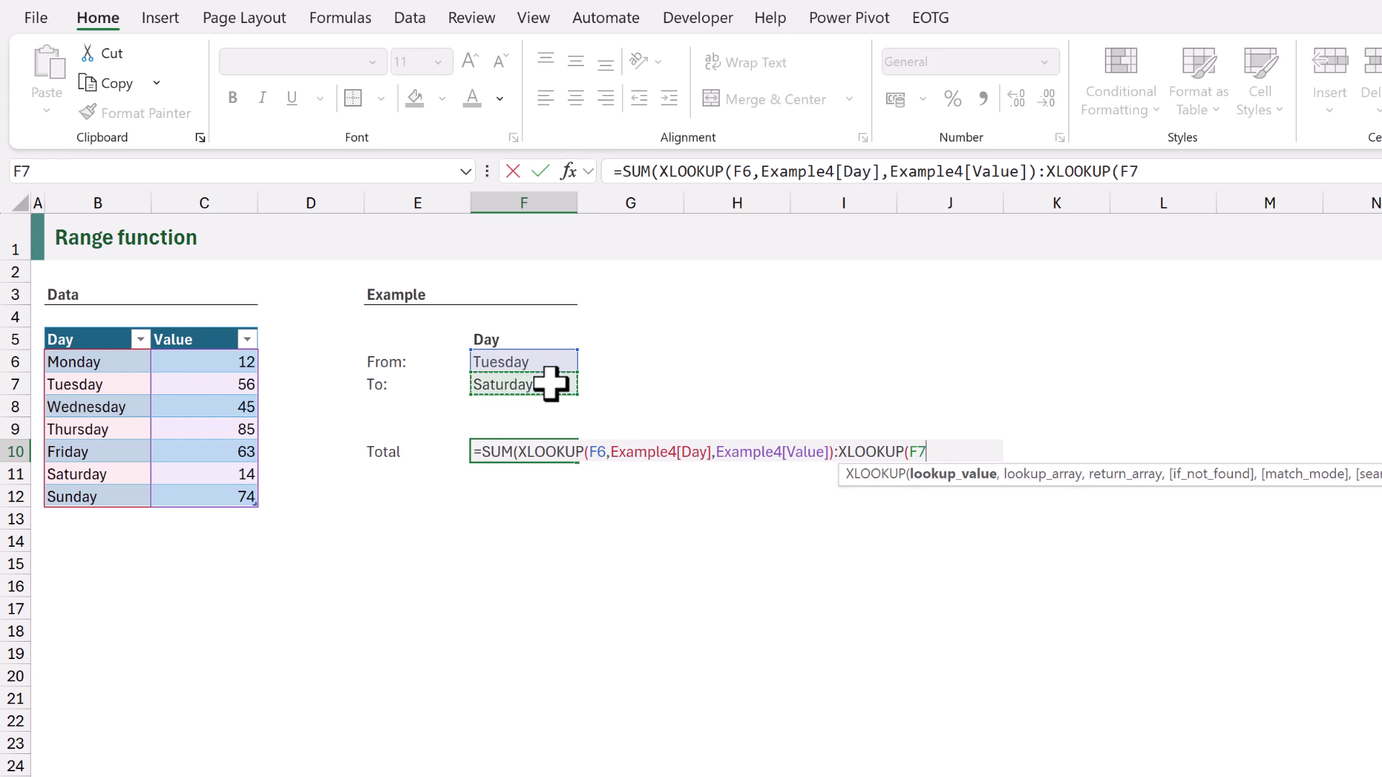
text(,)
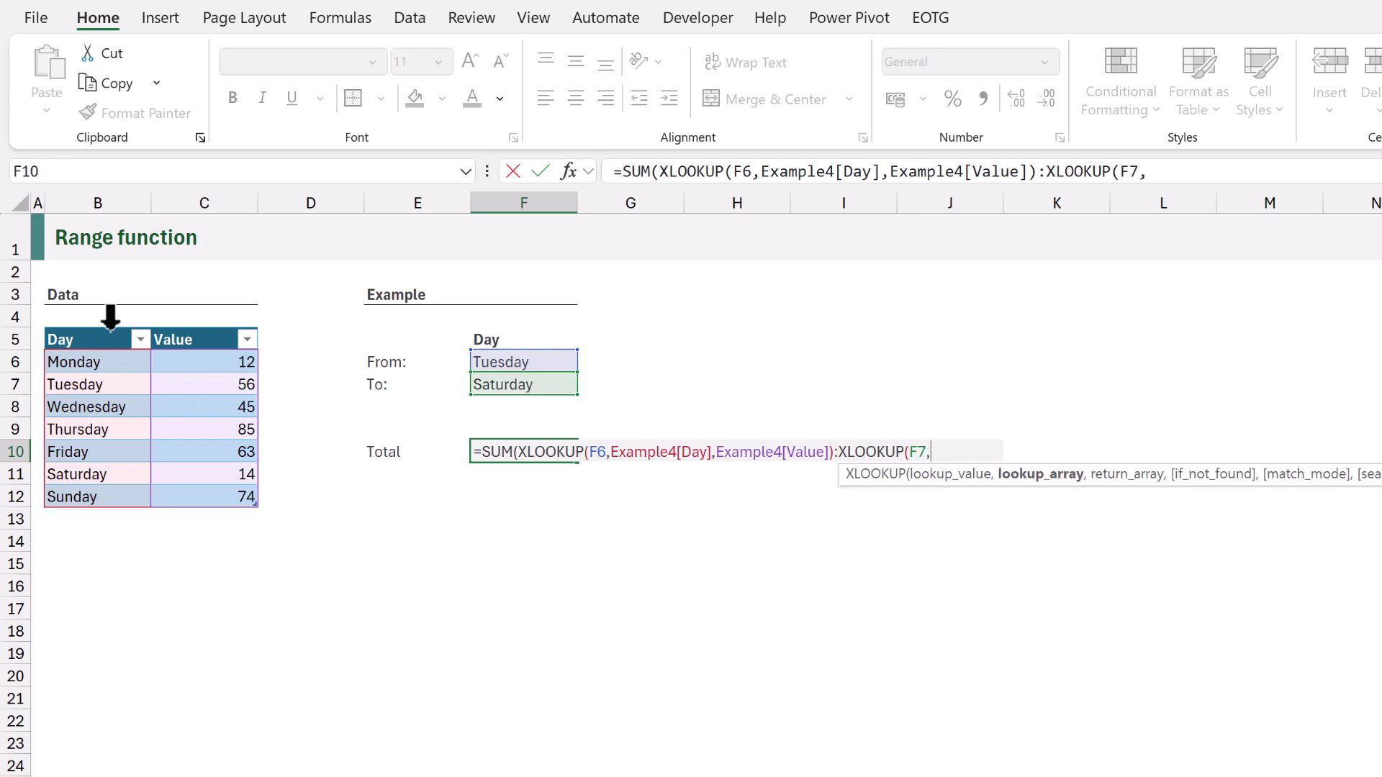
click(110, 328)
text(,)
click(187, 328)
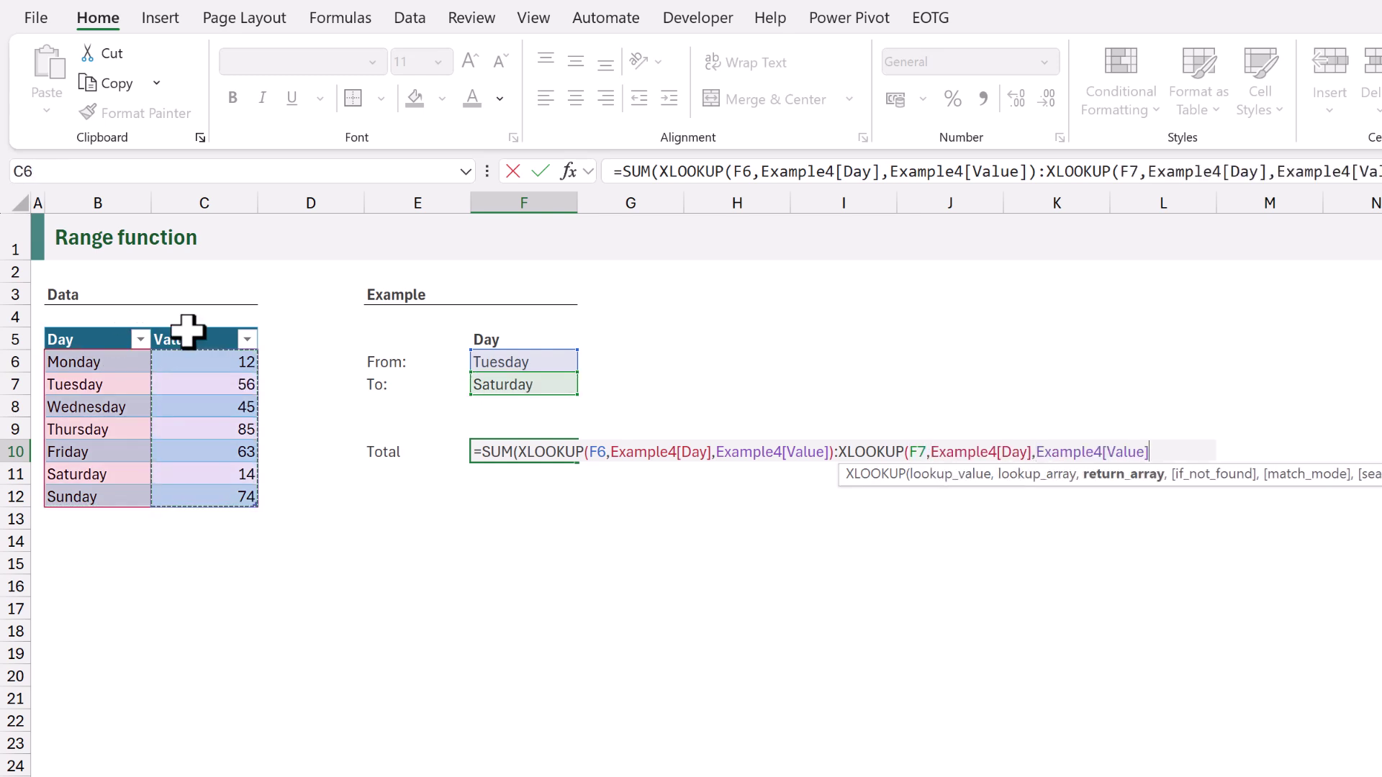
text())
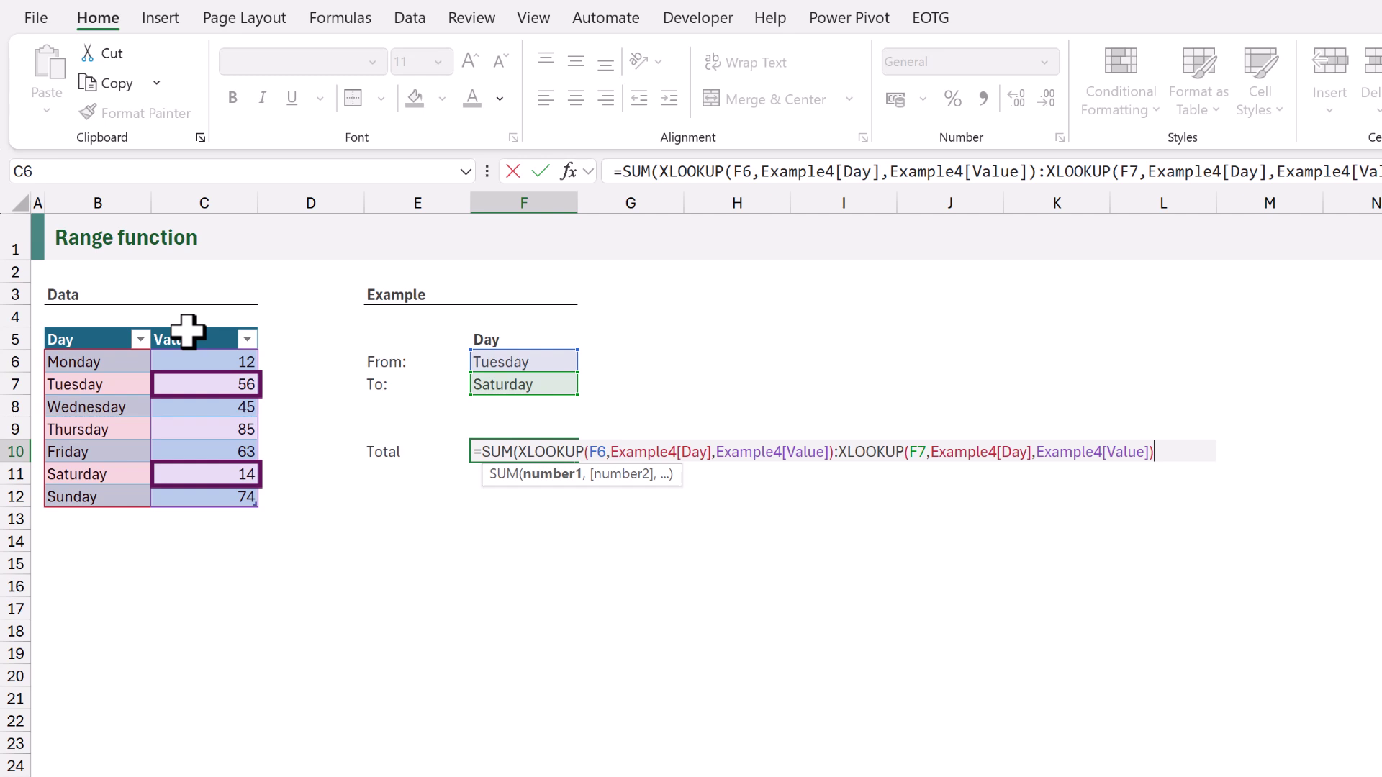
text())
key(ctrl+Return)
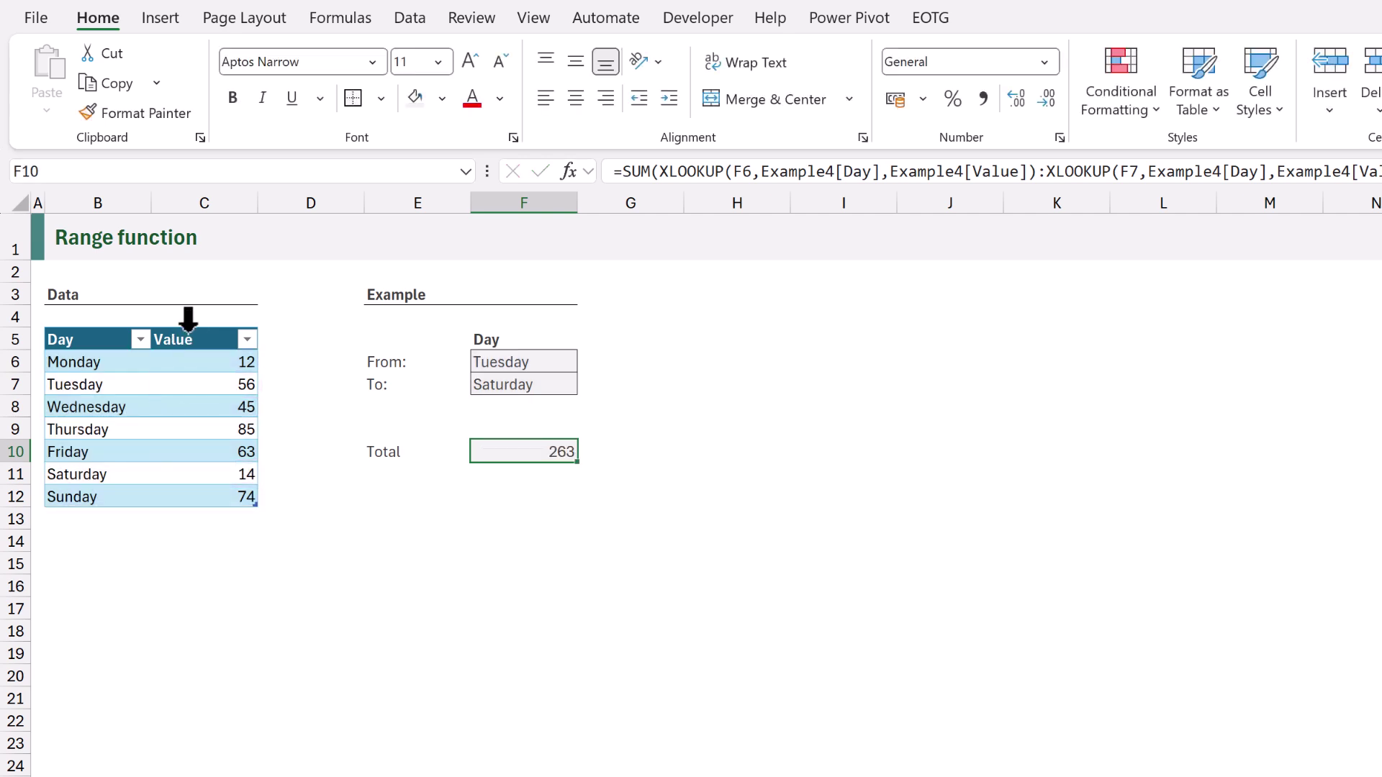
Check the F10 total against the matching Value cells, both before and after setting the To day in F7 to Thursday
drag(206, 382, 205, 472)
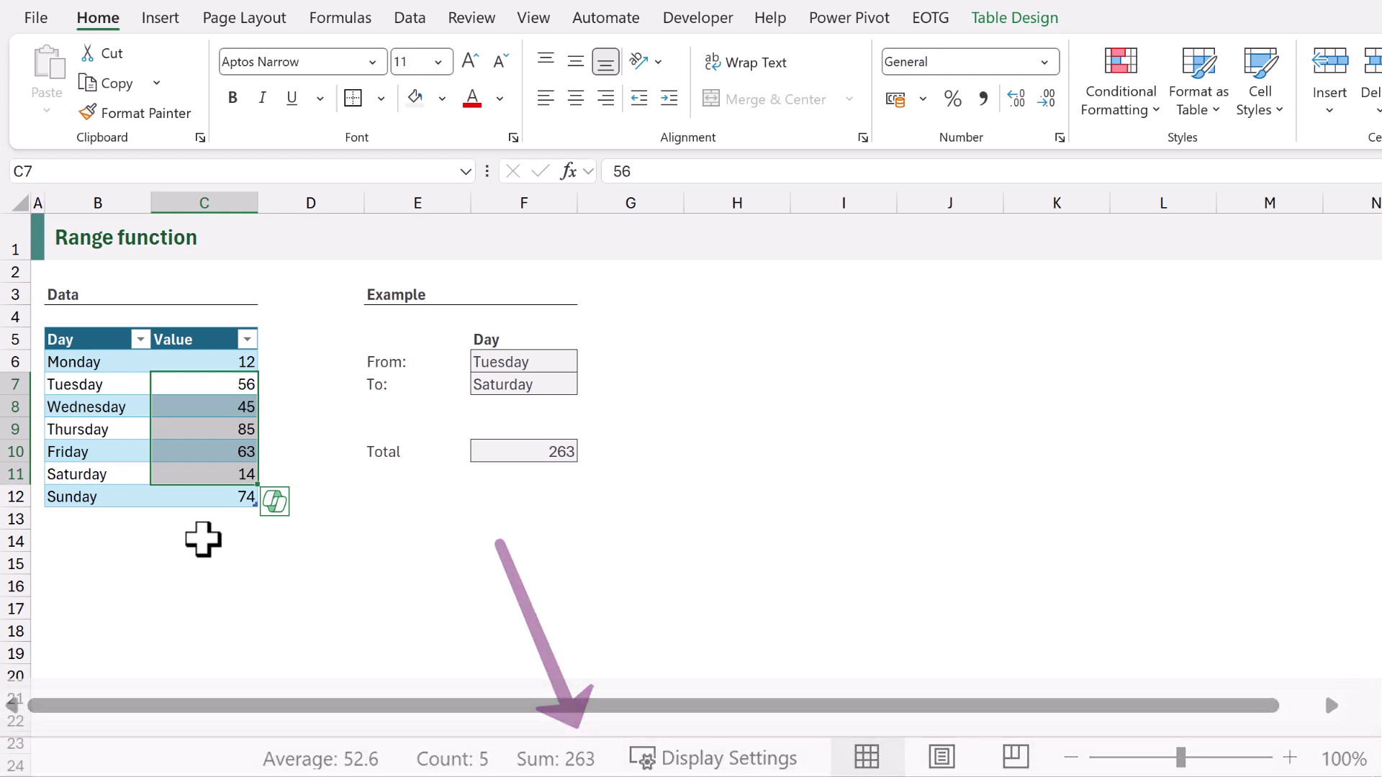
click(543, 385)
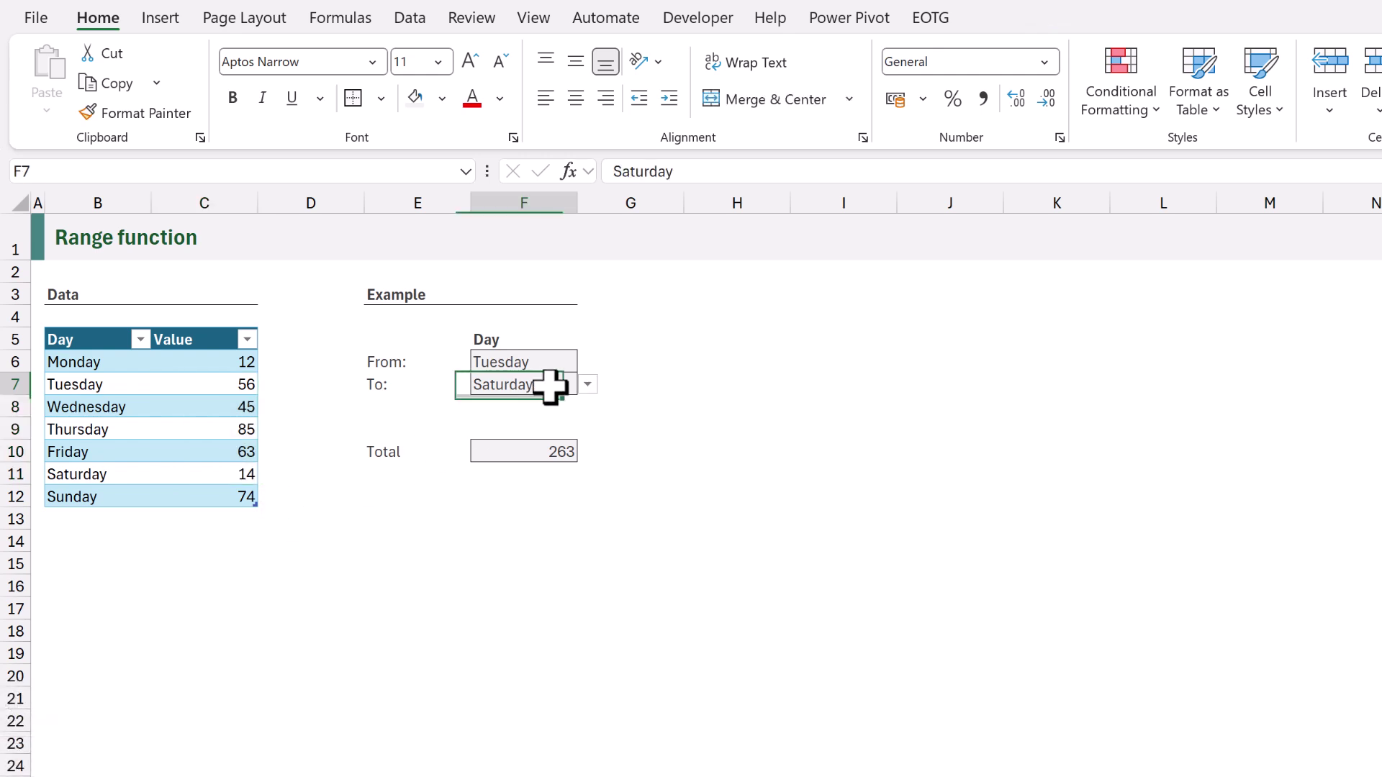
click(587, 384)
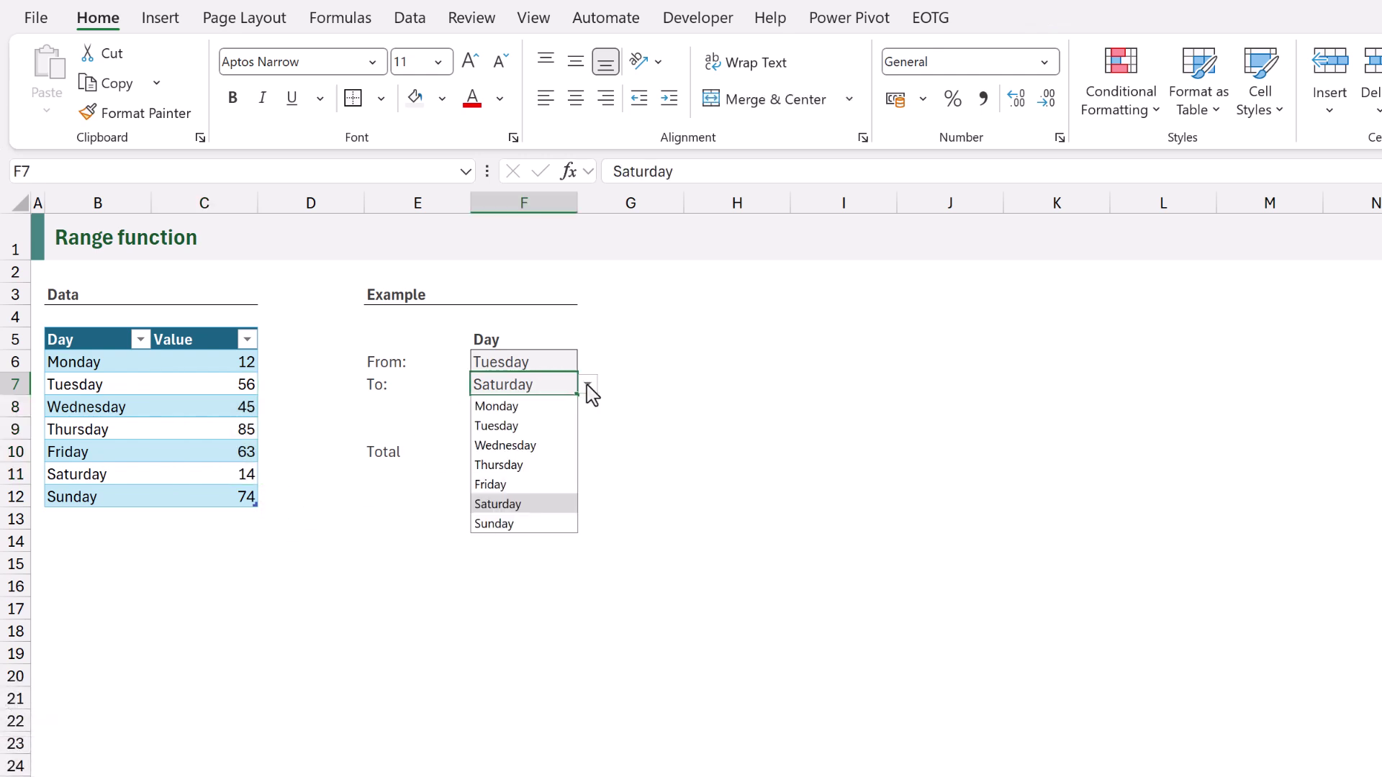
click(541, 466)
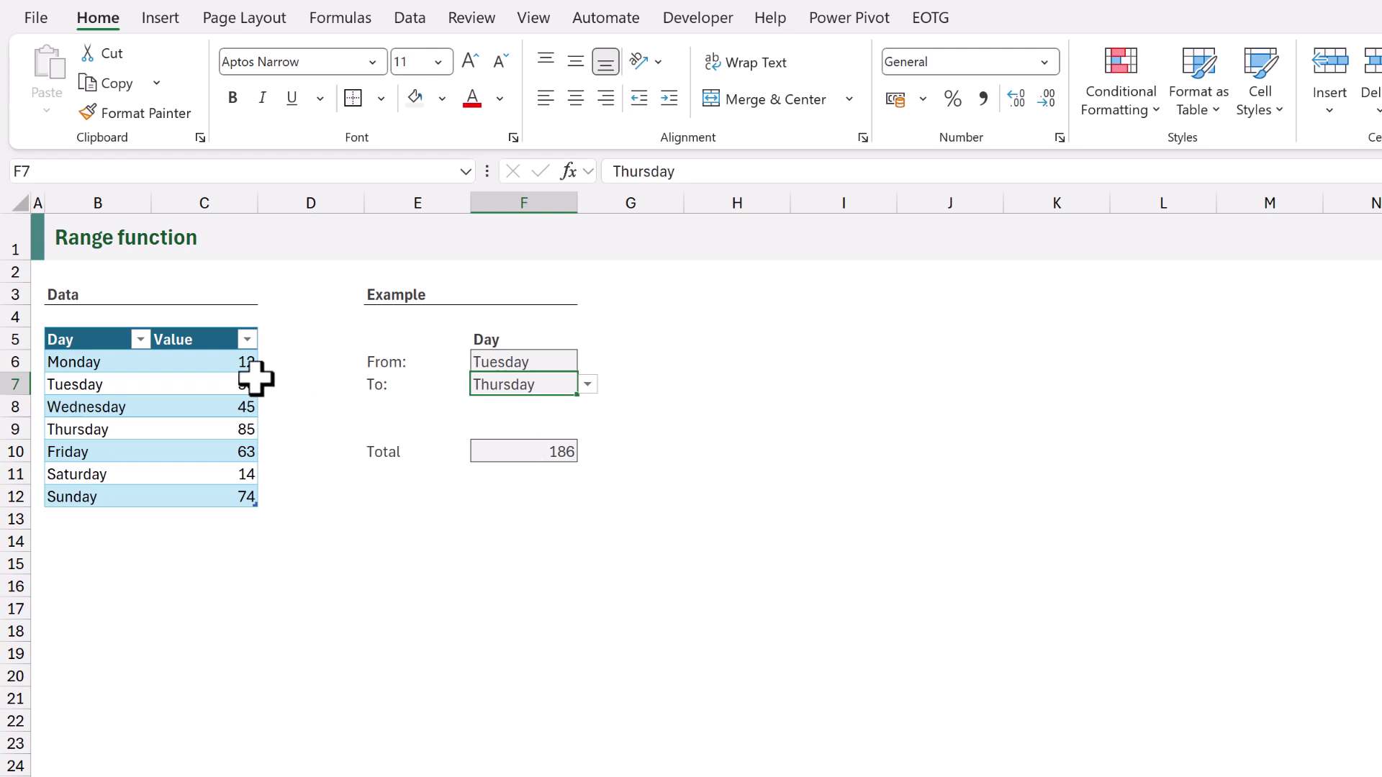
drag(244, 383, 246, 429)
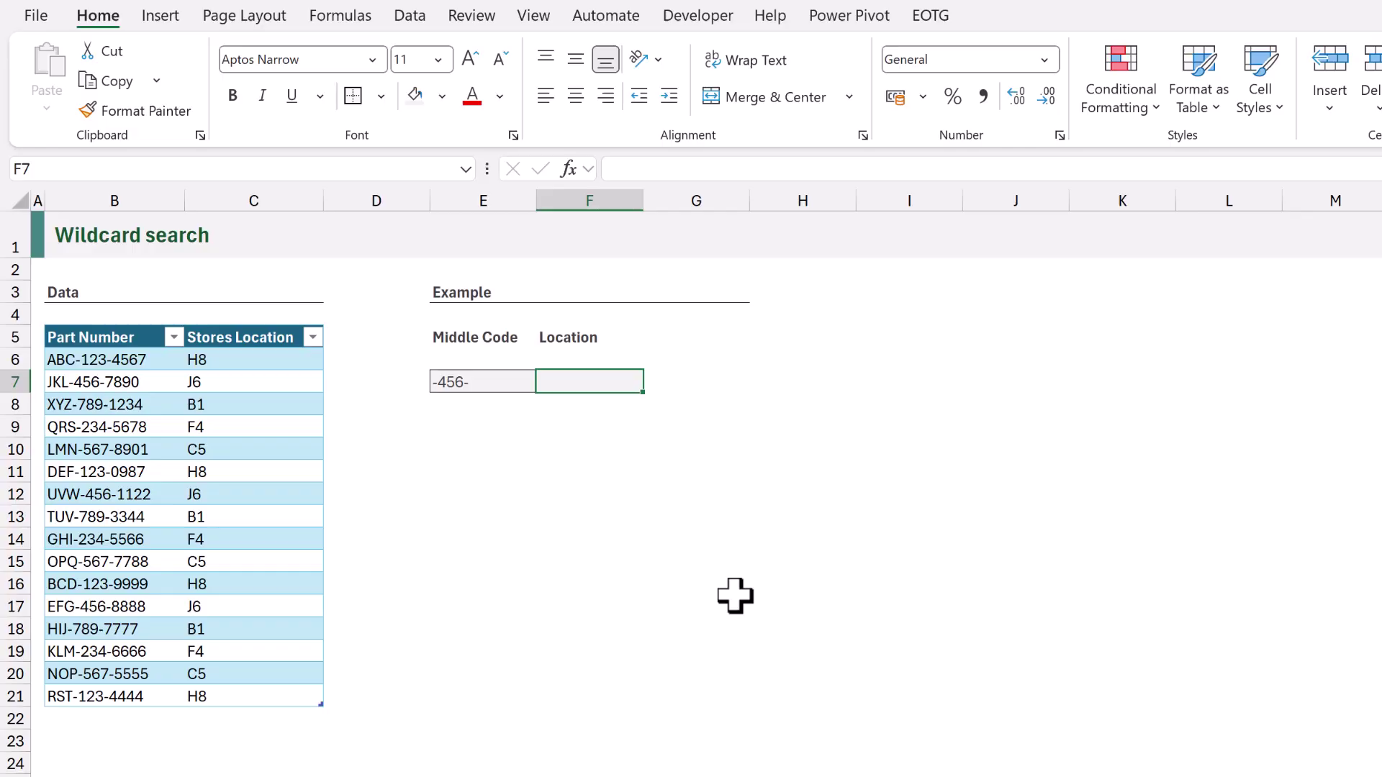
On the Wildcard search sheet, start an XLOOKUP formula in F7 with "*"&E7&"*" as the lookup value
key(F2)
text(=XLOOK)
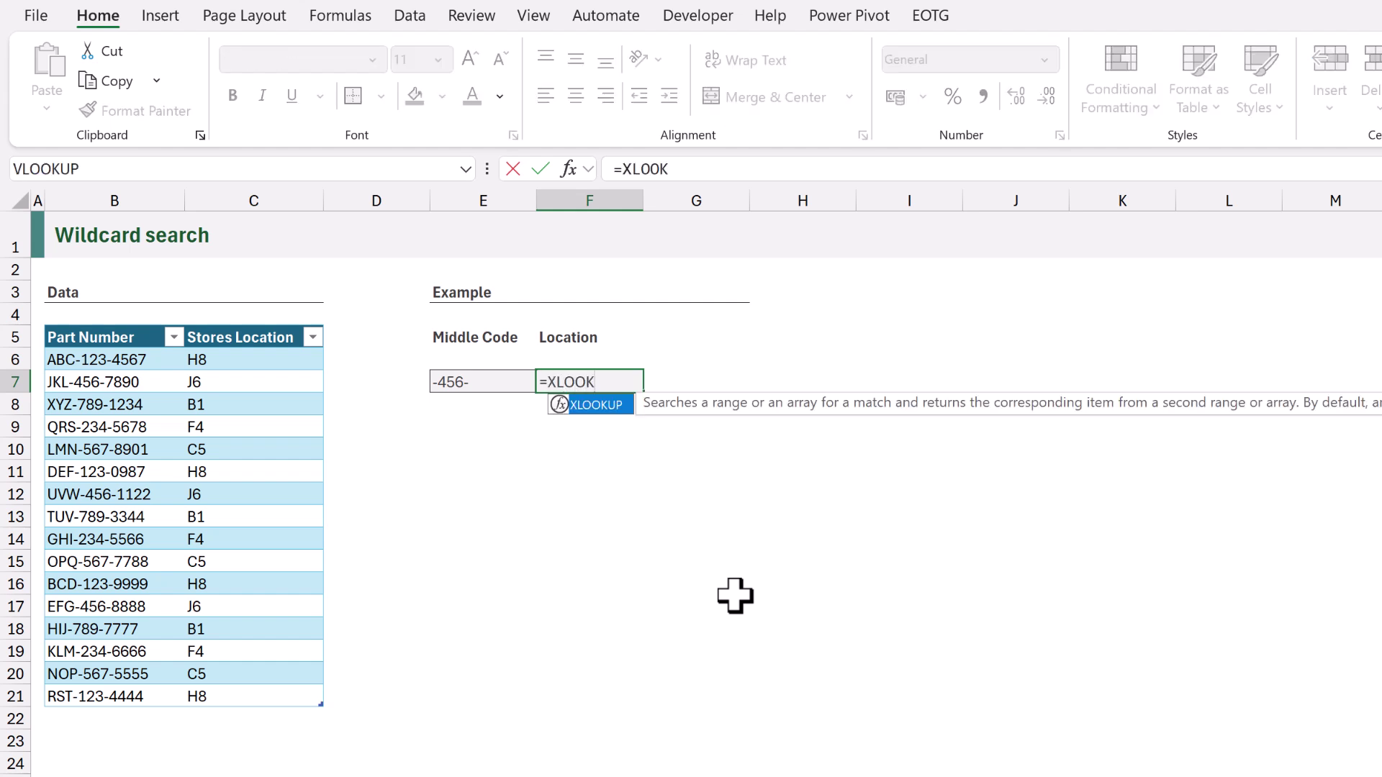
text(UP()
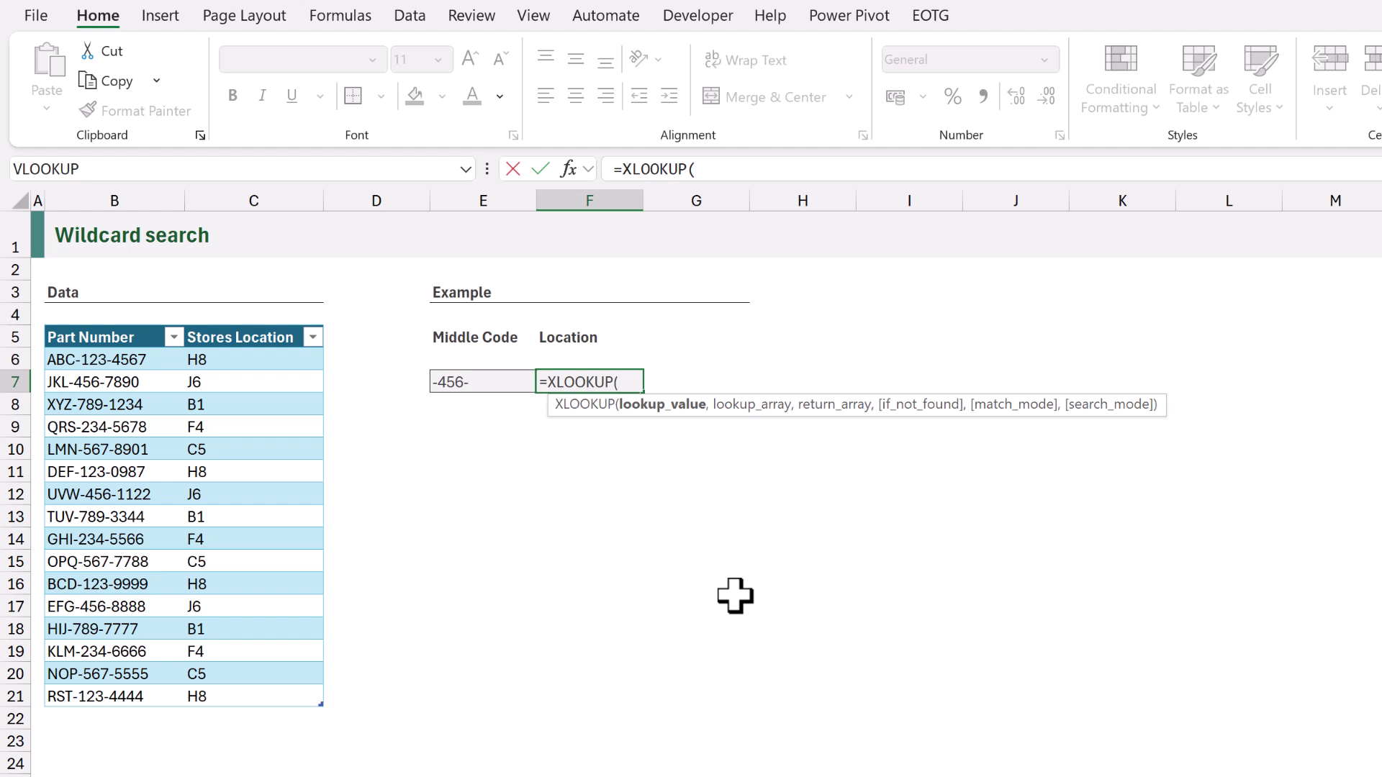
text("*"&)
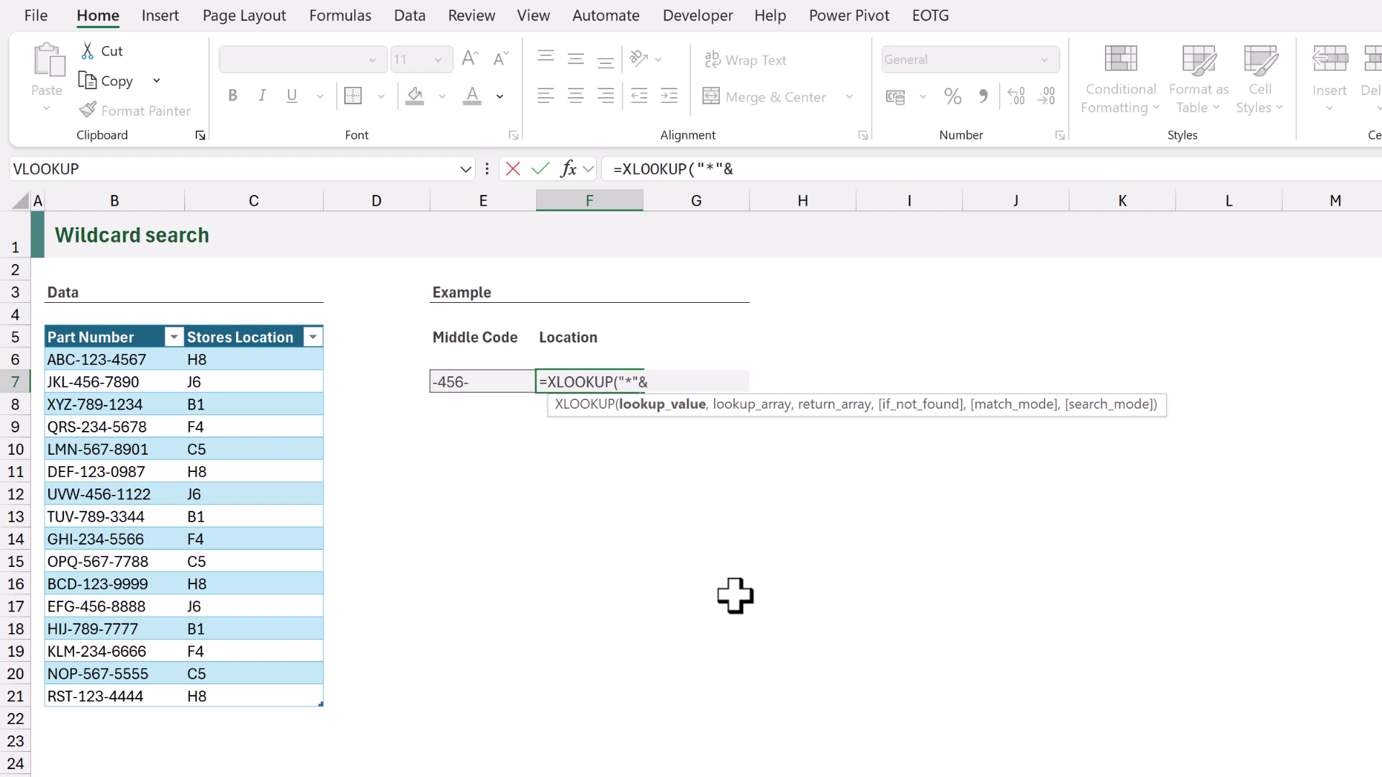
click(513, 381)
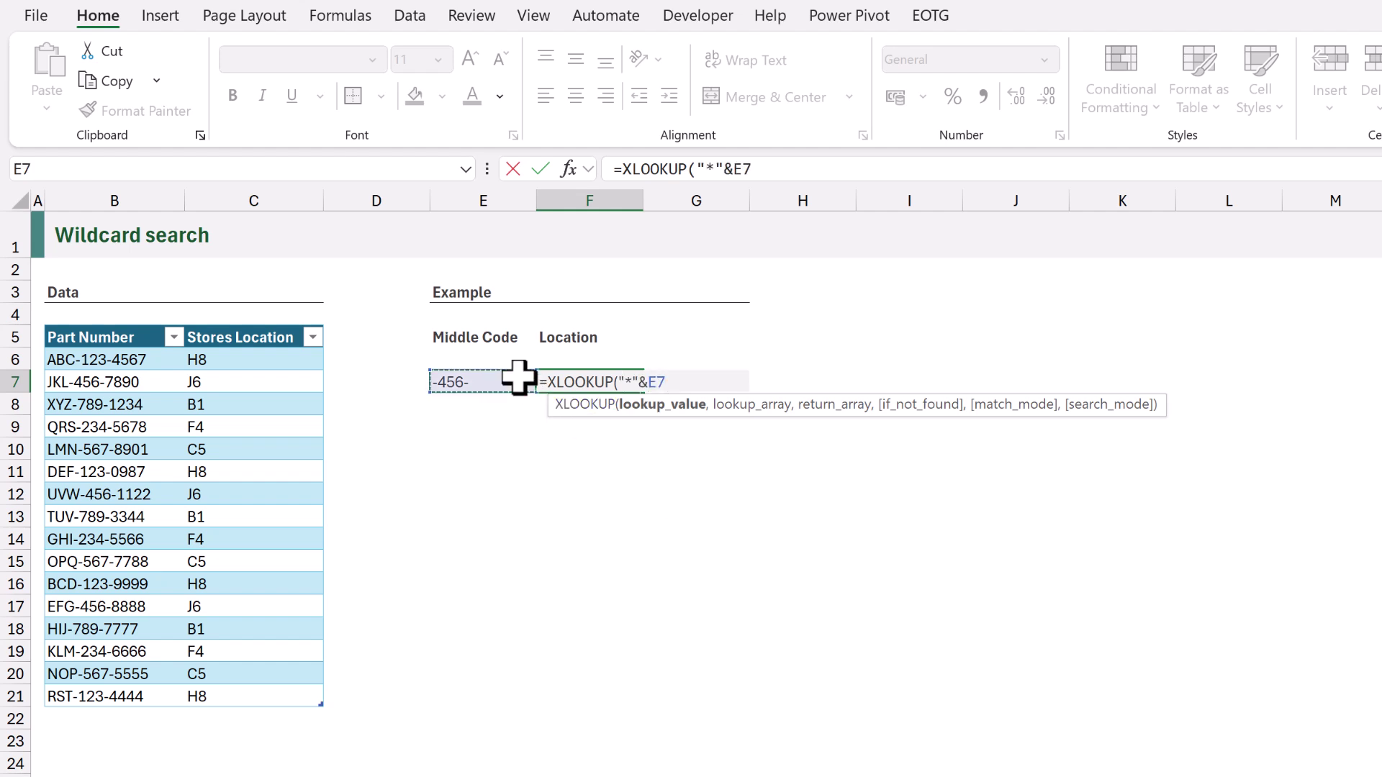
text(&)
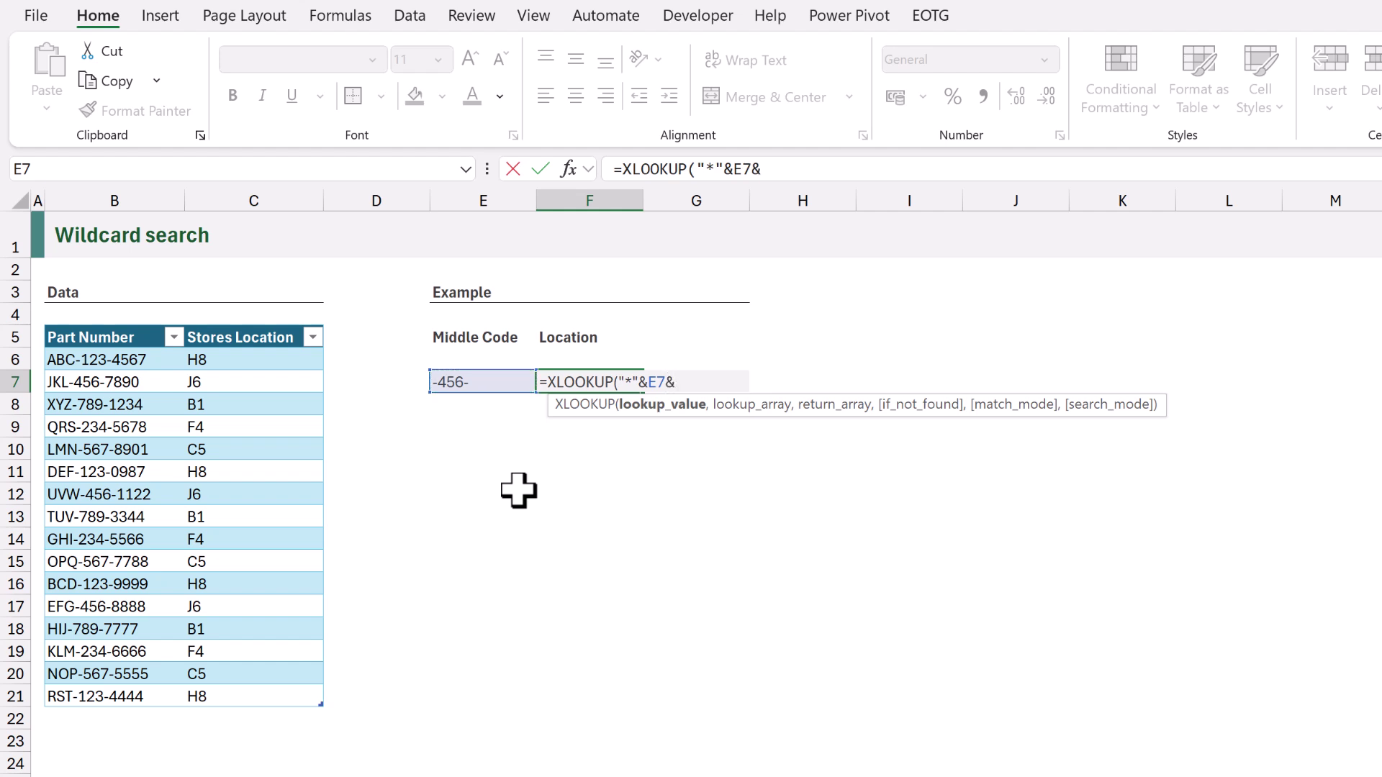
text("*")
text(,)
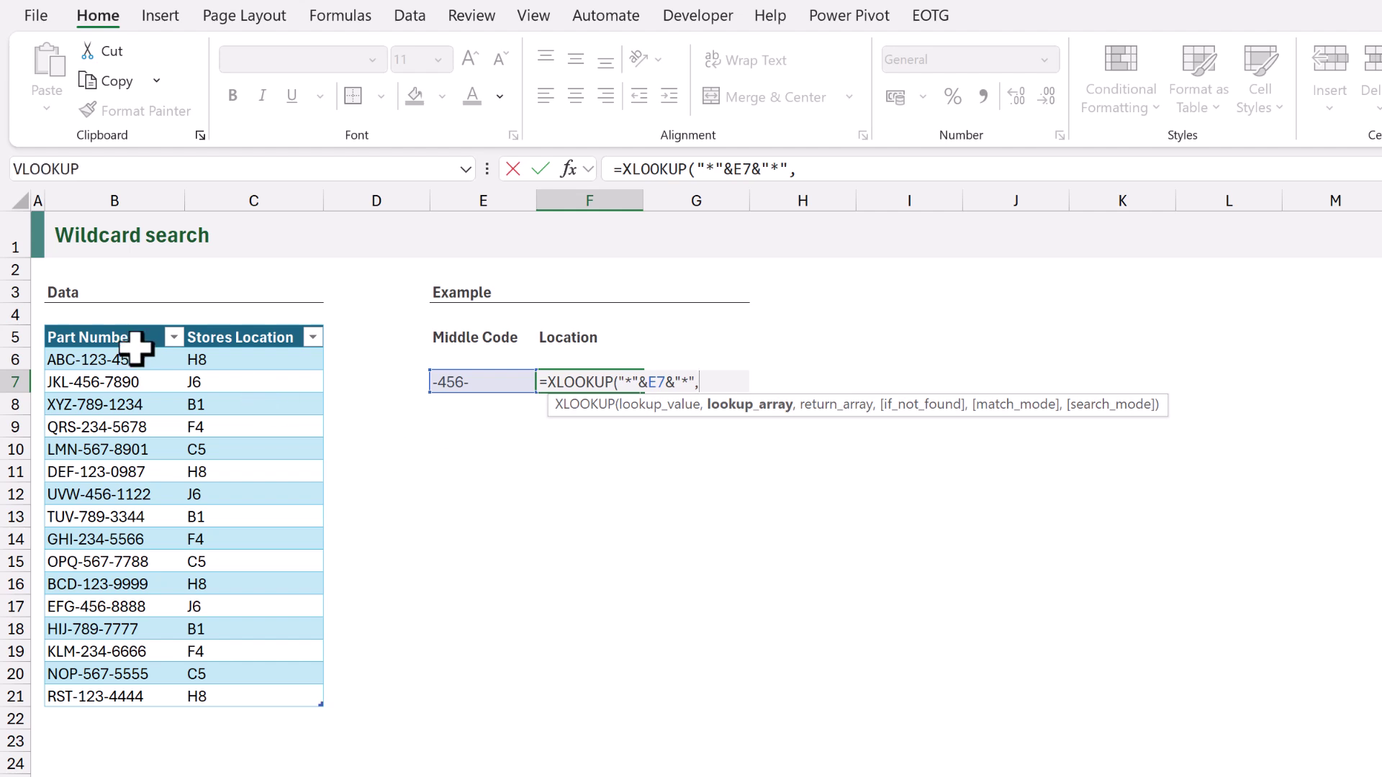
Complete the F7 XLOOKUP with Example5[Part Number] as lookup array, Example5[Stores Location] as return array, "N/A" if not found and wildcard match mode 2
click(132, 327)
text(,)
click(225, 315)
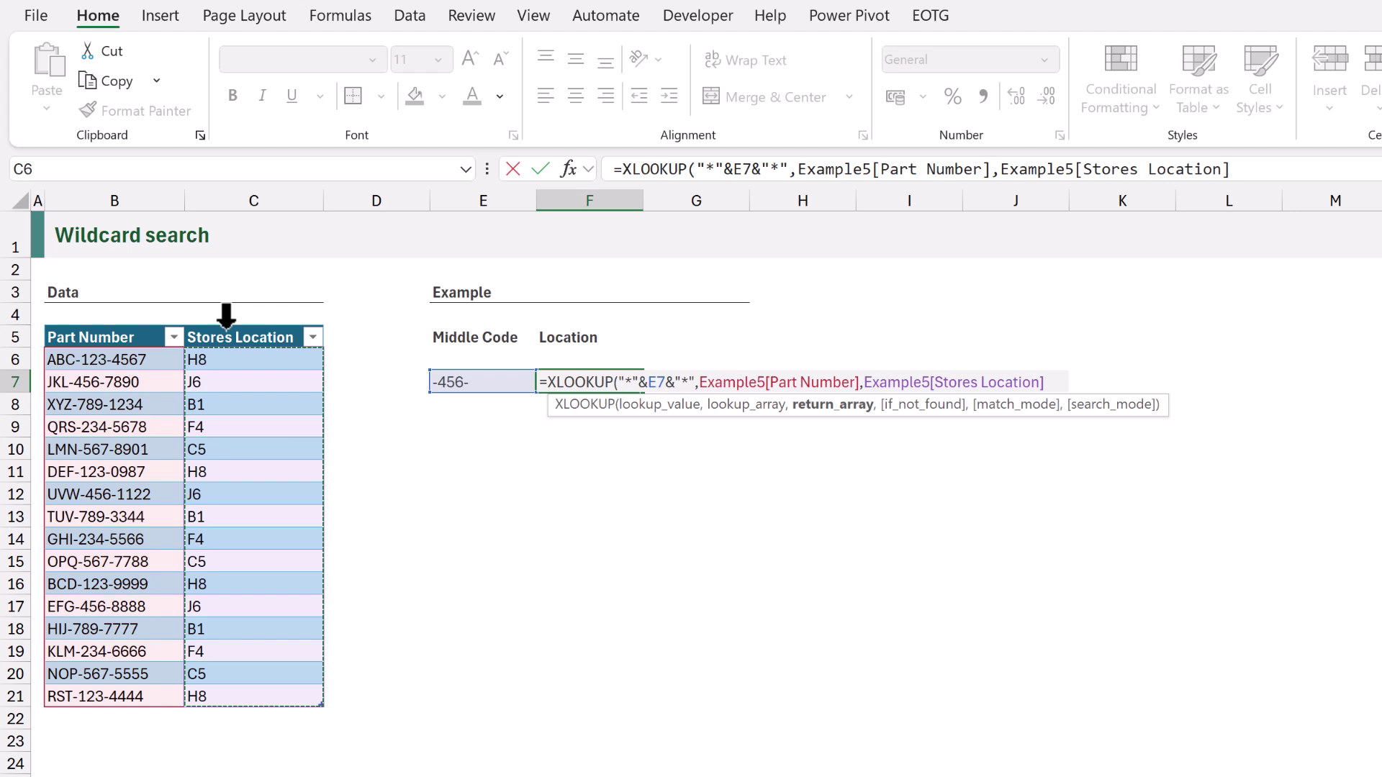
text(,)
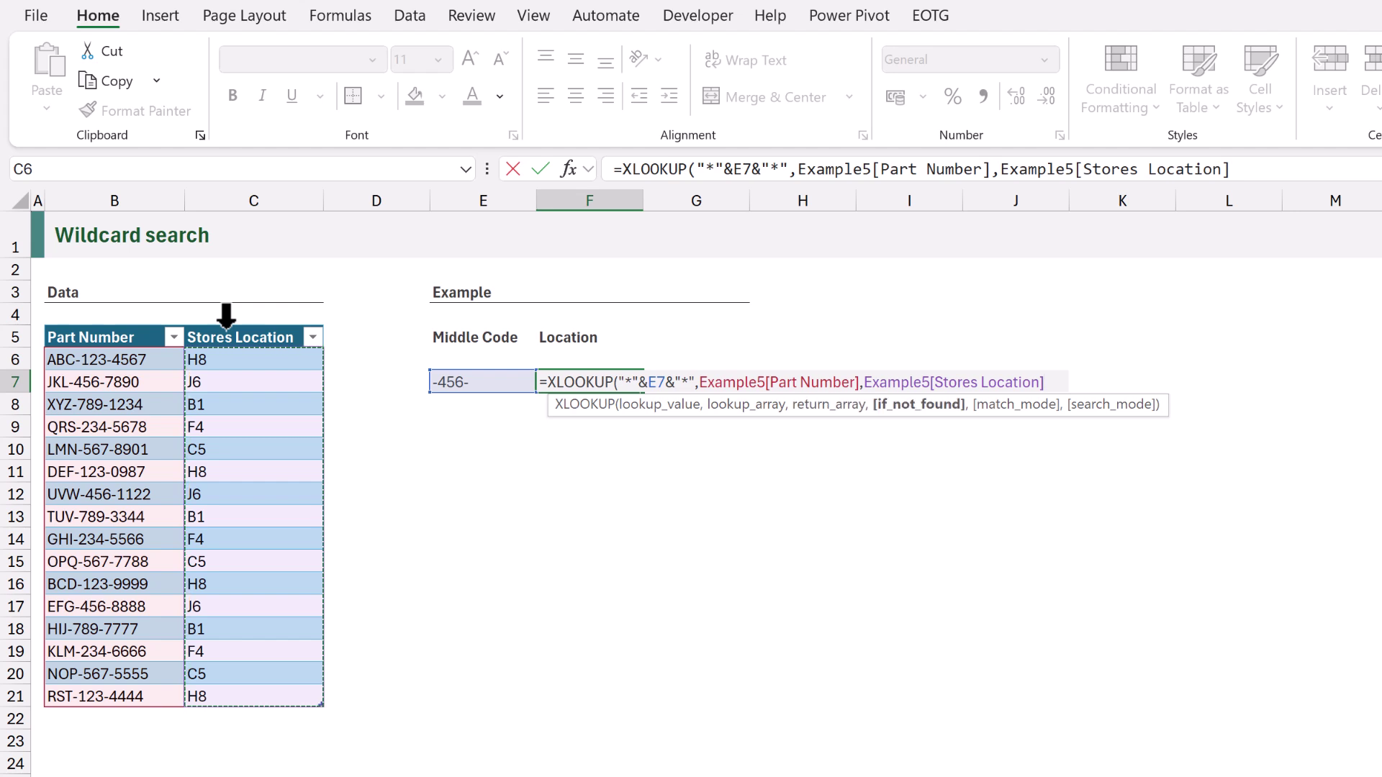
text("N/A",)
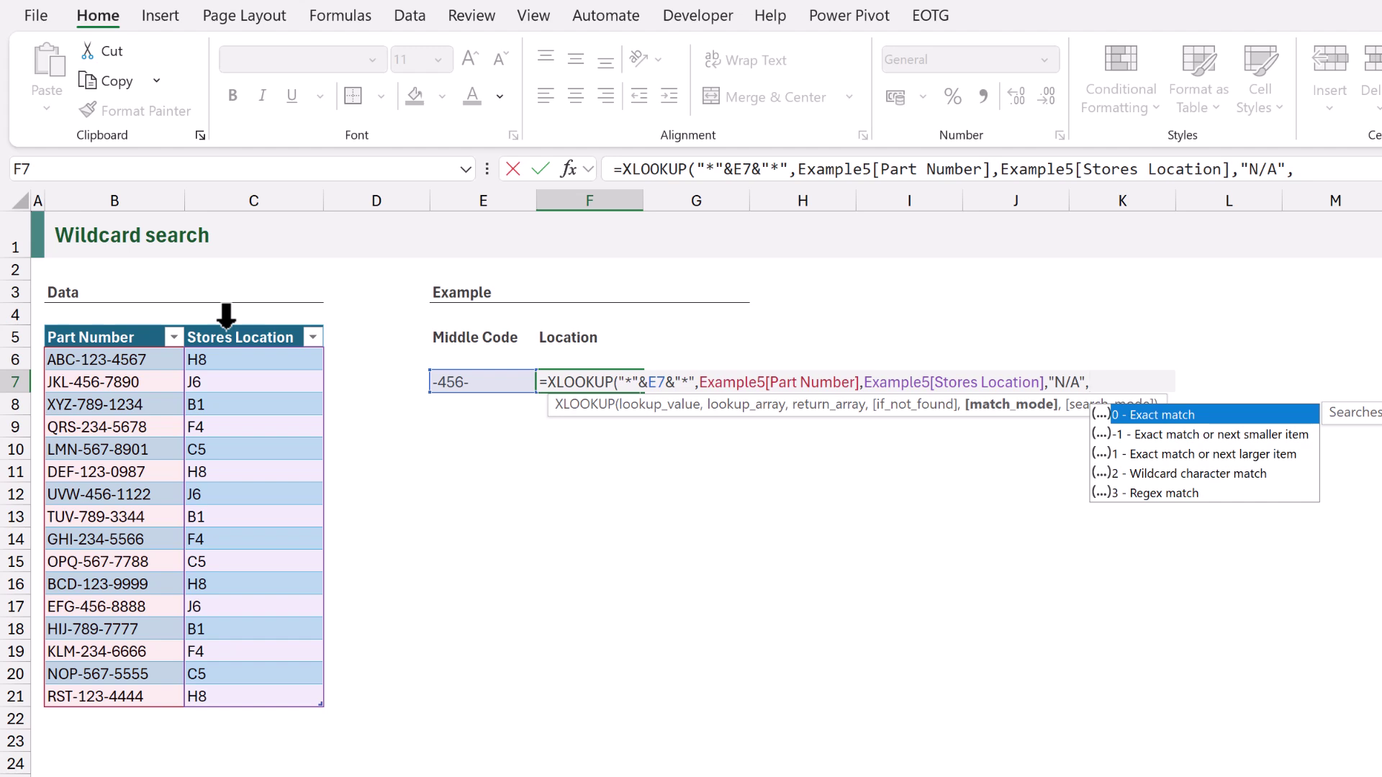
text(2))
key(ctrl+Return)
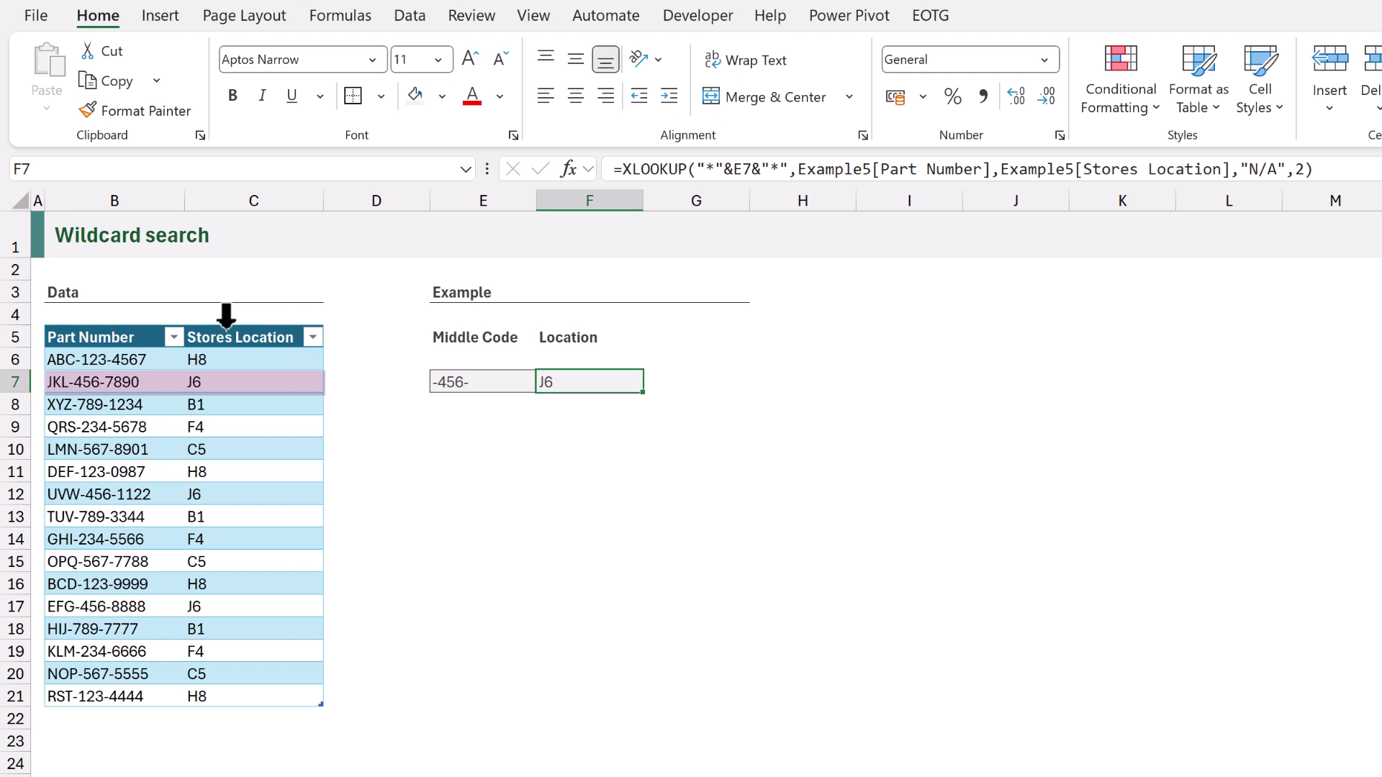
Set the Middle Code in E7 to '-789- as text to test the wildcard lookup
key(Left)
text('-789-)
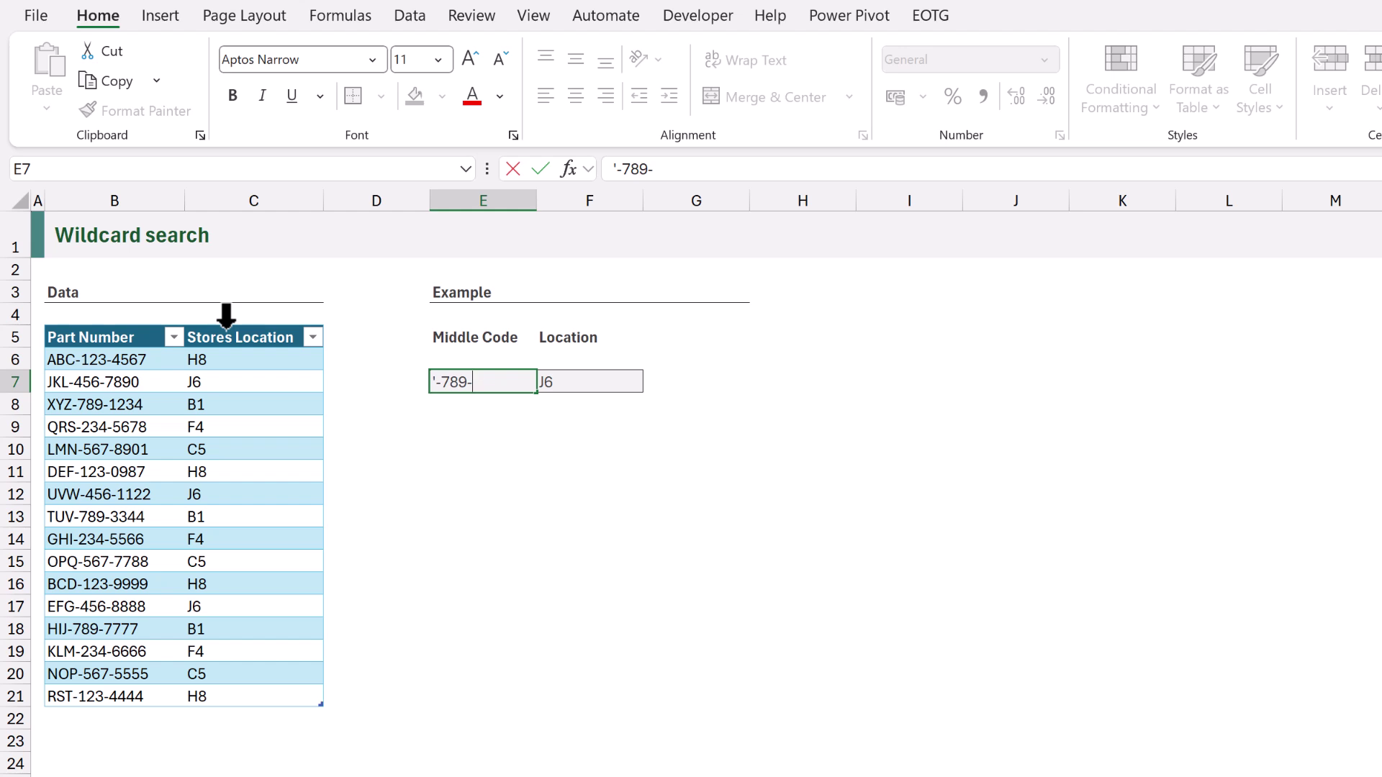
key(ctrl+Return)
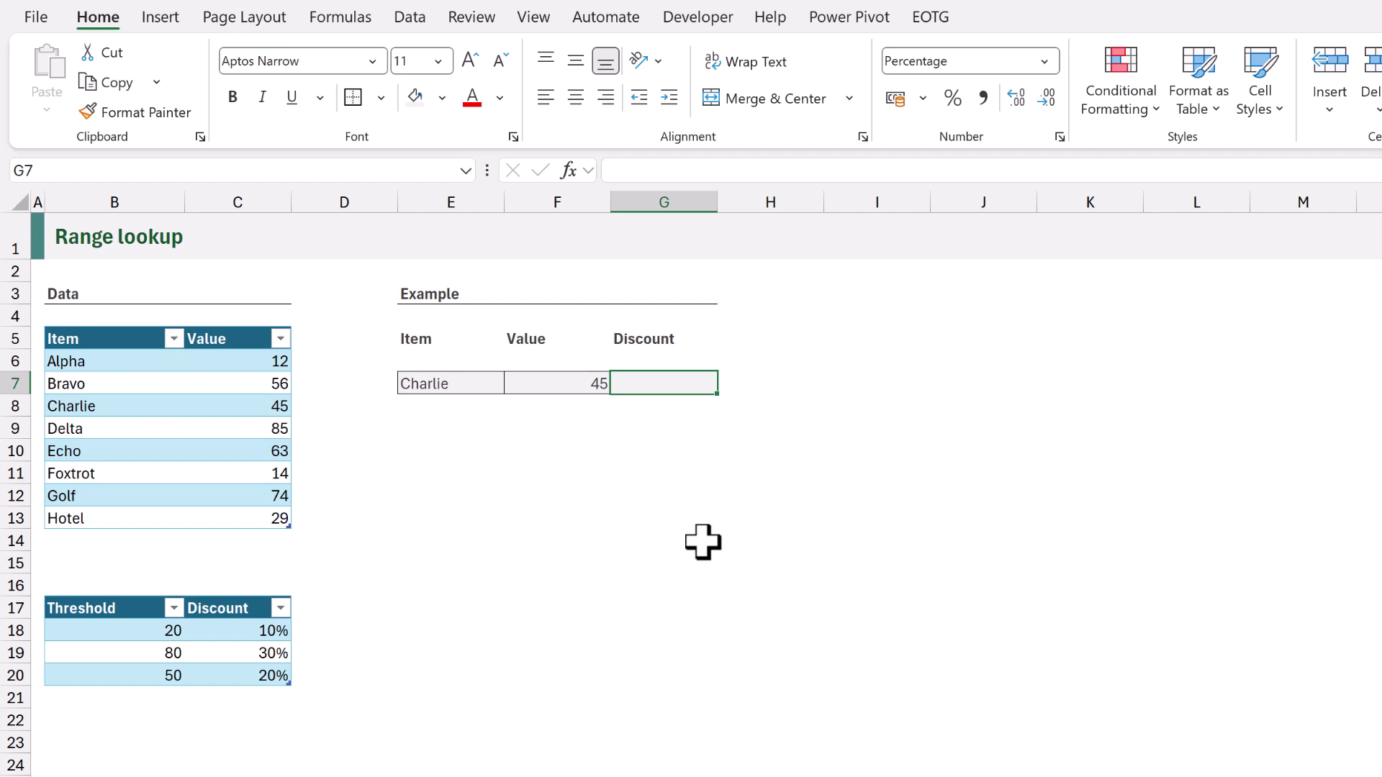
On the Range lookup sheet, start an XLOOKUP in G7 that looks up F7 in Discount[Threshold] and returns Discount[Discount]
text(=X)
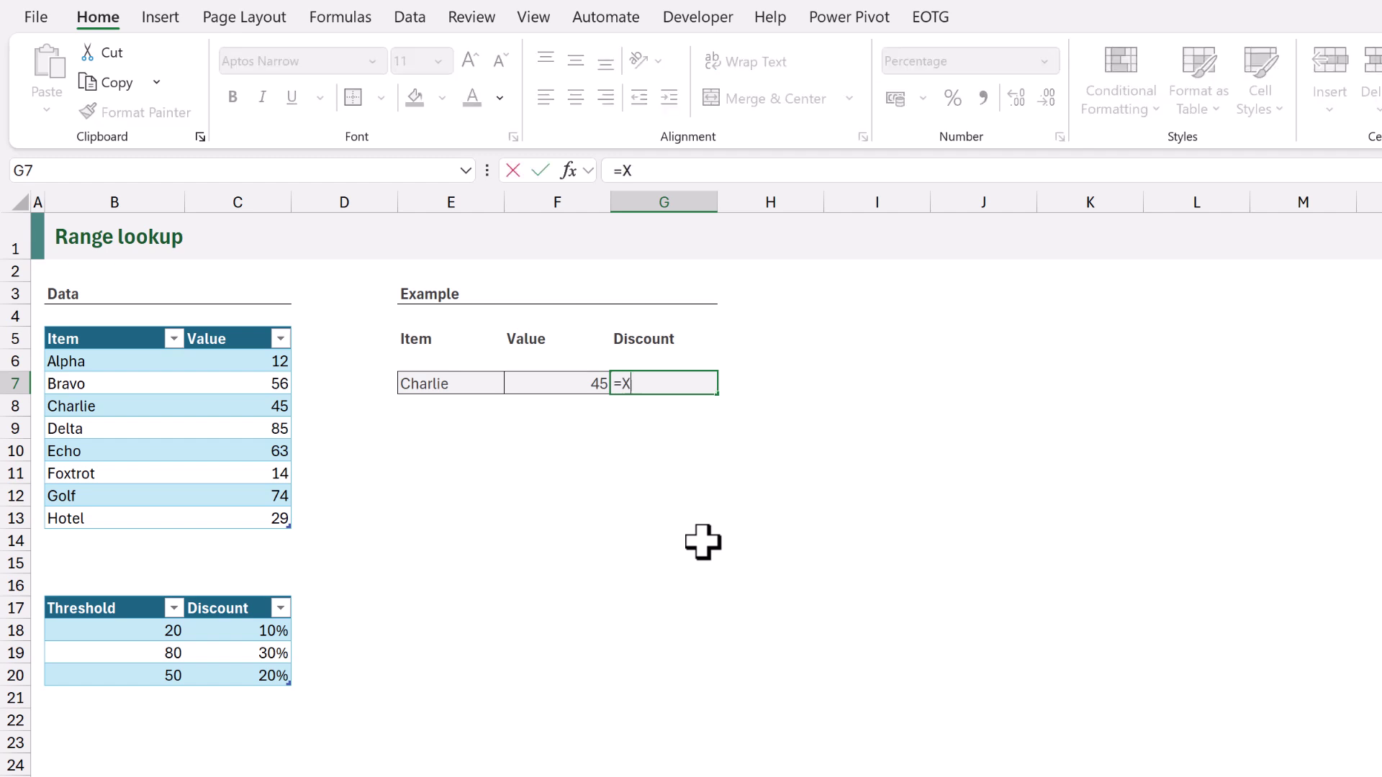
text(LOOKUP()
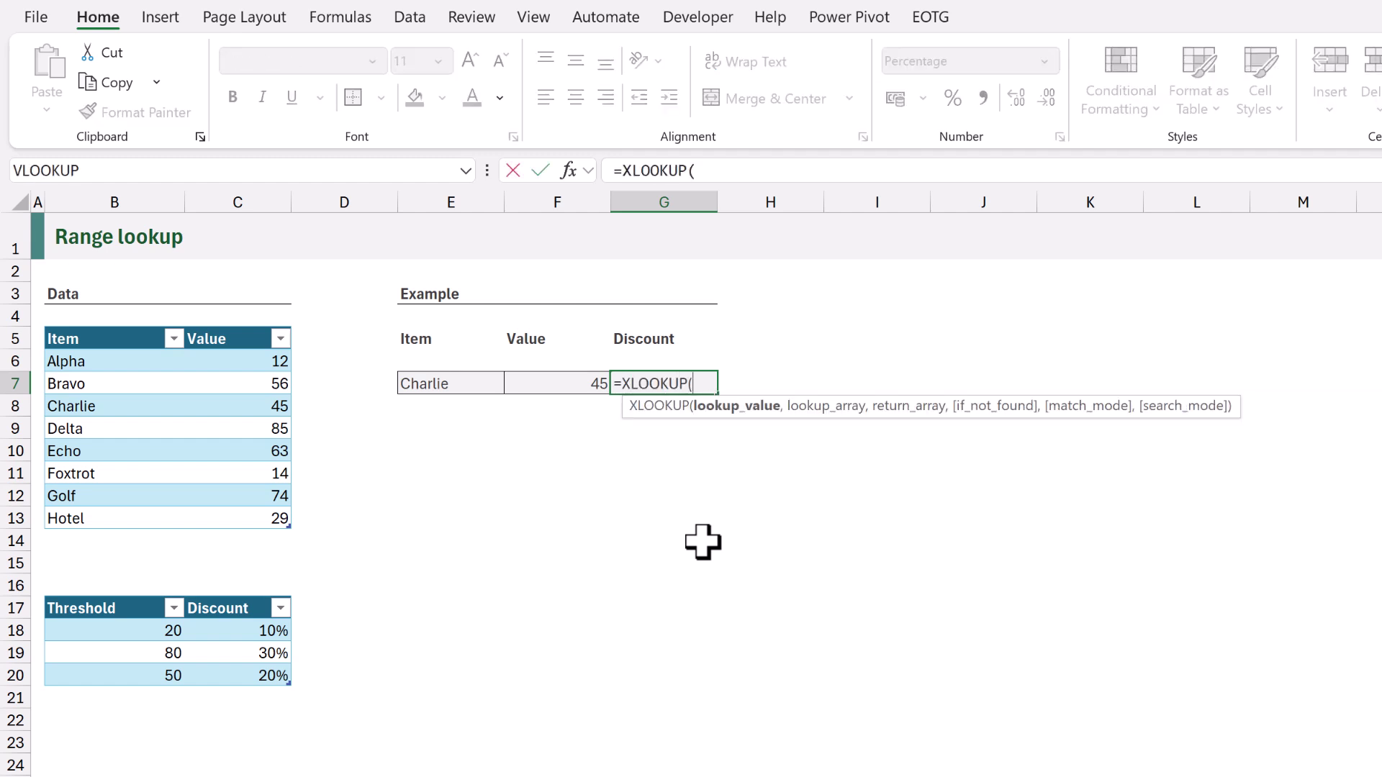
click(578, 382)
text(,)
click(131, 586)
text(,)
click(228, 587)
text(,)
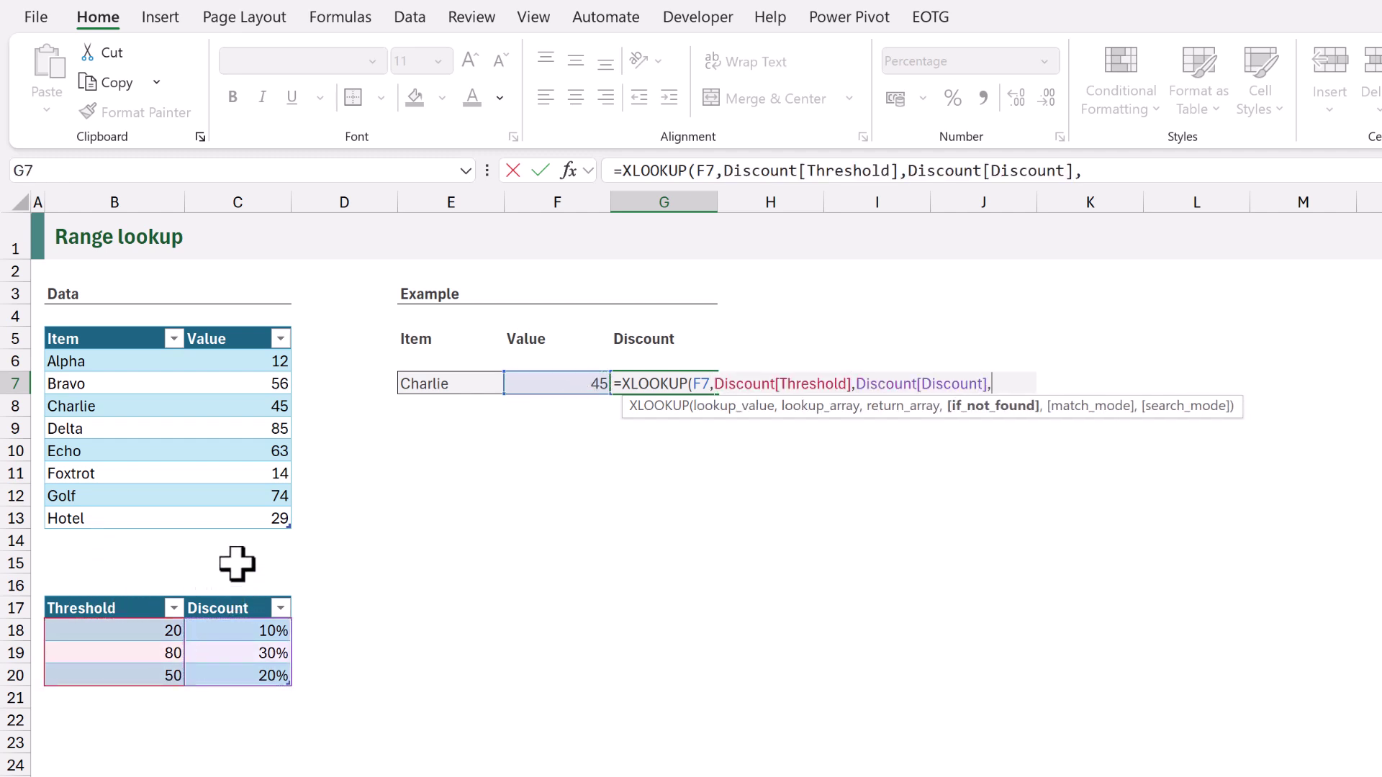
Finish the G7 formula with 0 if not found and match mode -1, exact match or next smaller item
text(0,)
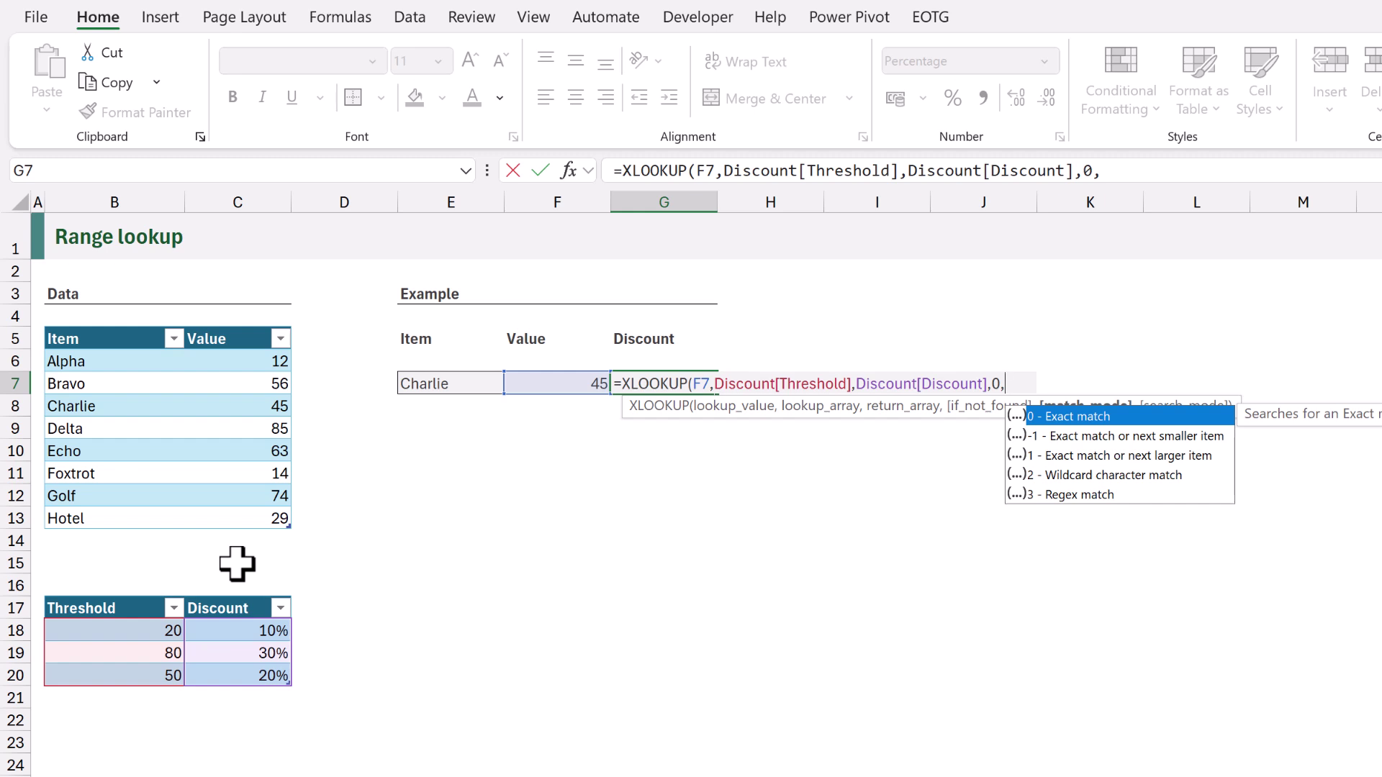
text(-1)
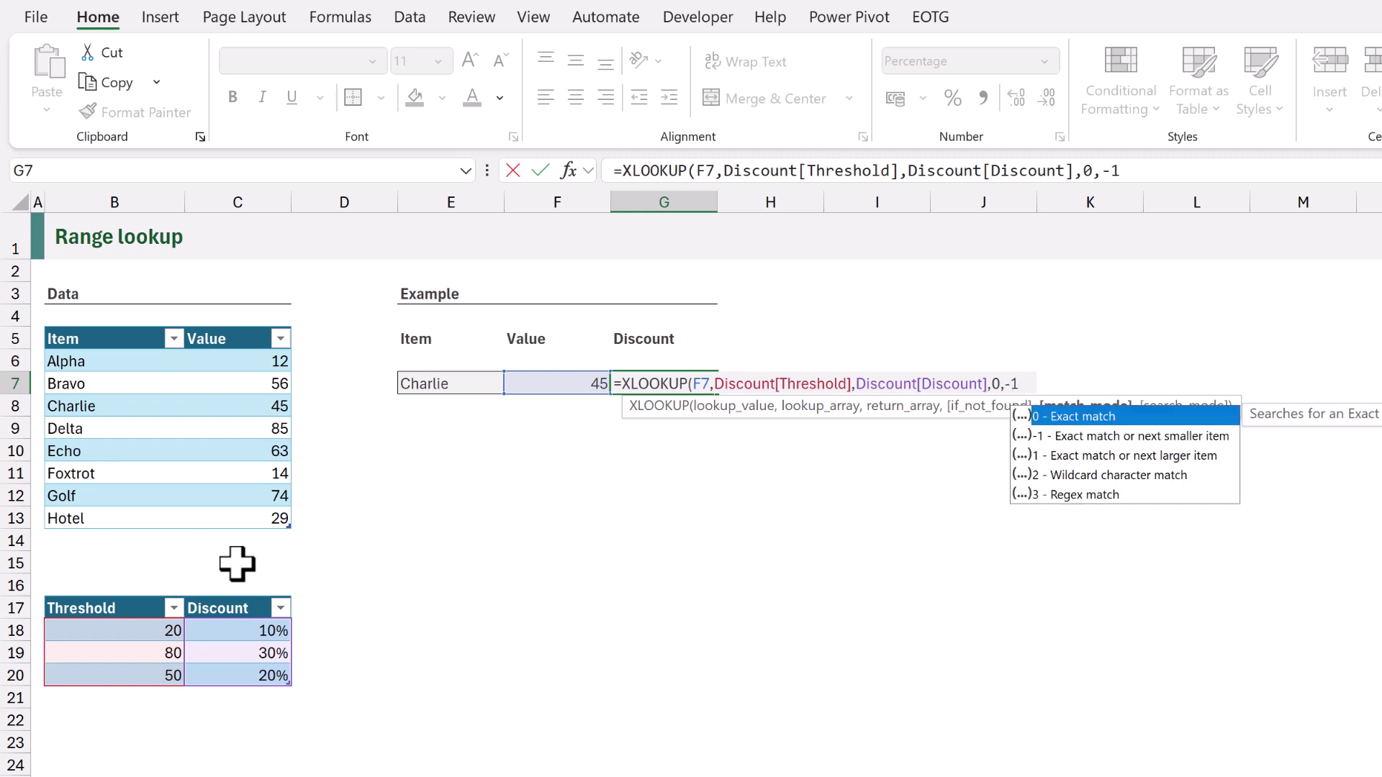
text())
key(ctrl+Return)
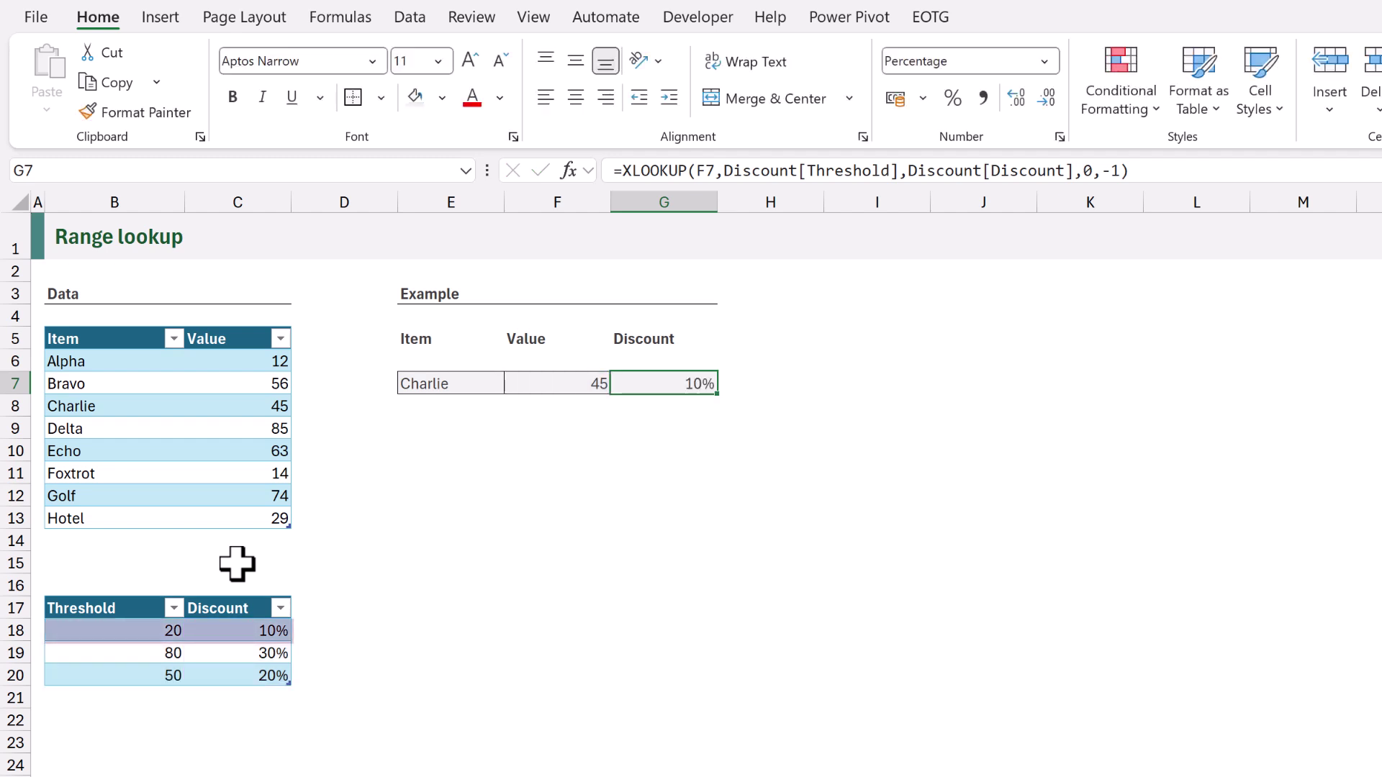
Test the discount lookup with Golf and Delta, in that order, as the Item in E7
key(Left)
key(Left)
text(Golf)
key(ctrl+Return)
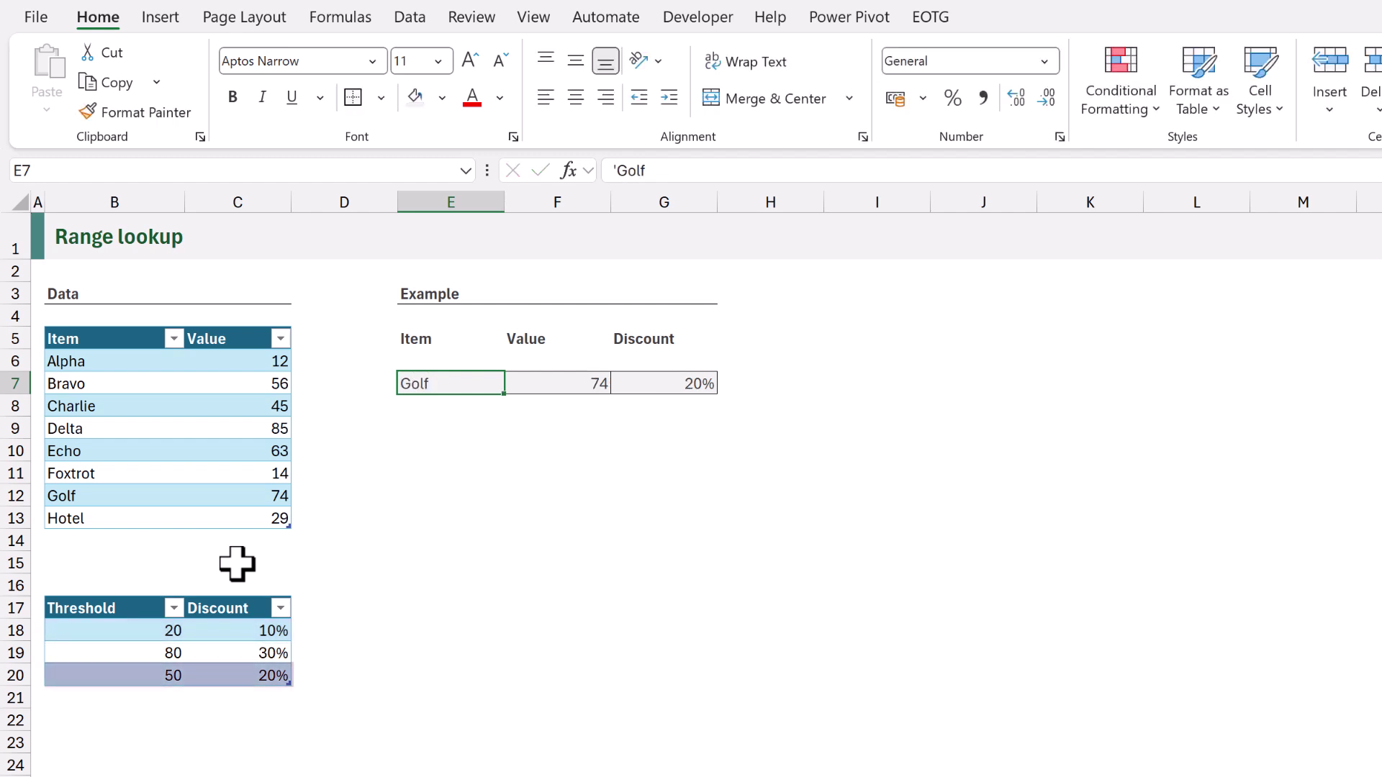
text(Delta)
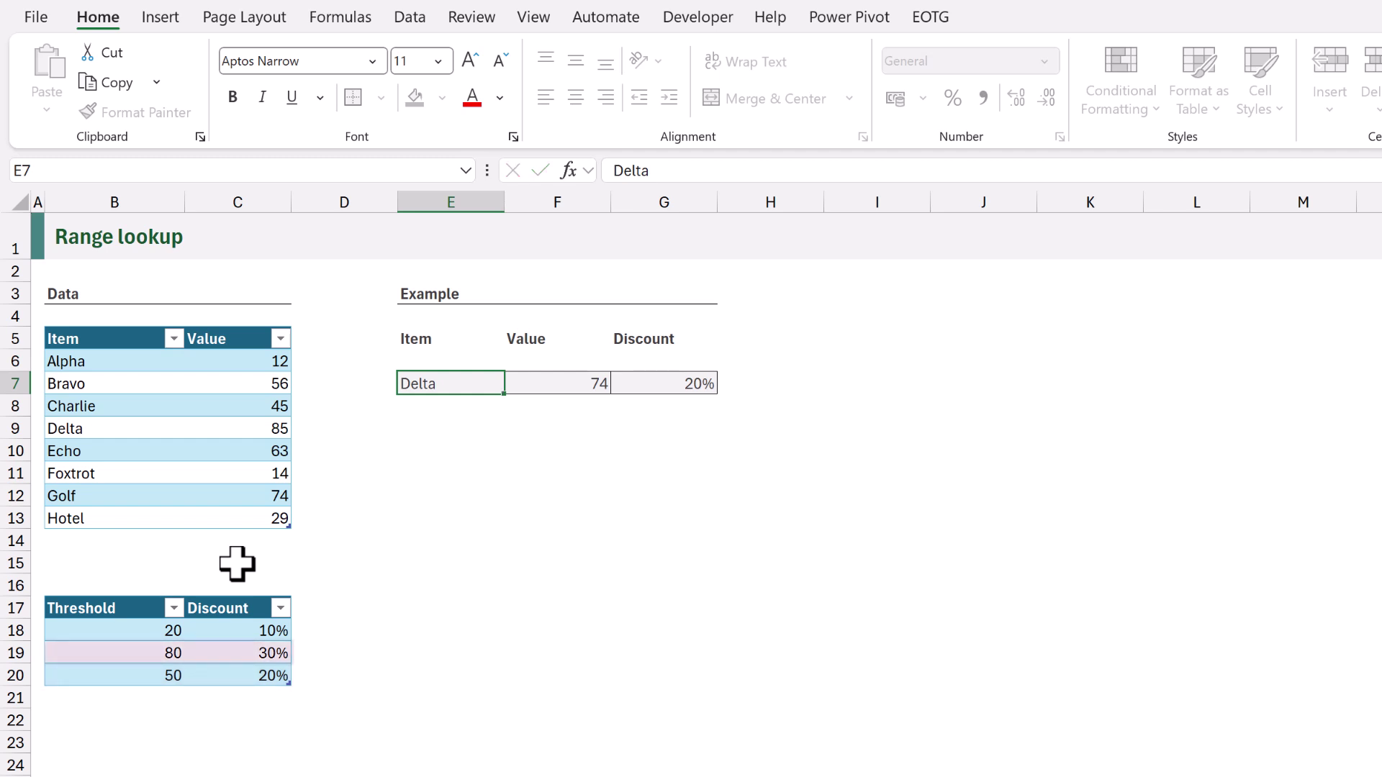
key(ctrl+Return)
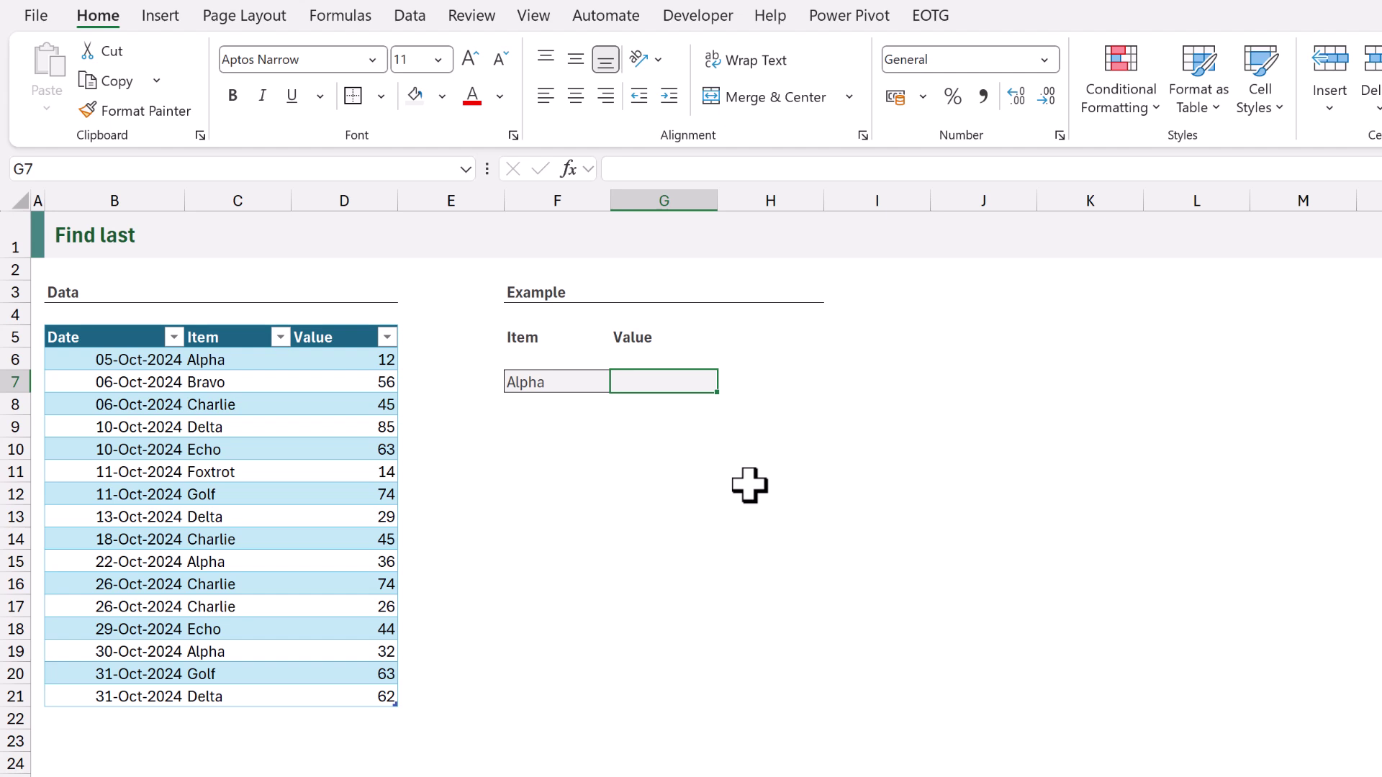
On the Find last sheet, start an XLOOKUP in G7 that looks up F7 in Example7[Item] and returns Example7[Value]
text(=XLO)
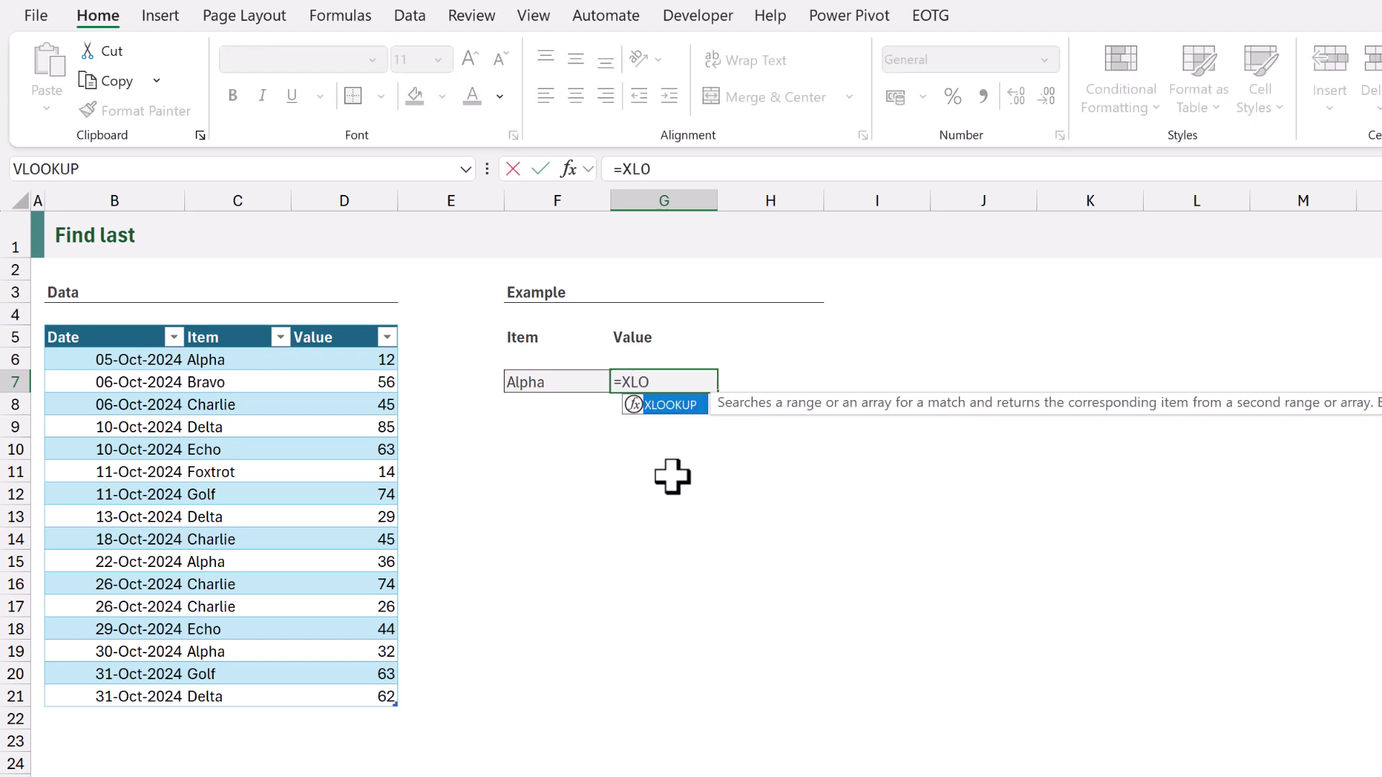
text(OKUP()
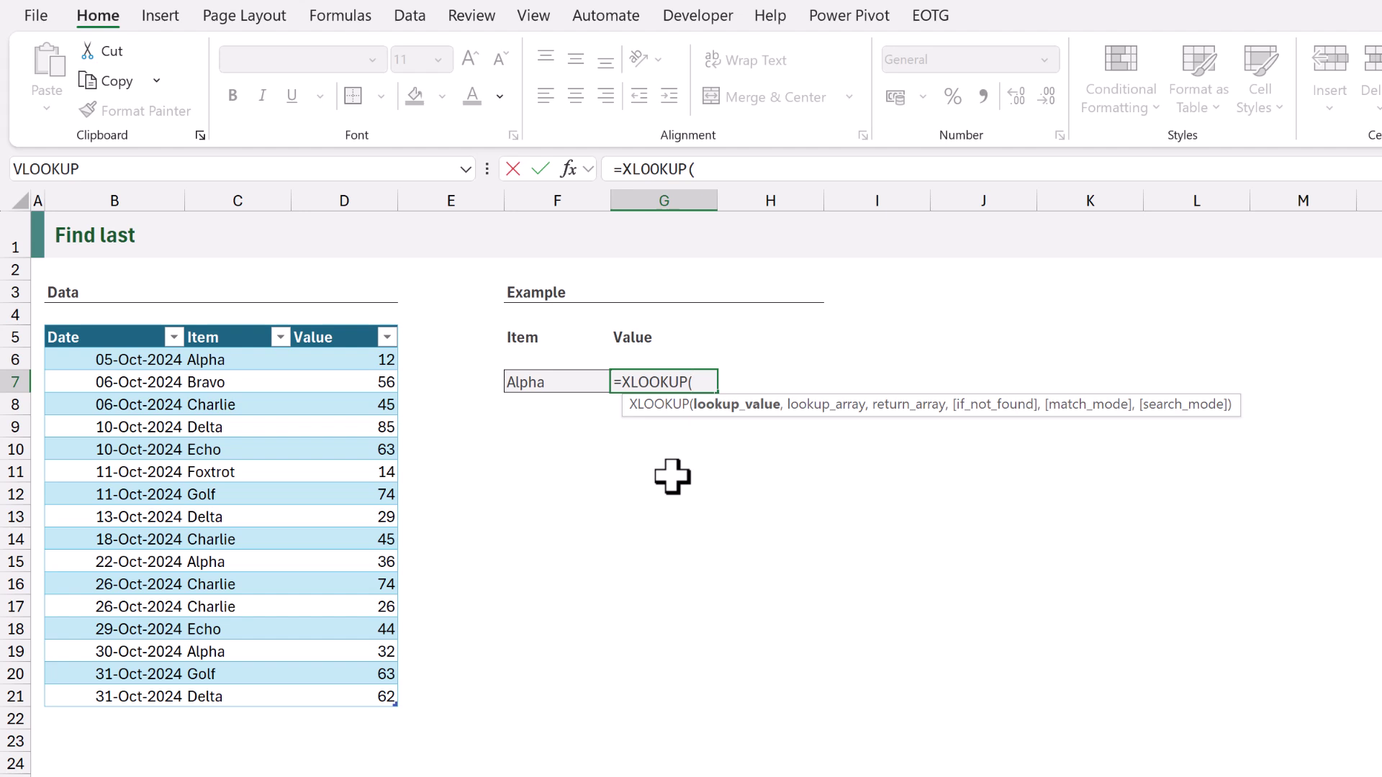
click(574, 382)
text(,)
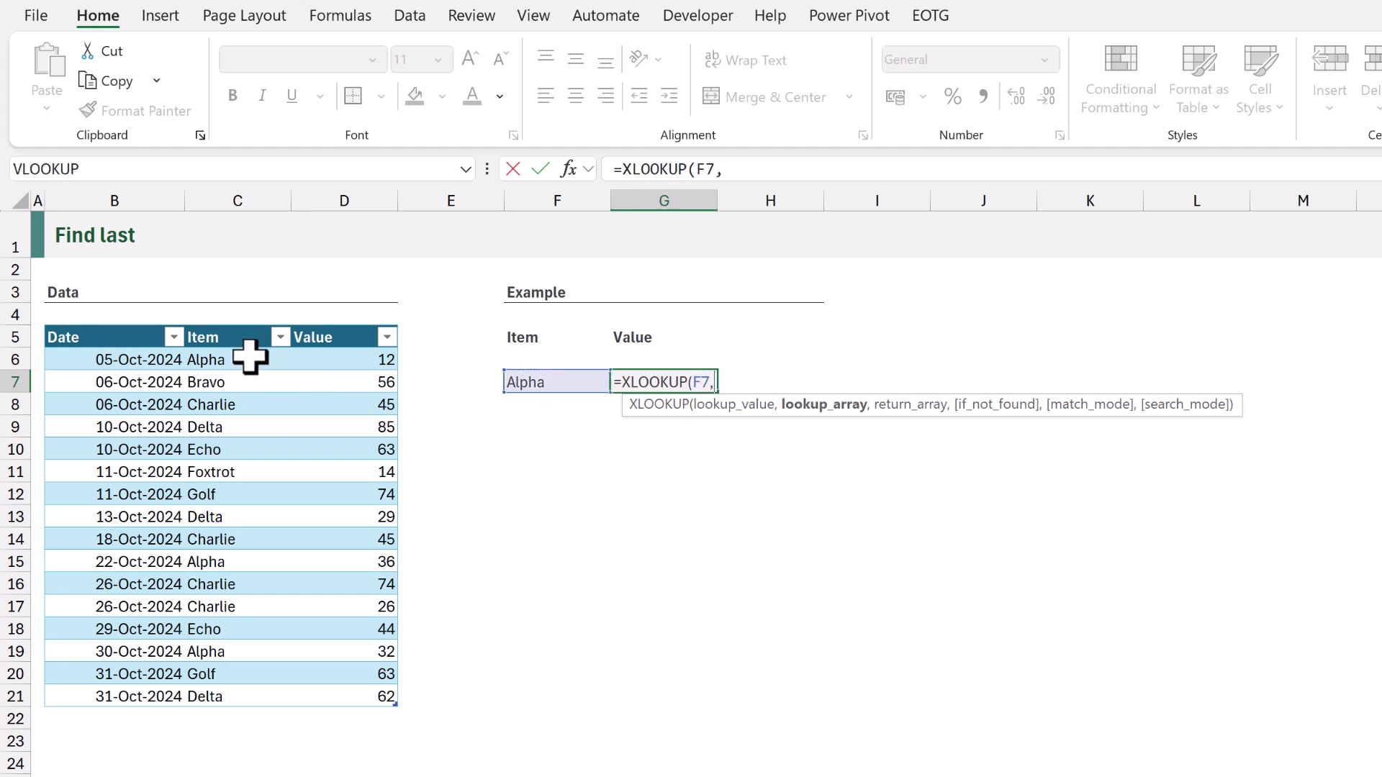
click(246, 314)
text(,)
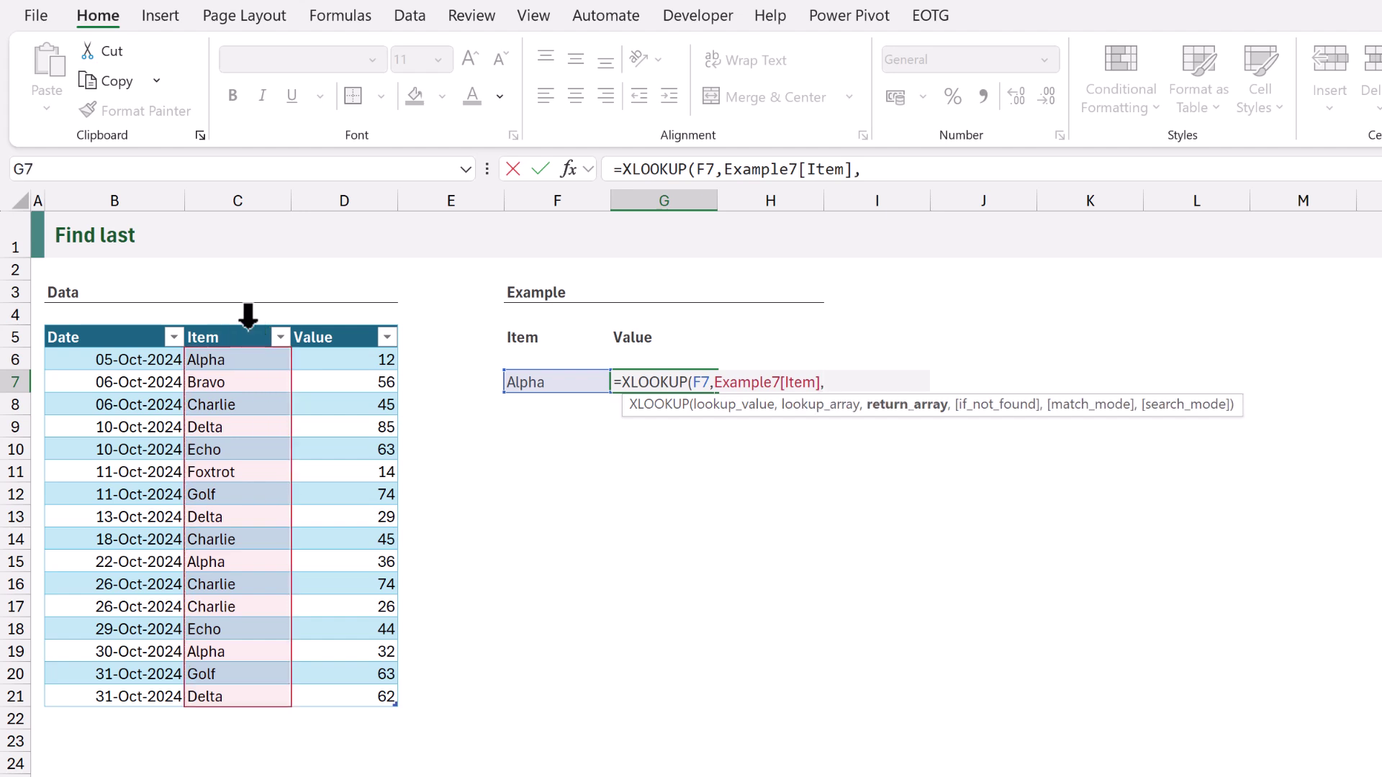
click(345, 315)
text(,)
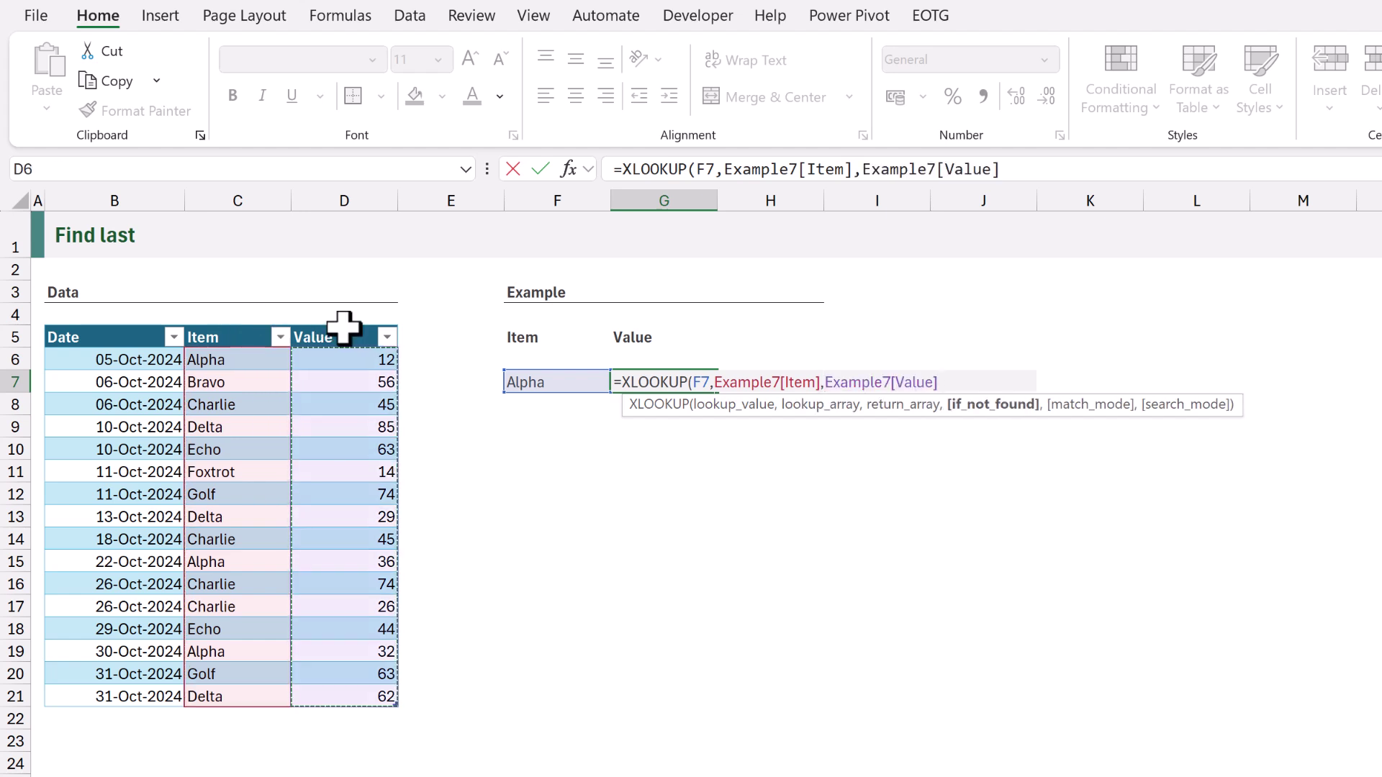
Finish the G7 formula with 0 if not found, exact match mode 0 and search mode -1 for last-to-first
text(0)
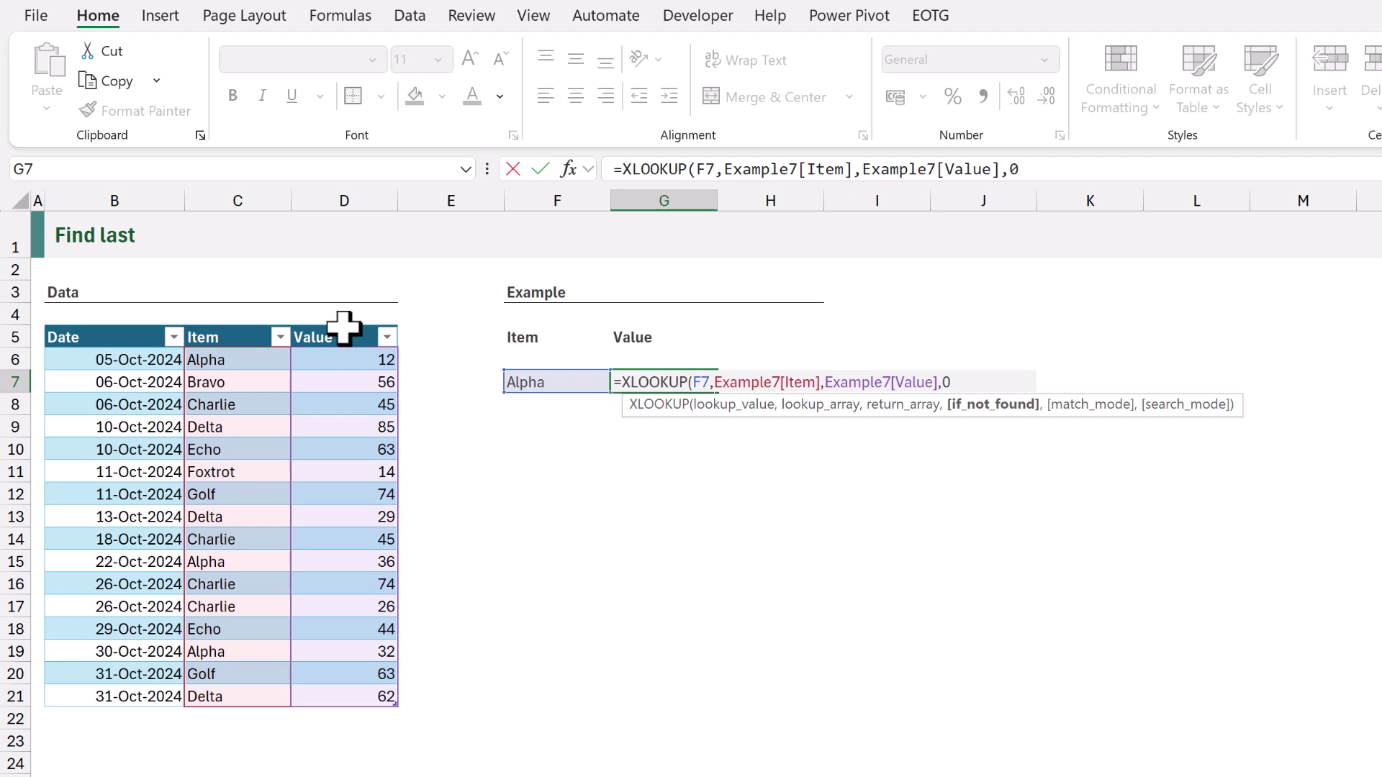
text(,)
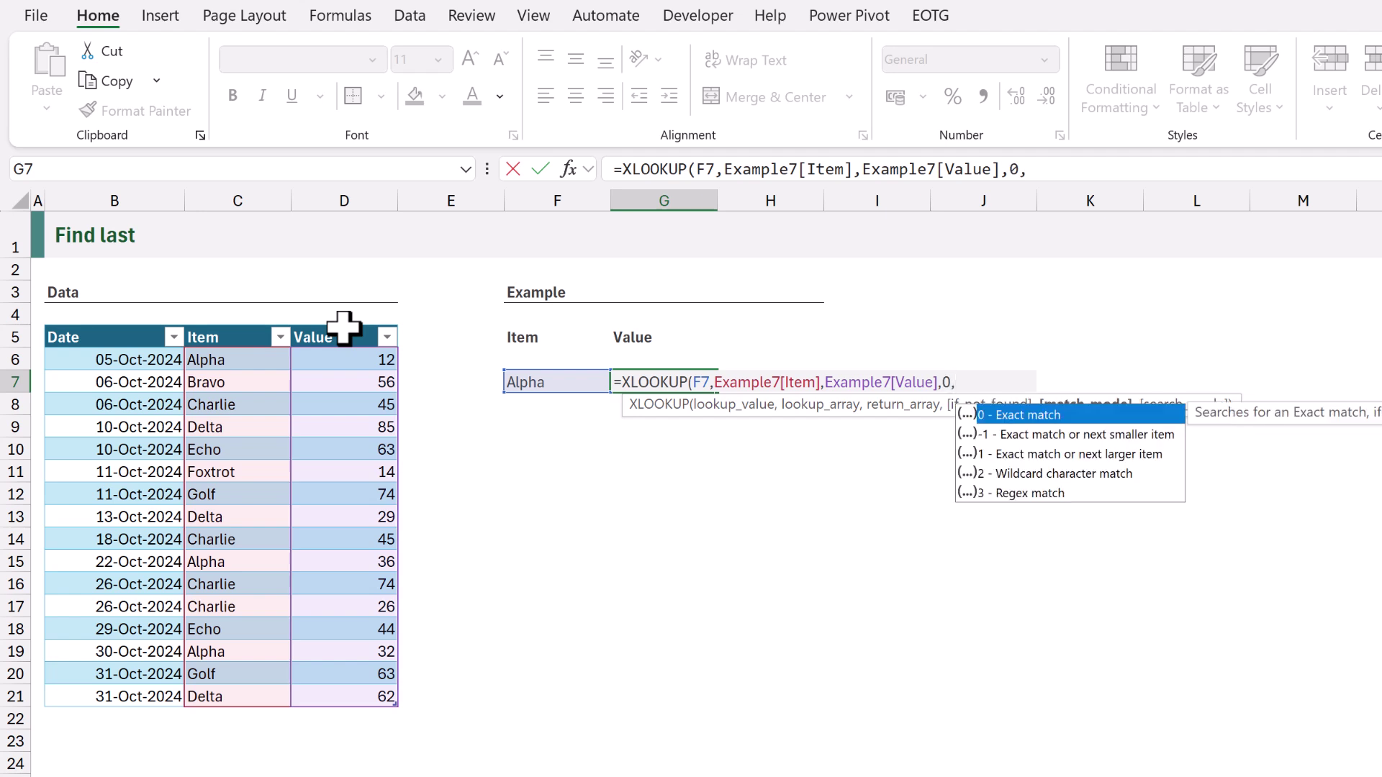
text(0)
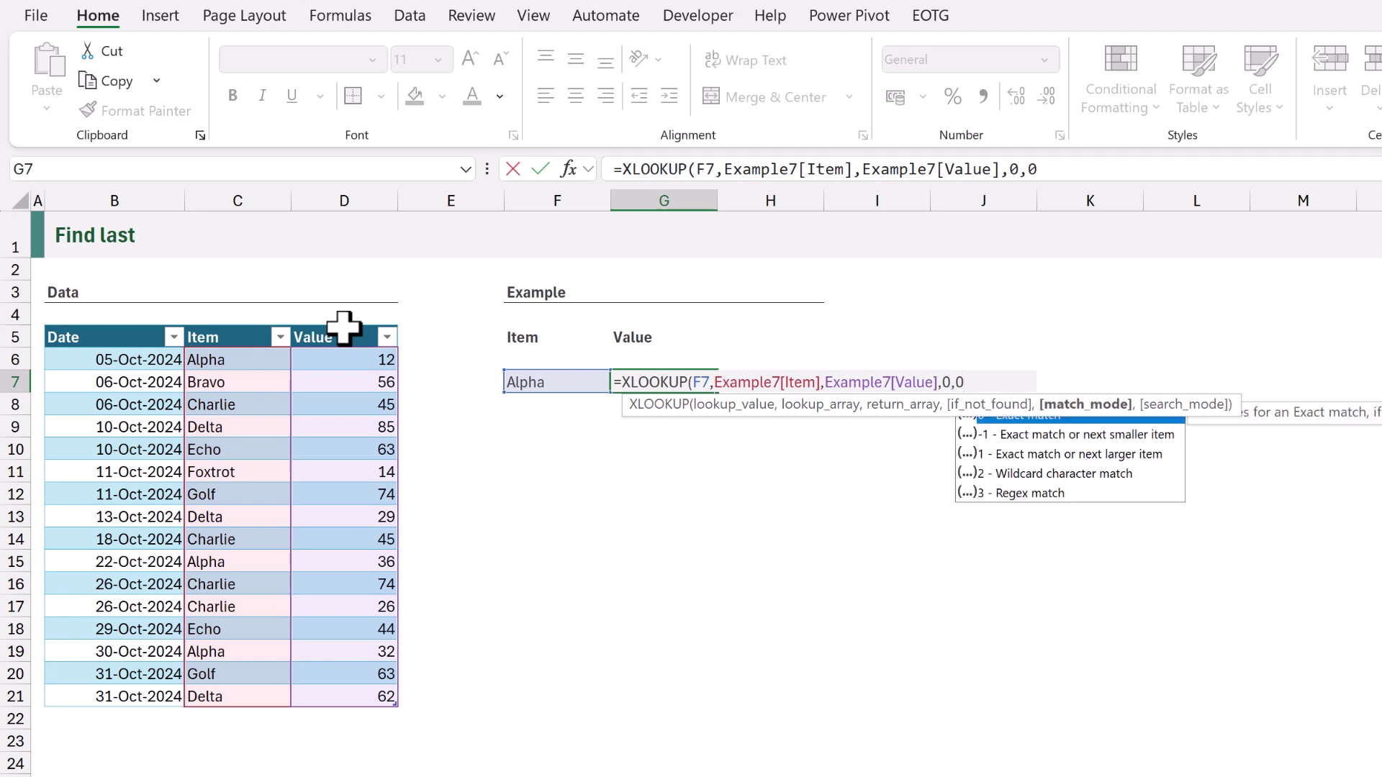
text(,)
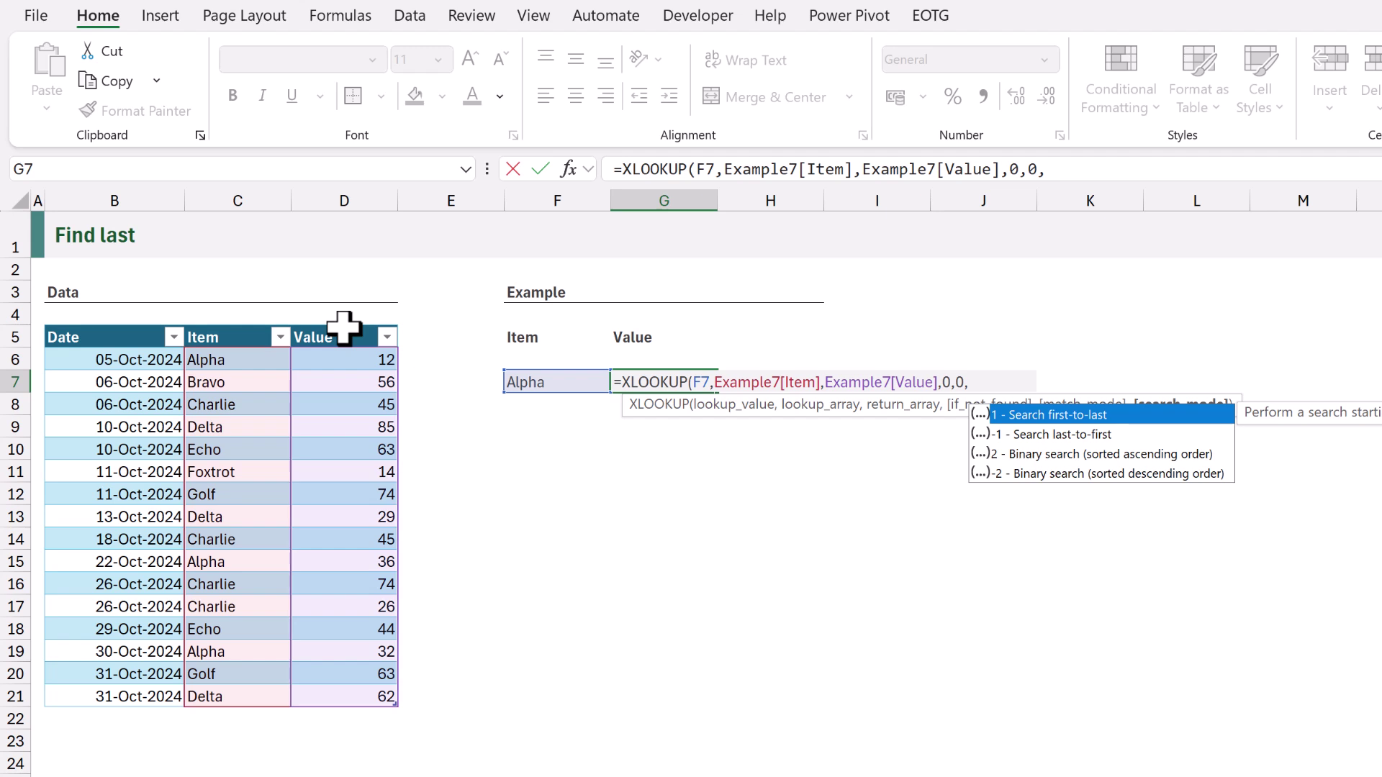
text(-1))
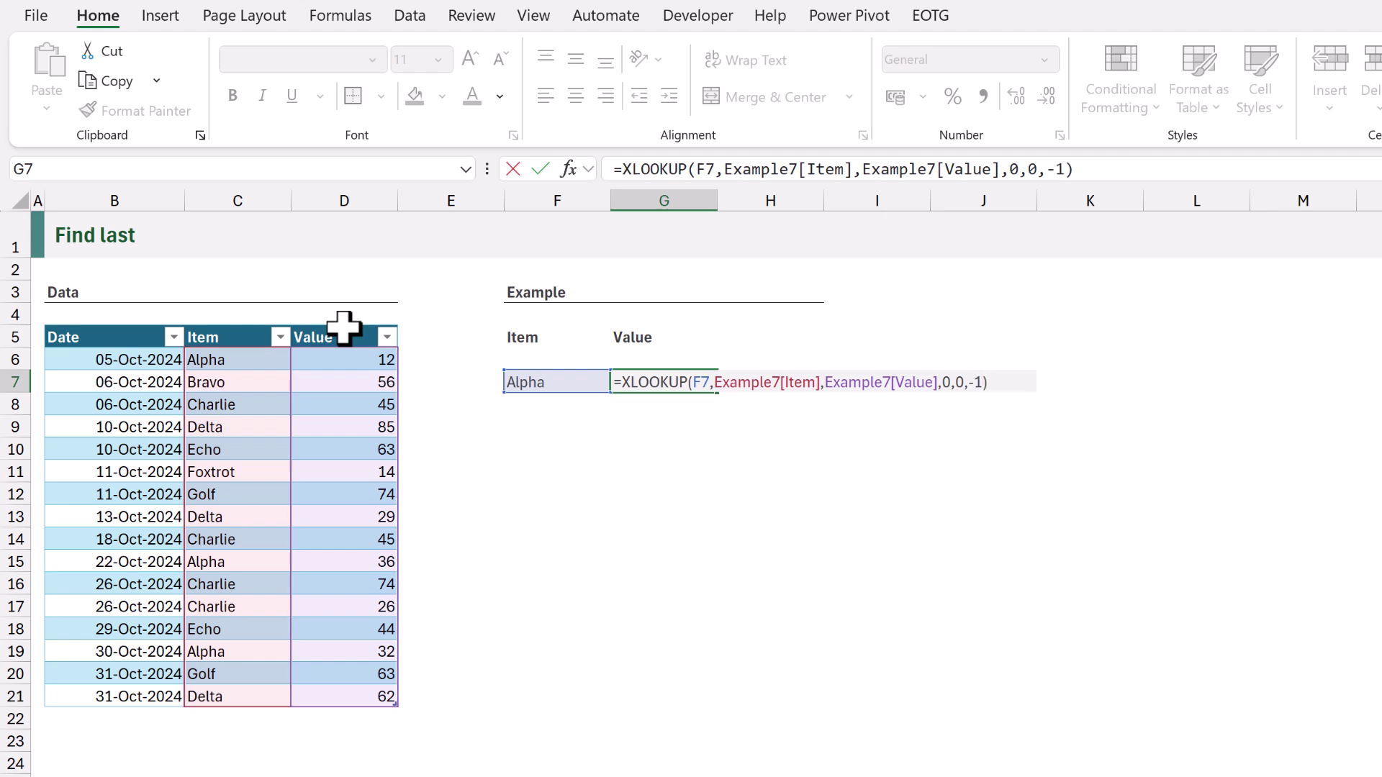
key(ctrl+Return)
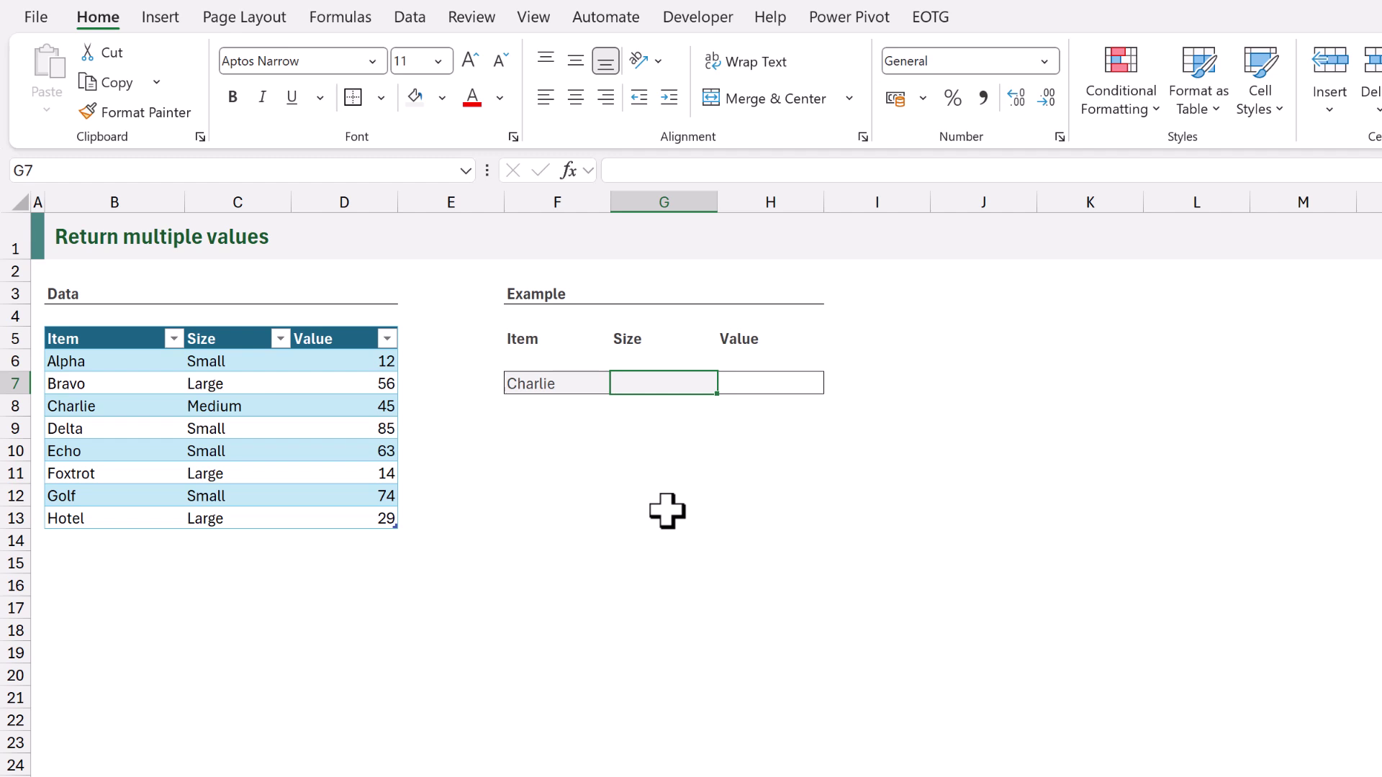
On the Return multiple values sheet, enter =XLOOKUP(F7,Example8[Item],Example8[[Size]:[Value]]) in G7
text(=XLOOKUP()
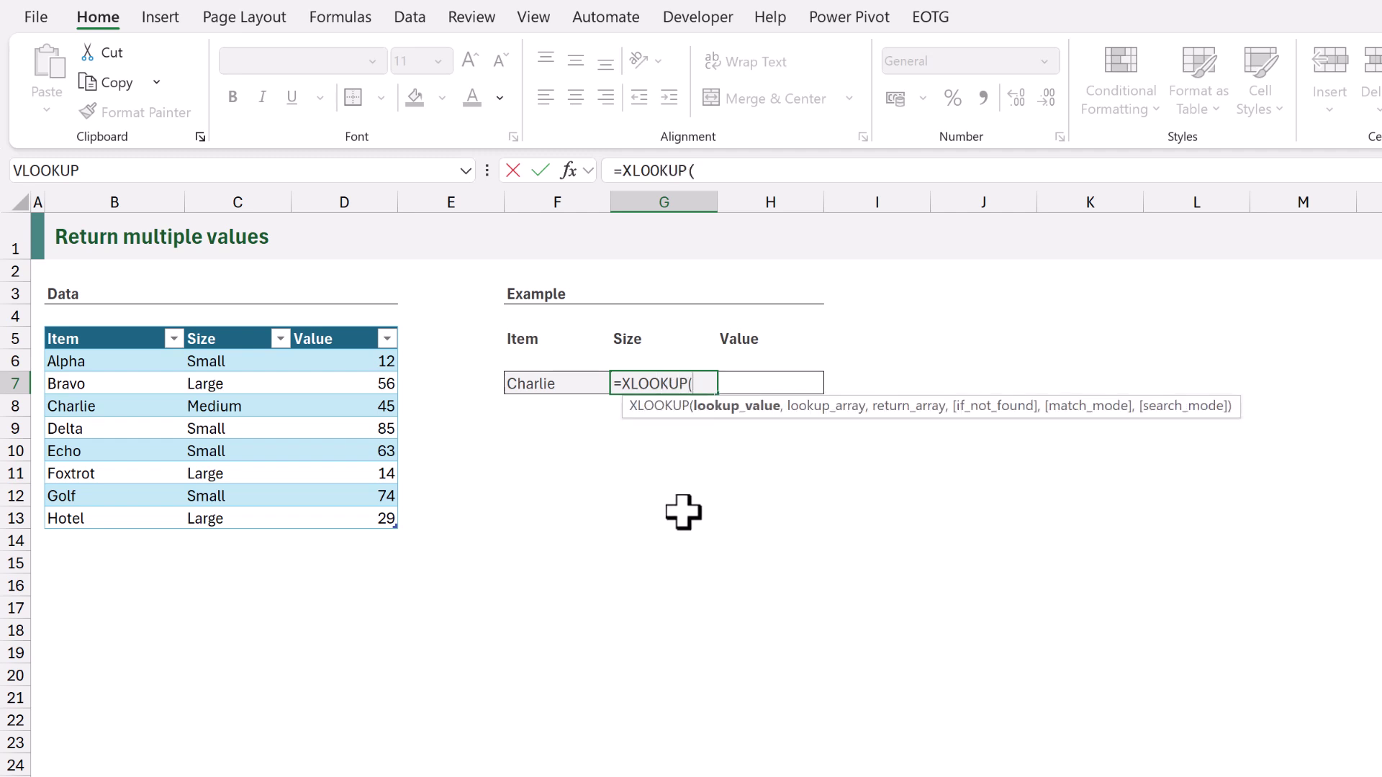
click(581, 381)
text(,)
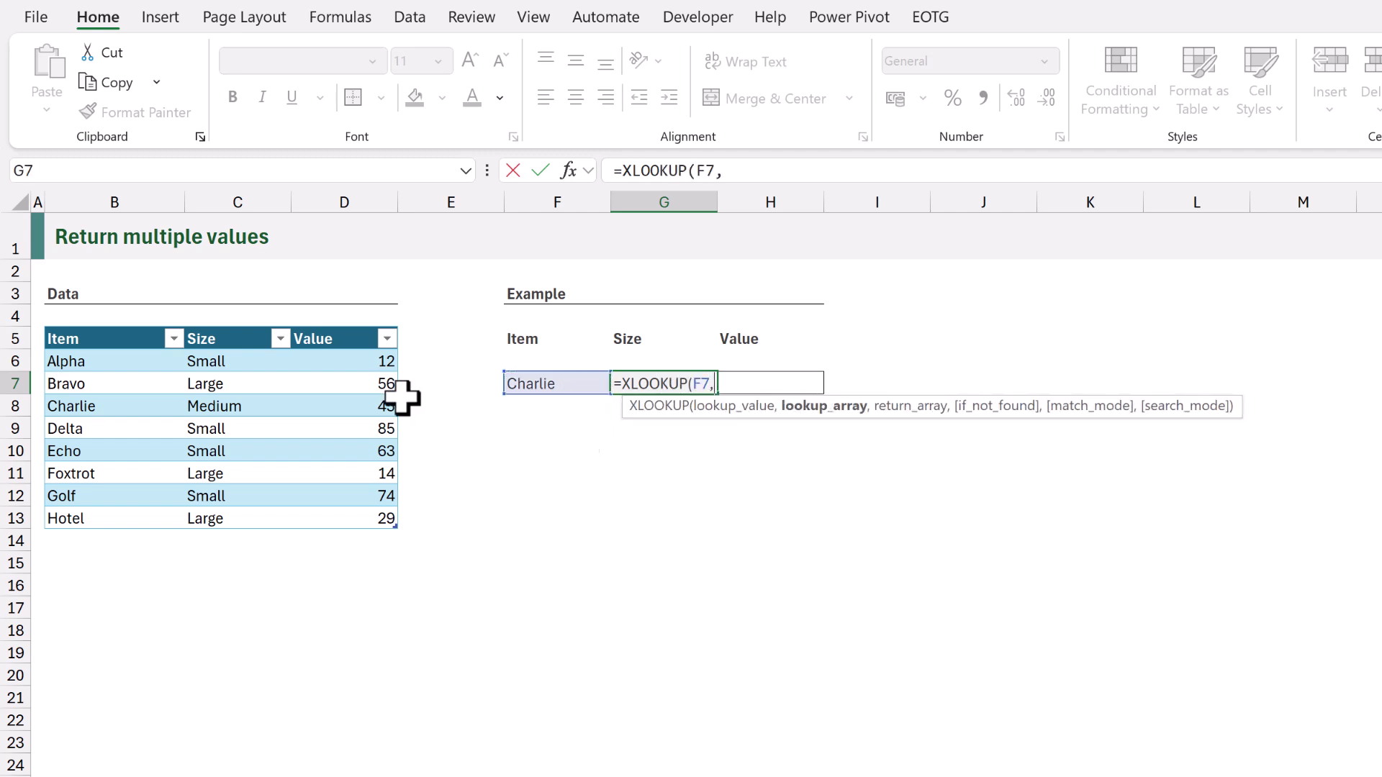
click(85, 317)
text(,)
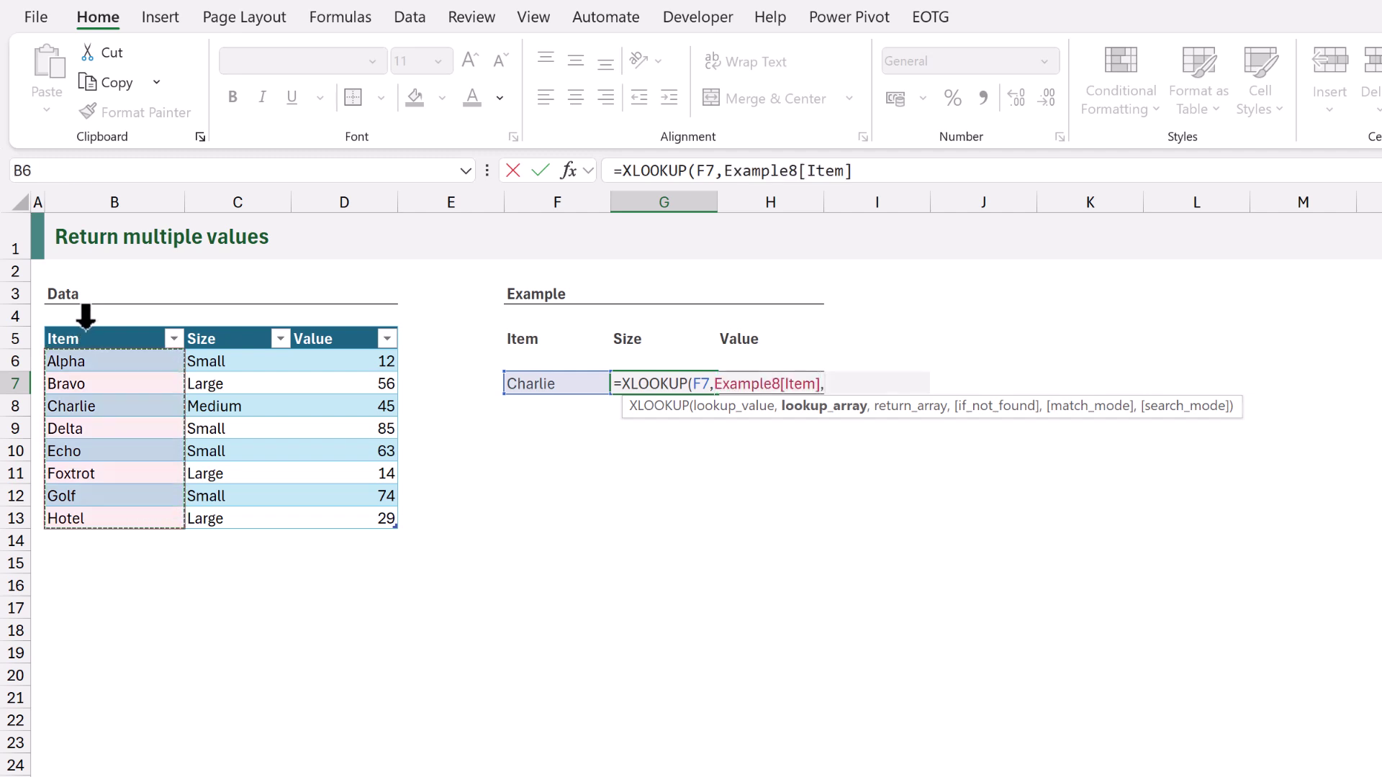
drag(260, 331, 339, 333)
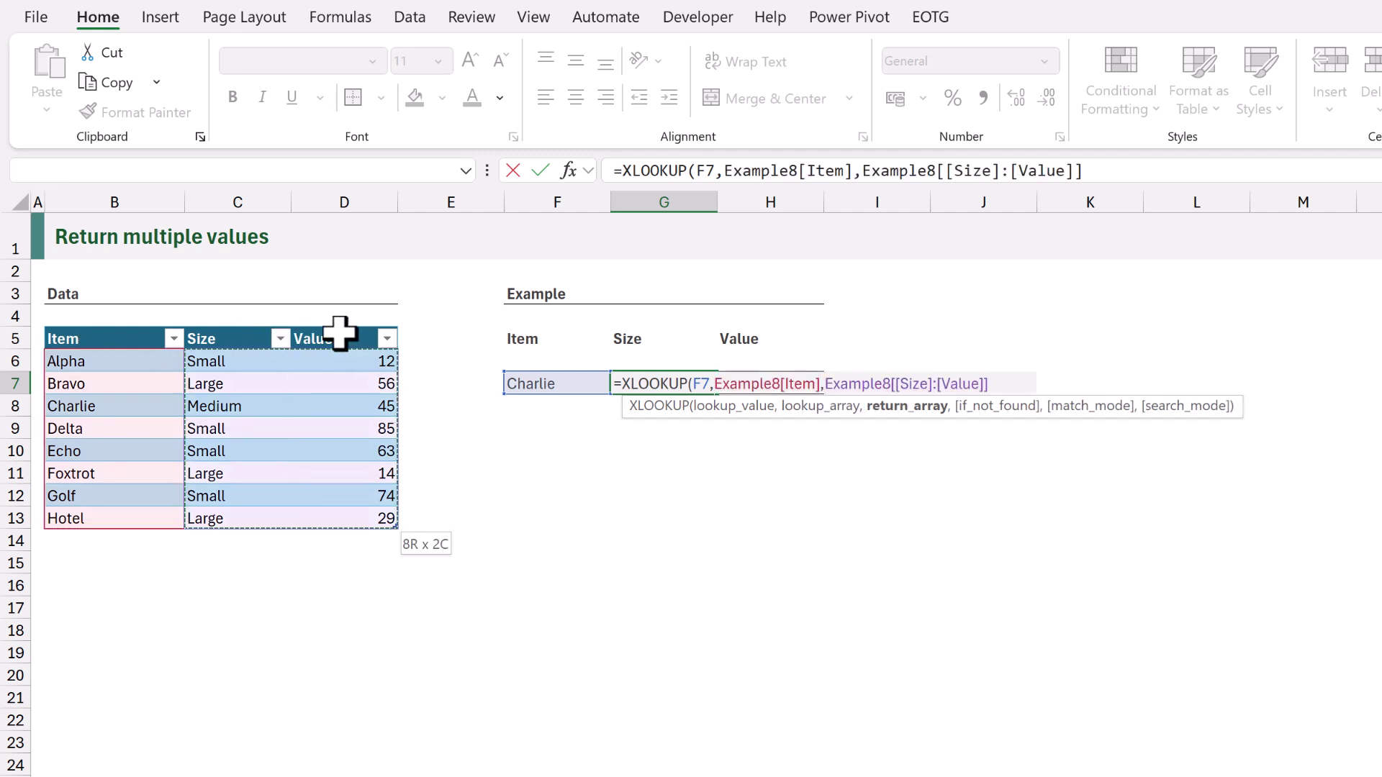
text())
key(ctrl+Return)
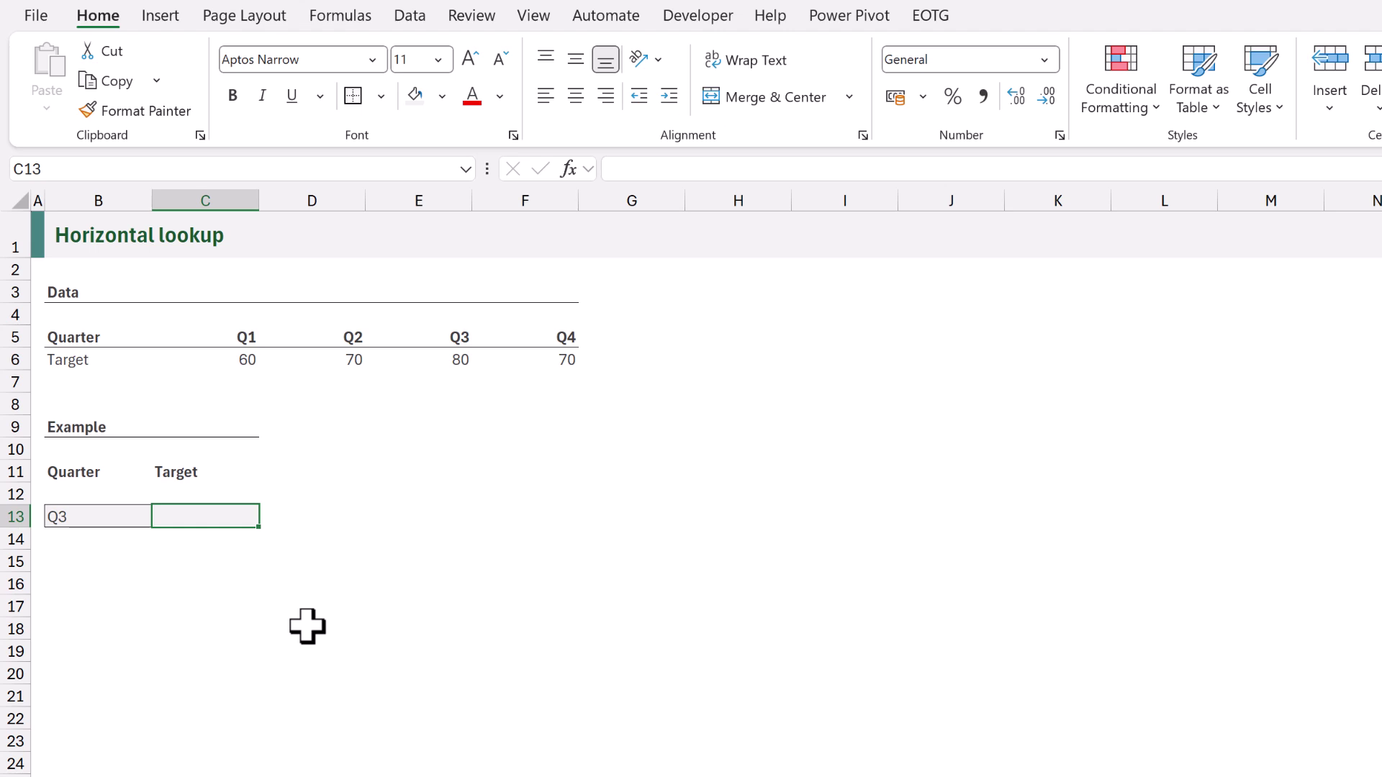
On the Horizontal lookup sheet, enter an XLOOKUP in C13 that looks up B13 in C5:F5 and returns the target from C6:F6
text(=XLOOK)
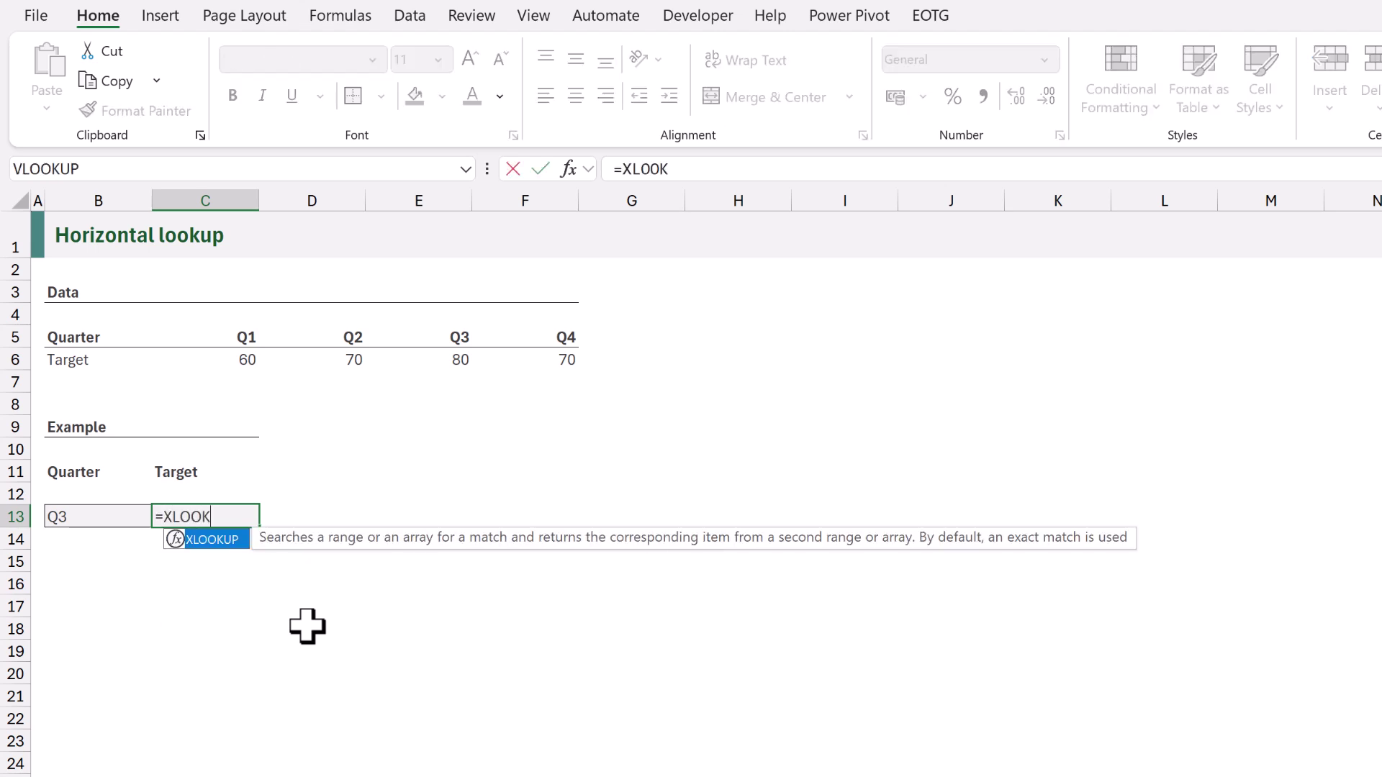
text(UP()
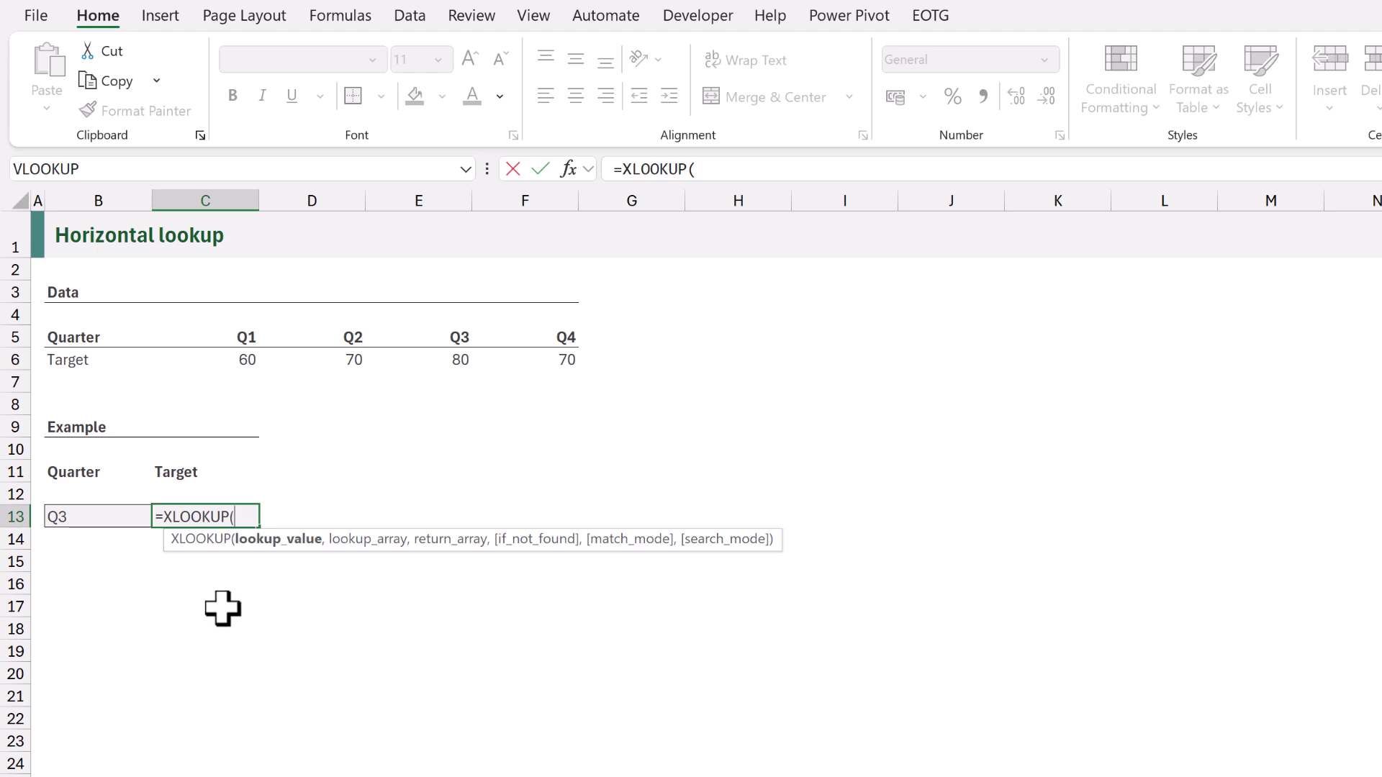
click(105, 519)
text(,)
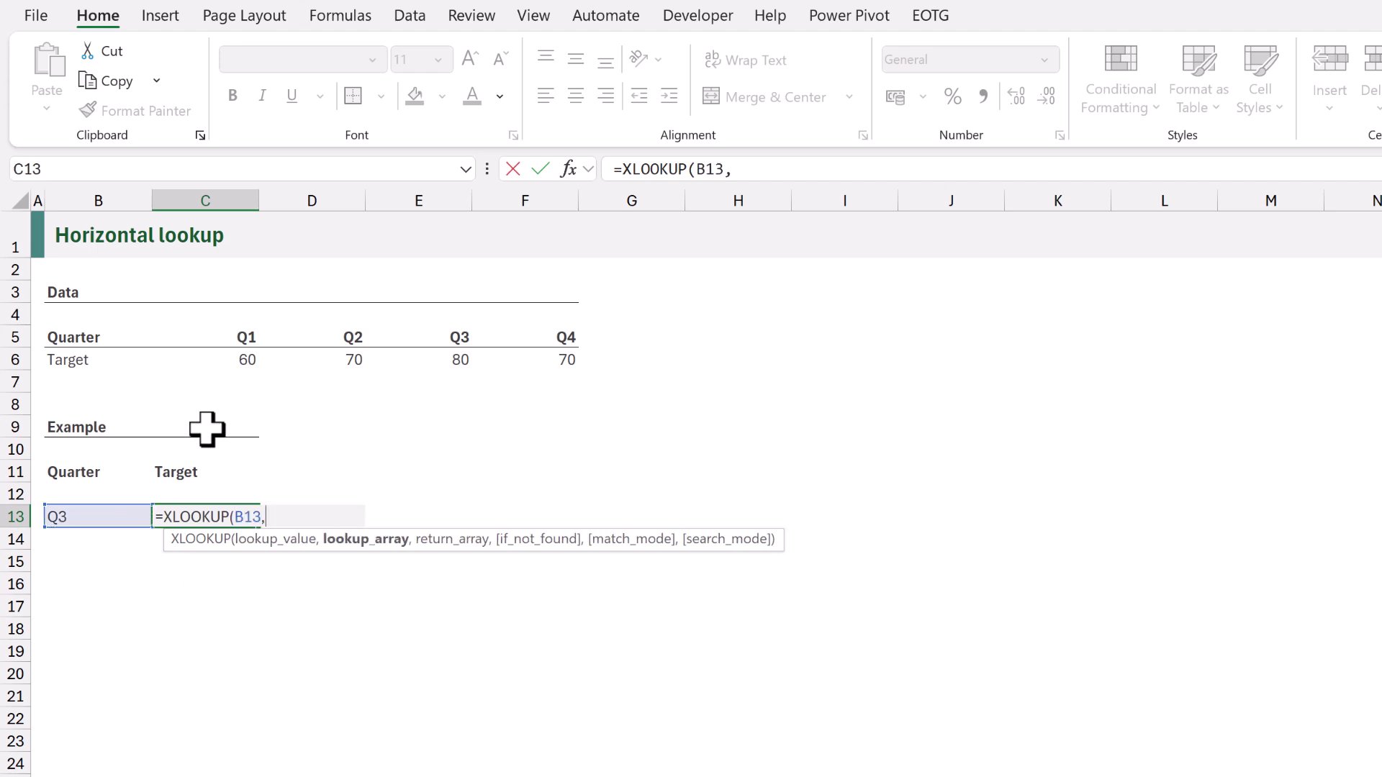
drag(247, 335, 547, 342)
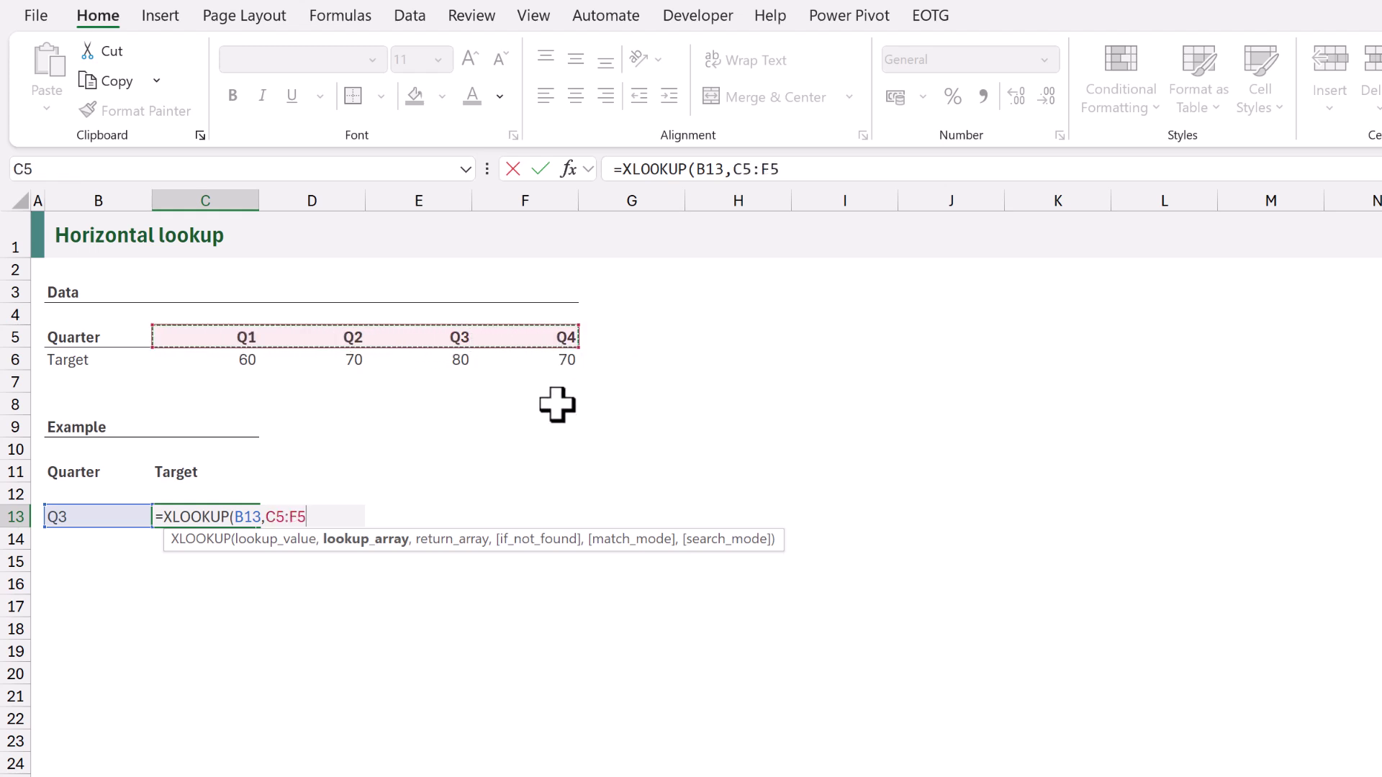
text(,)
drag(243, 361, 533, 363)
key(ctrl+Return)
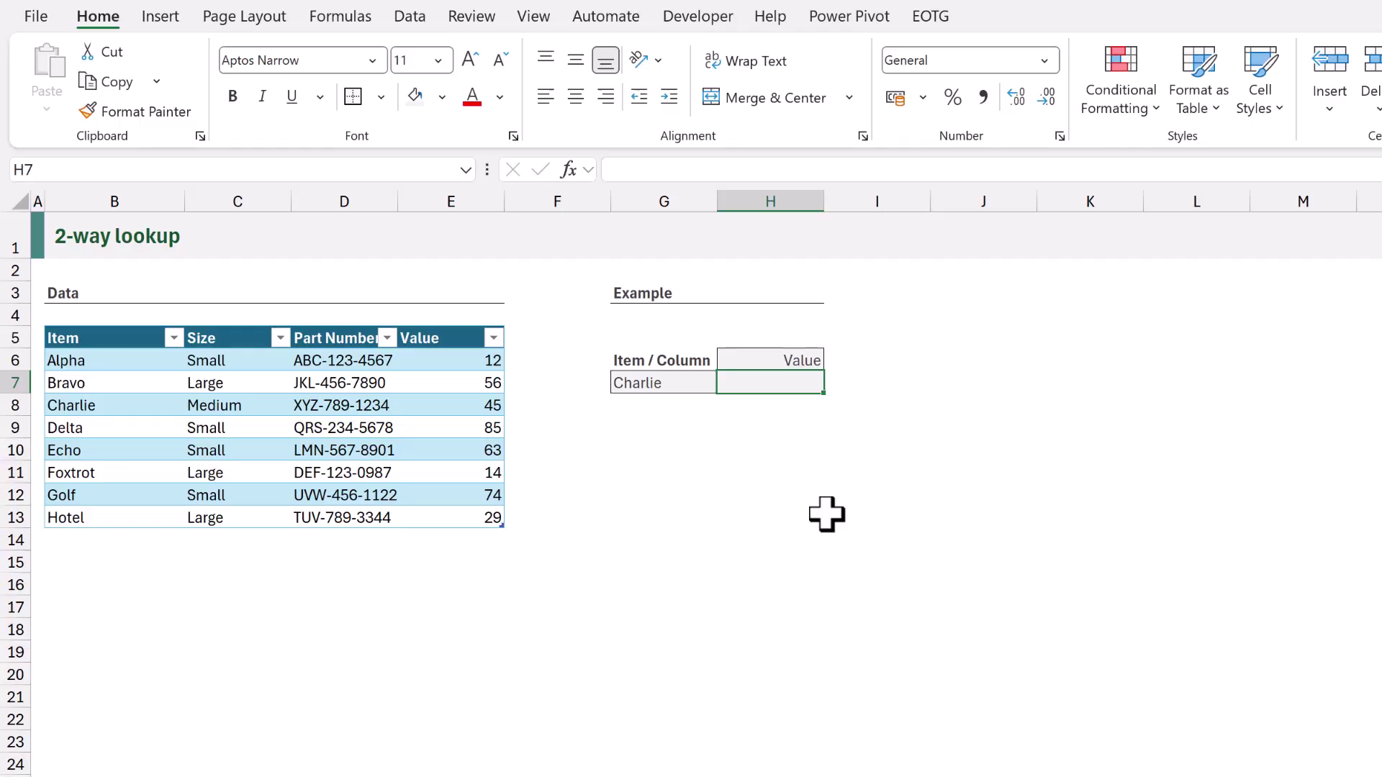
On the 2-way lookup sheet, enter =XLOOKUP(G7,Example10[Item],Example10) in H7 to return the item's whole row
text(=XLOO)
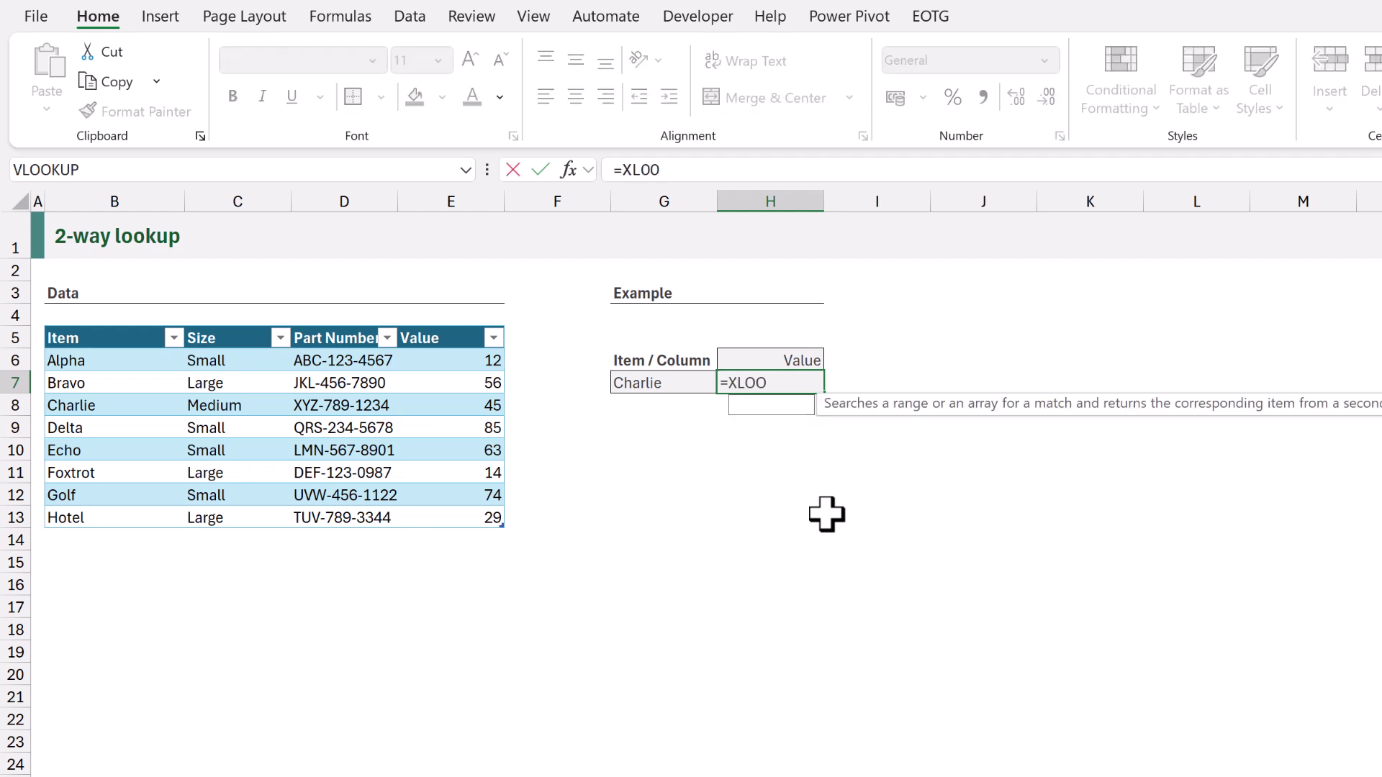
text(KUP()
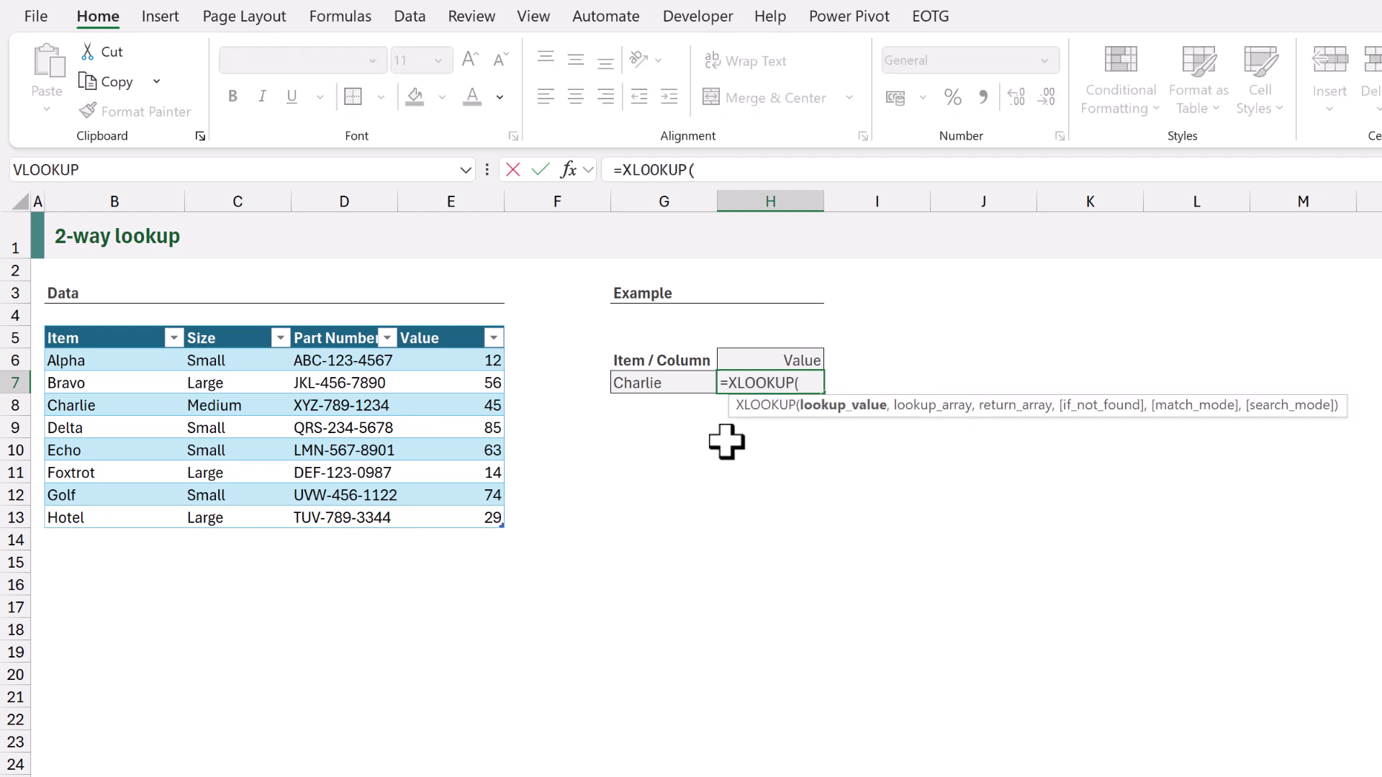
click(692, 386)
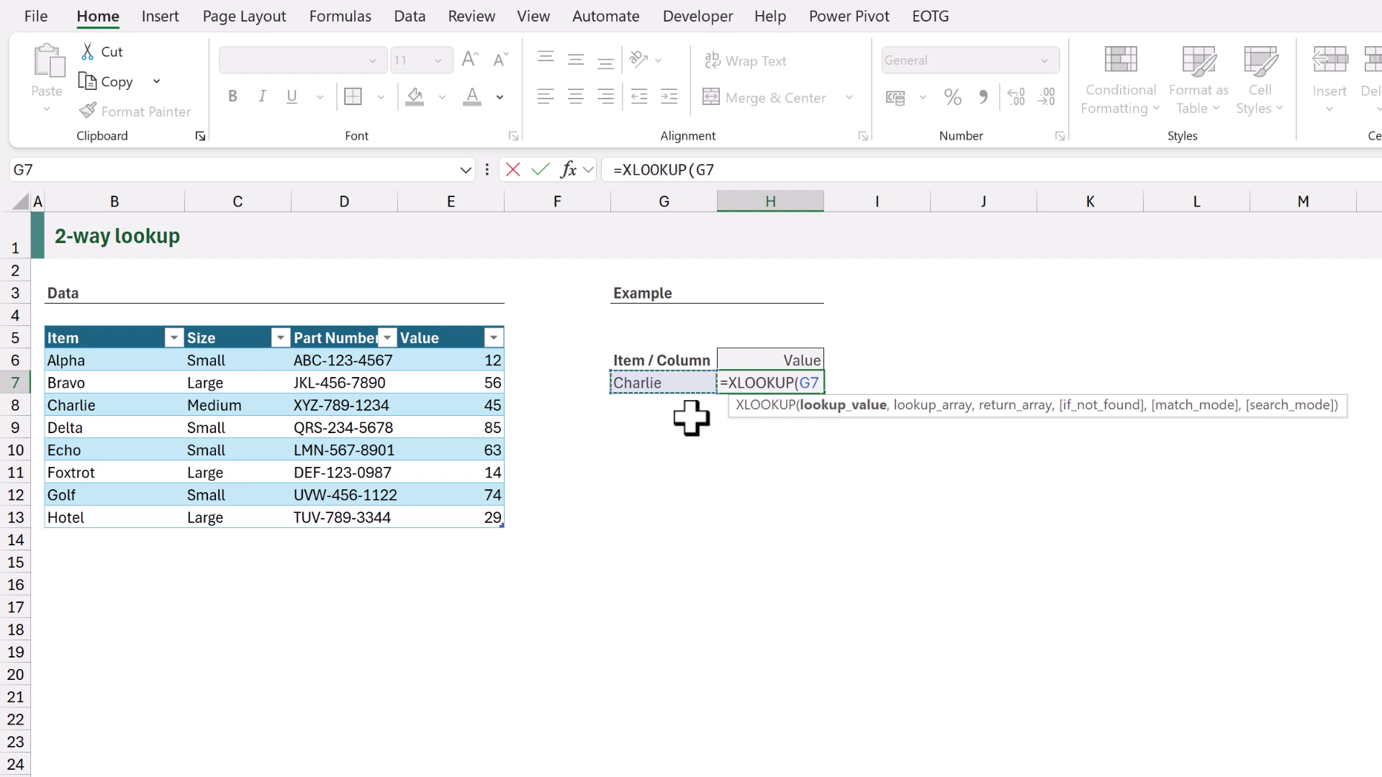
text(,)
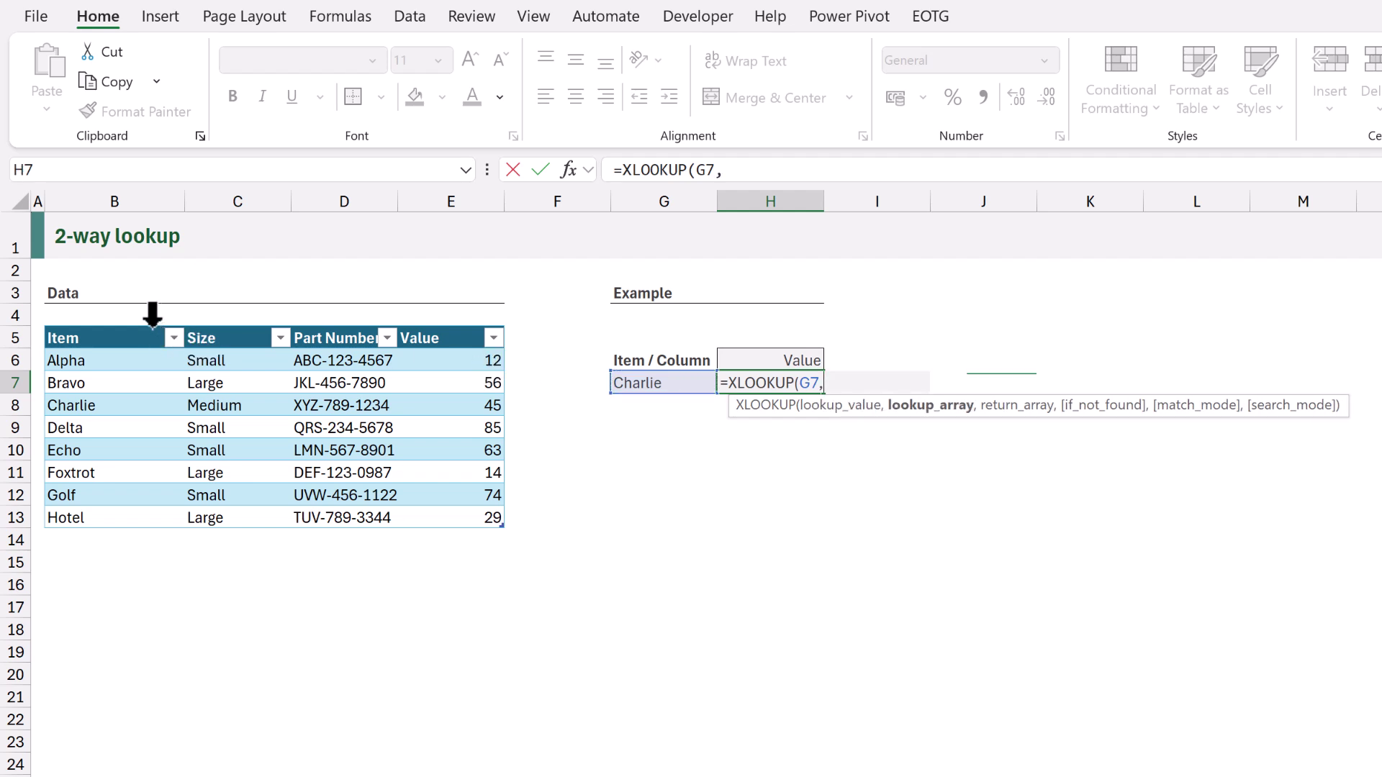
click(152, 314)
text(,)
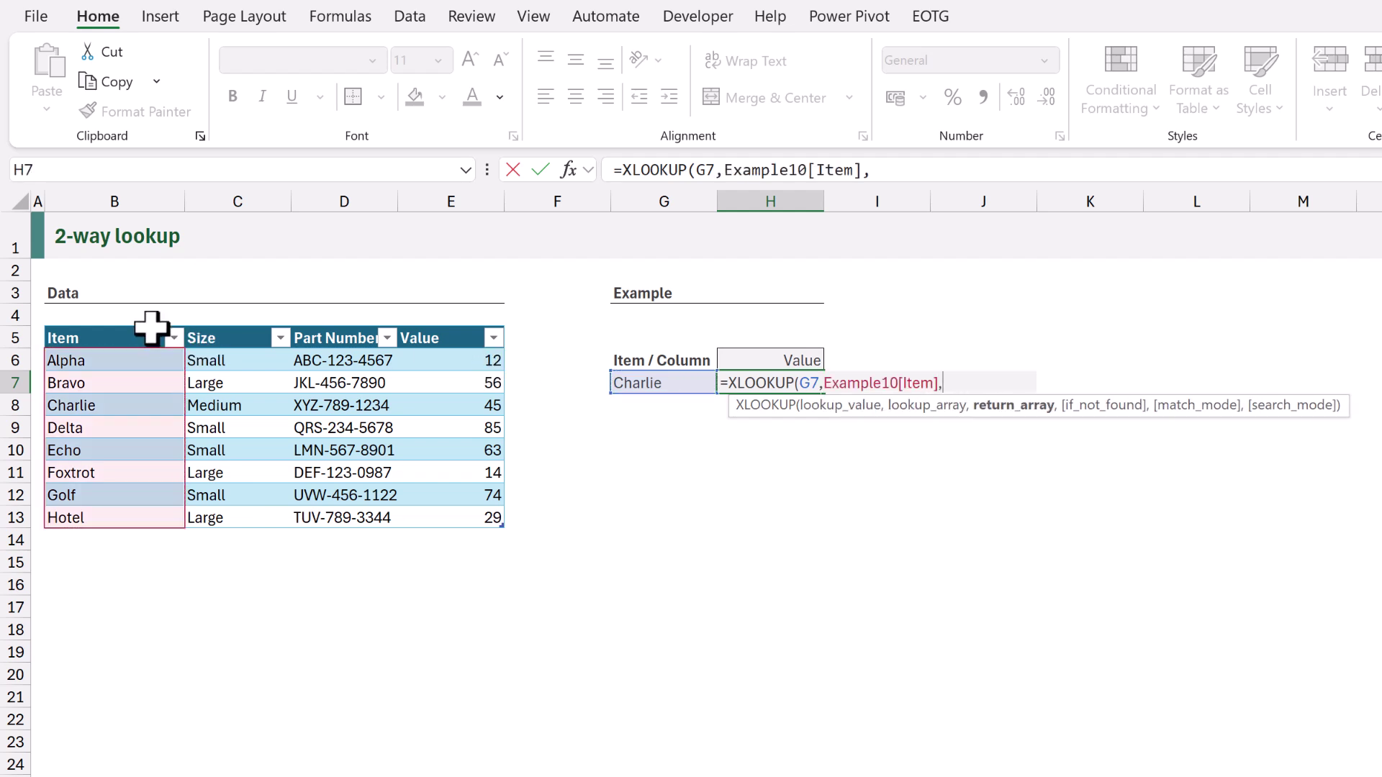
click(46, 319)
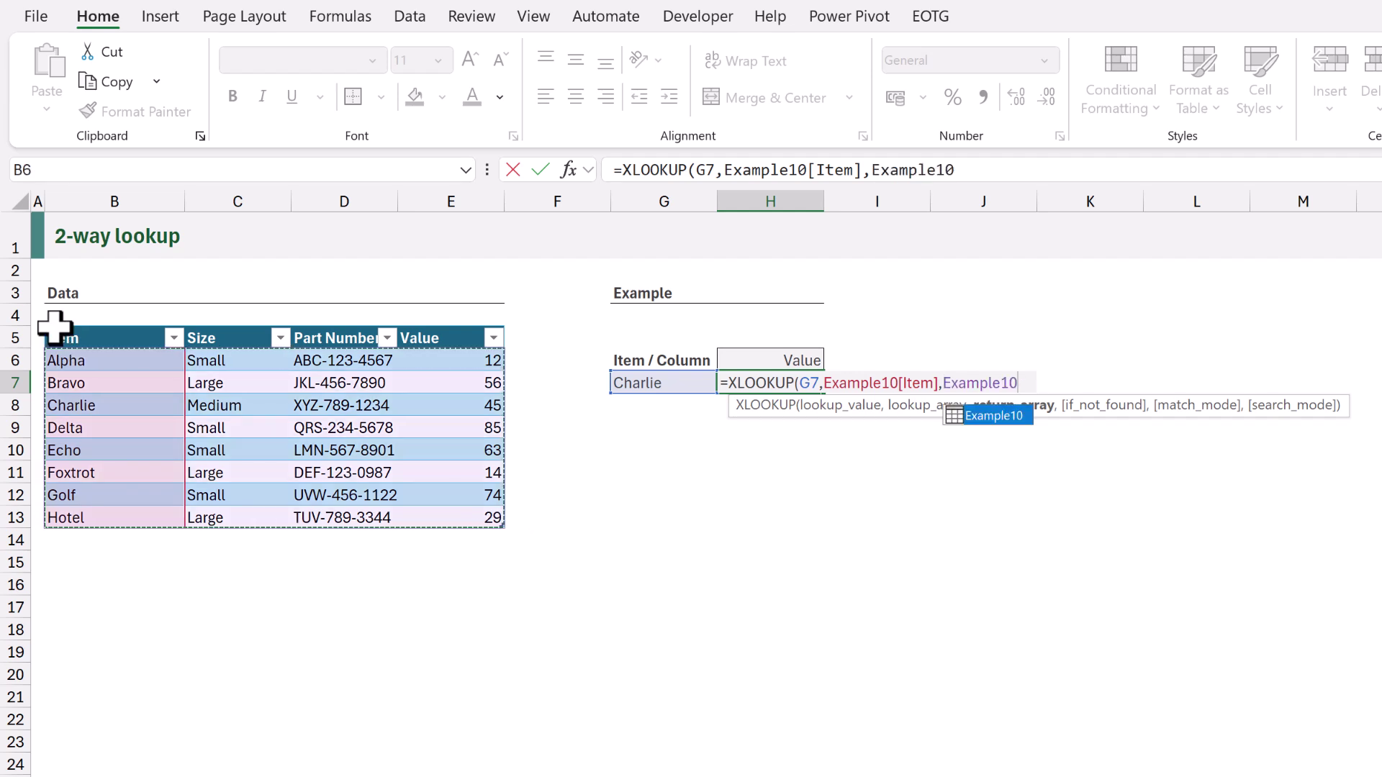
text())
key(ctrl+Return)
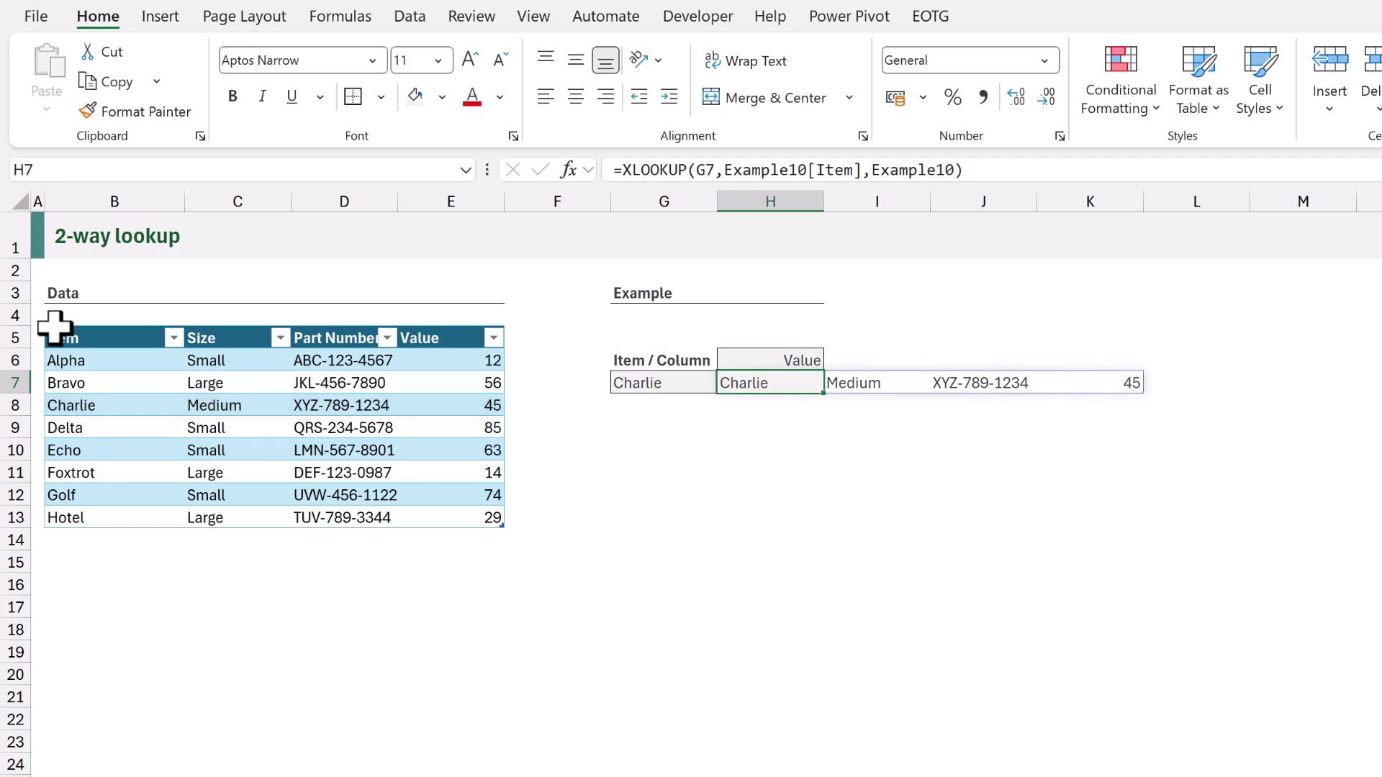
Nest the H7 formula in an outer XLOOKUP that looks up H6 in Example10[#Headers], using the existing XLOOKUP as the return array
key(F2)
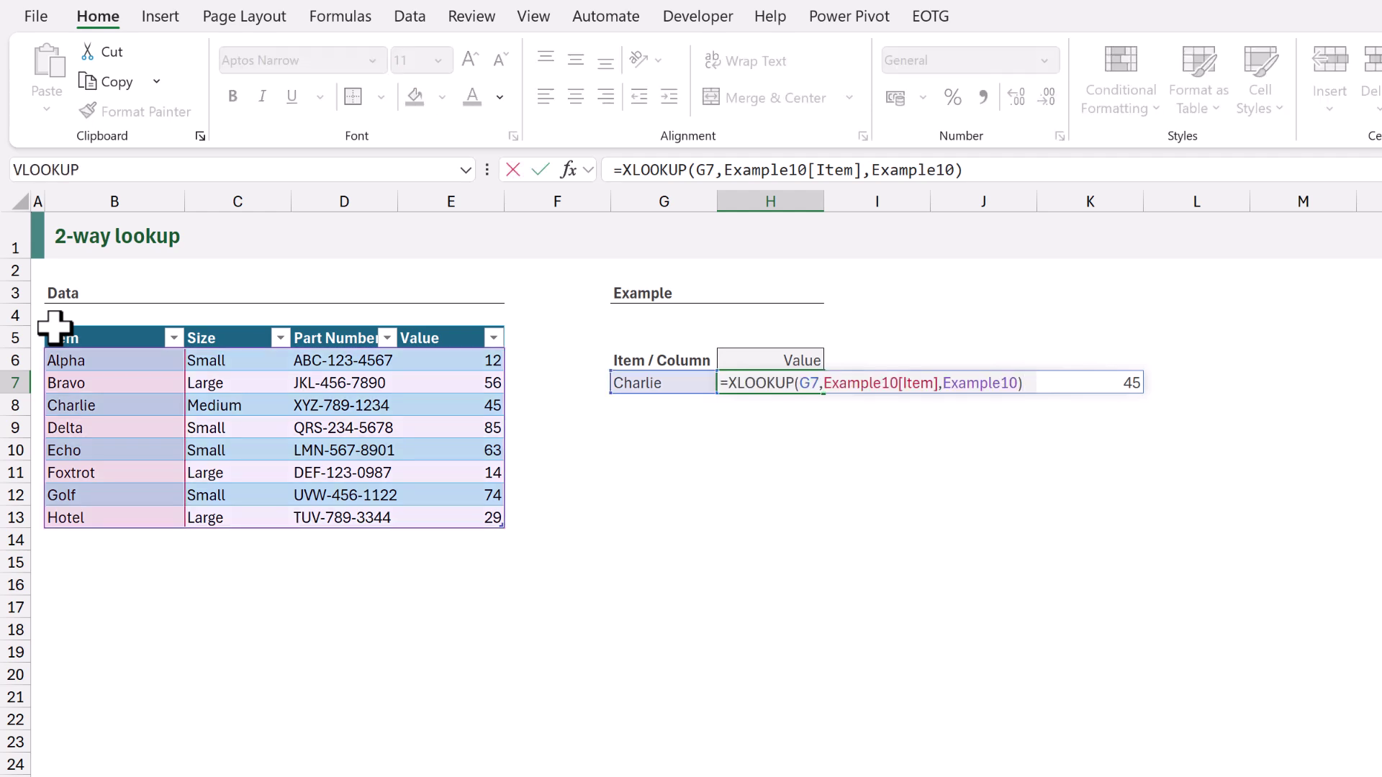
click(727, 383)
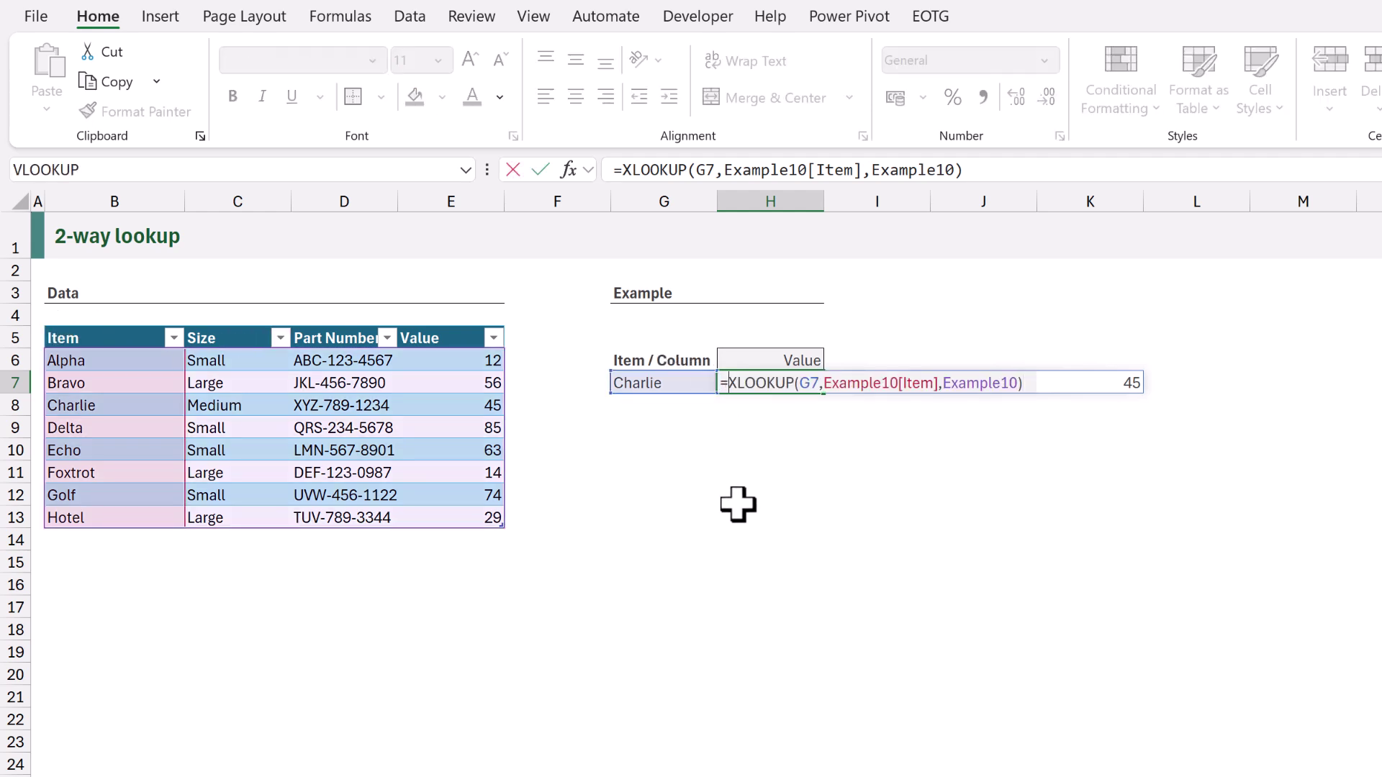
text(XLOOKUP()
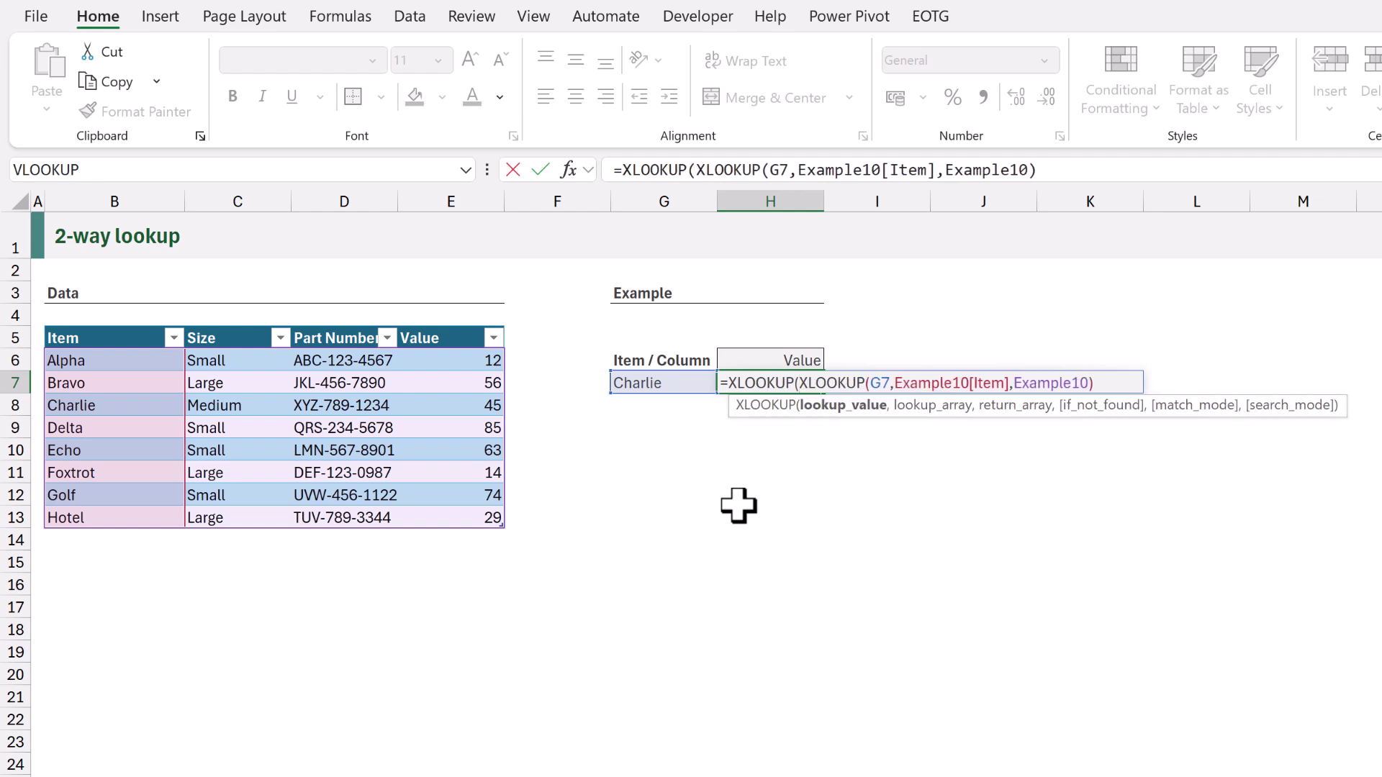
click(792, 356)
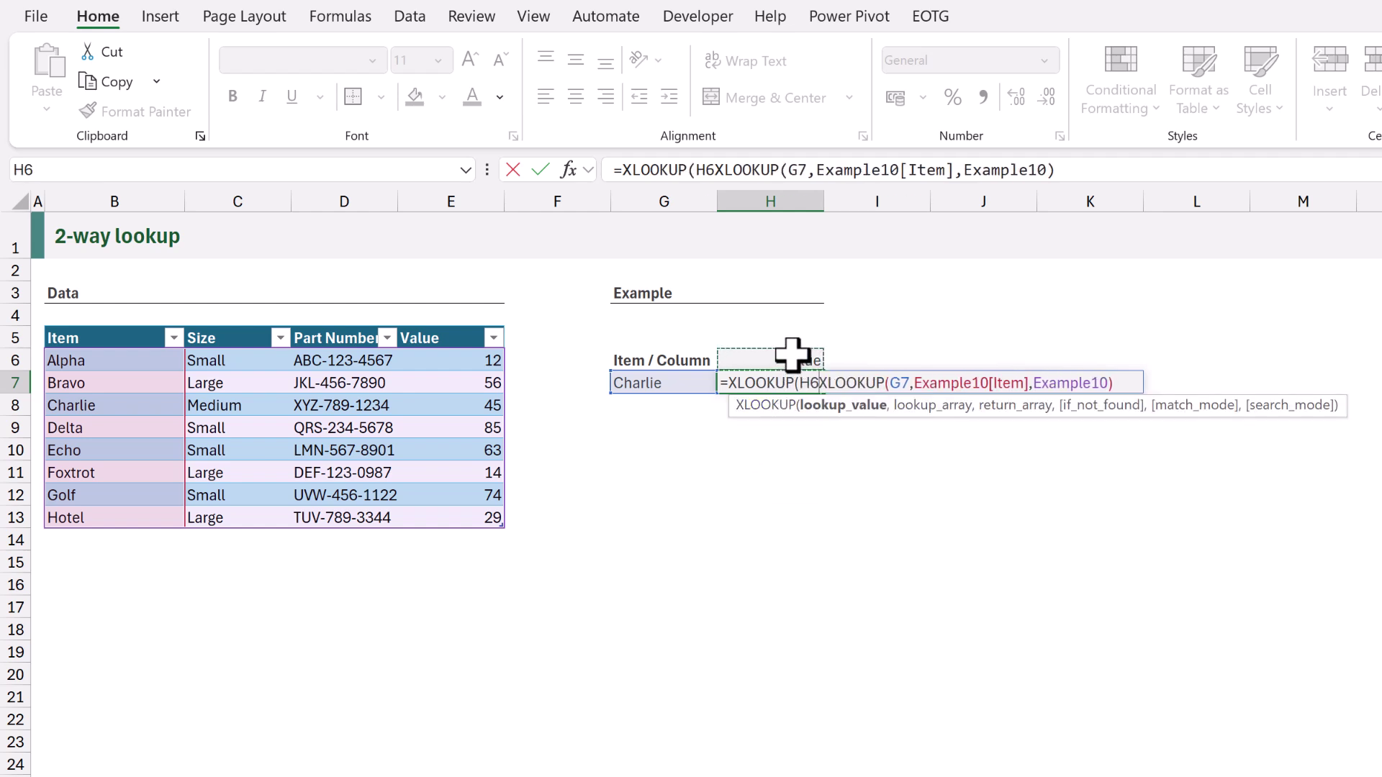
text(,)
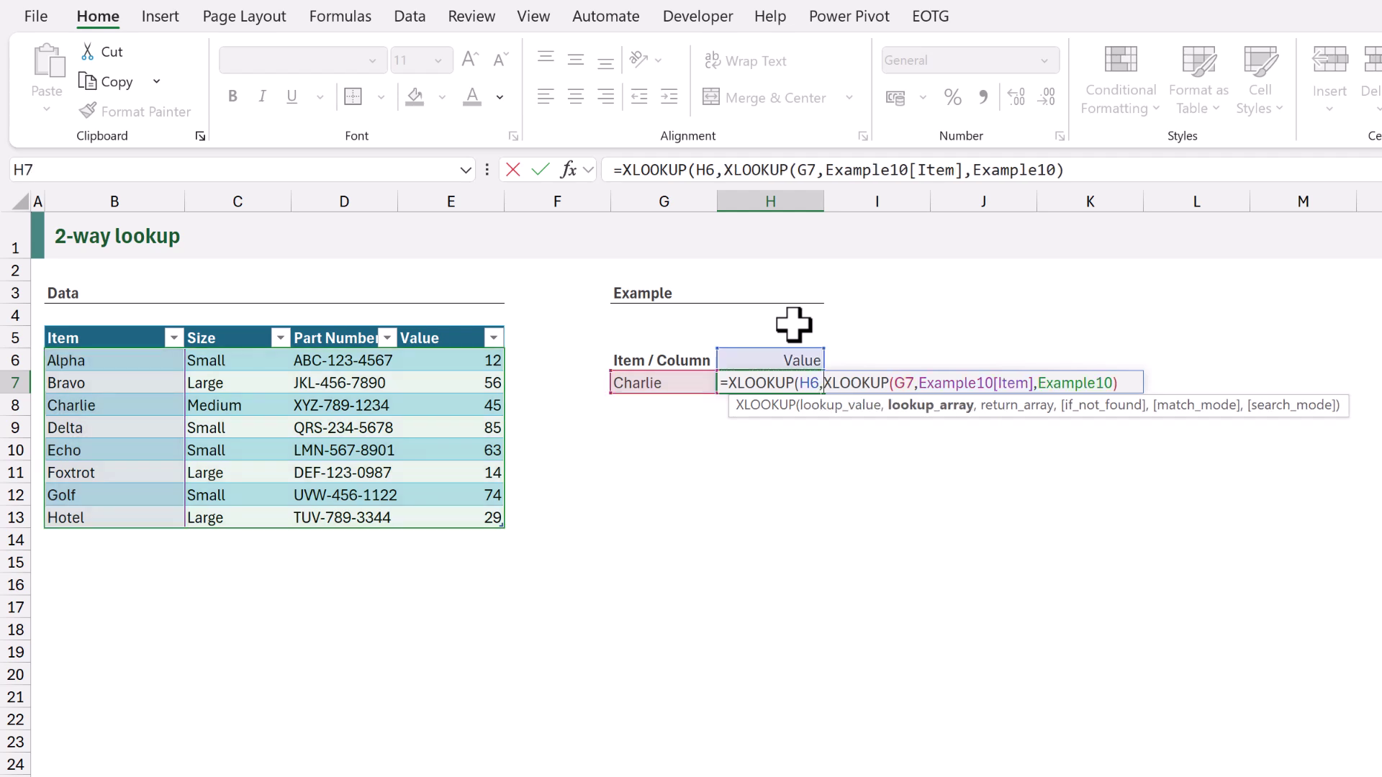
click(59, 338)
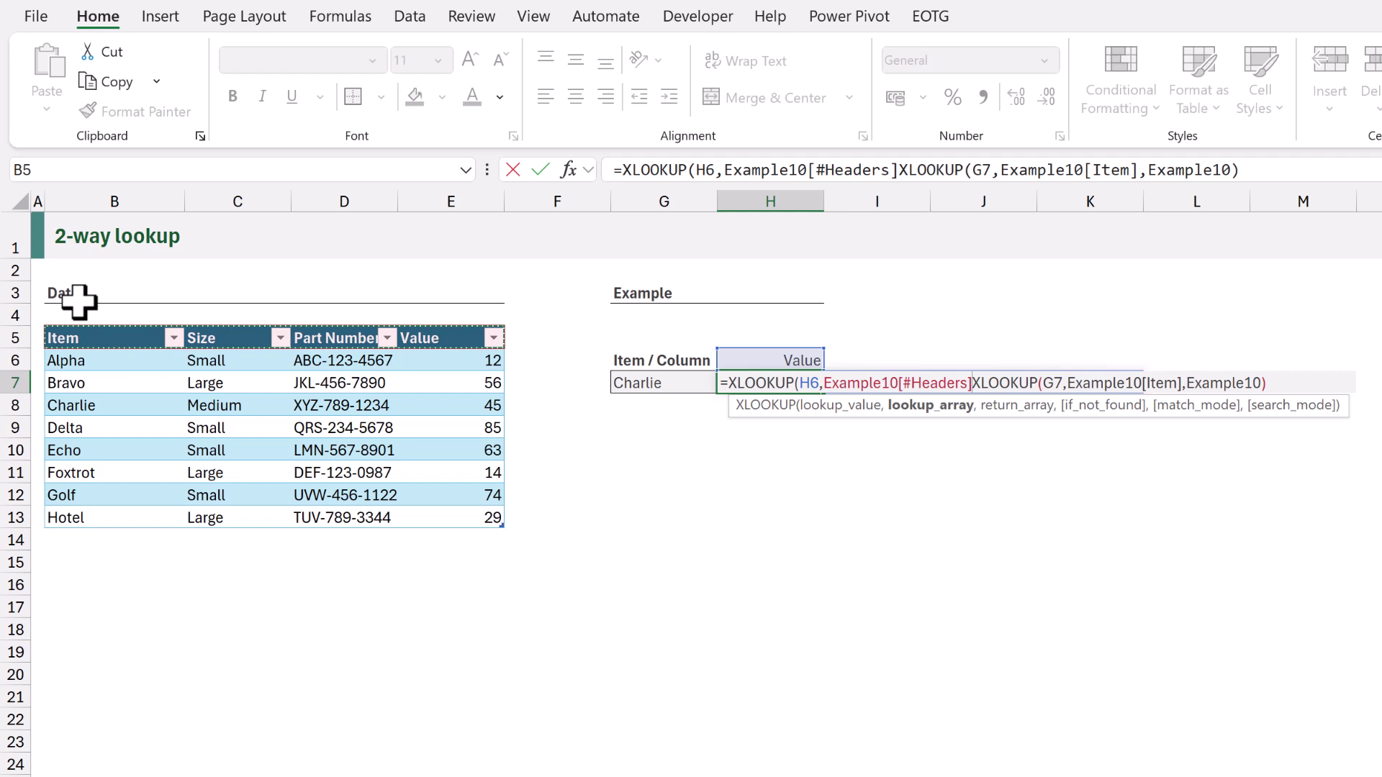
text(,)
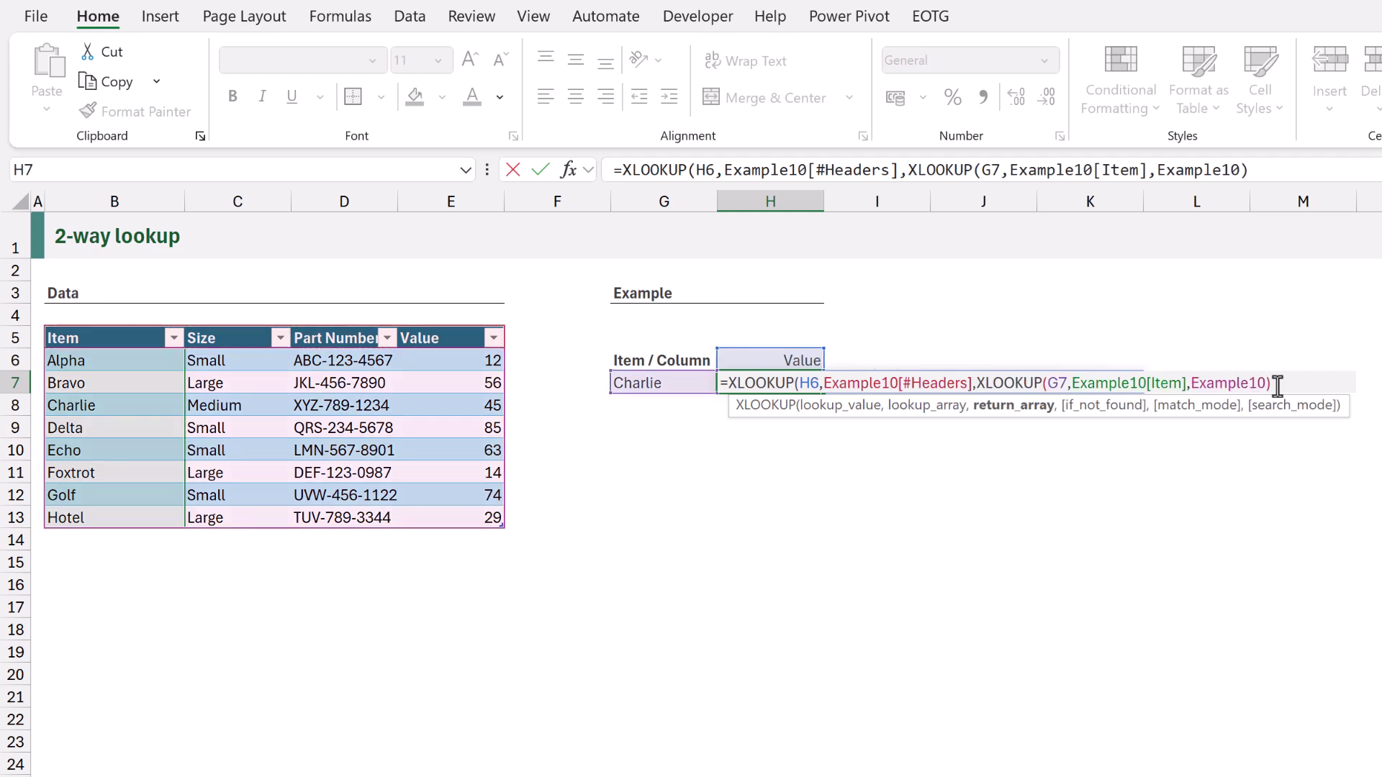
text())
key(ctrl+Return)
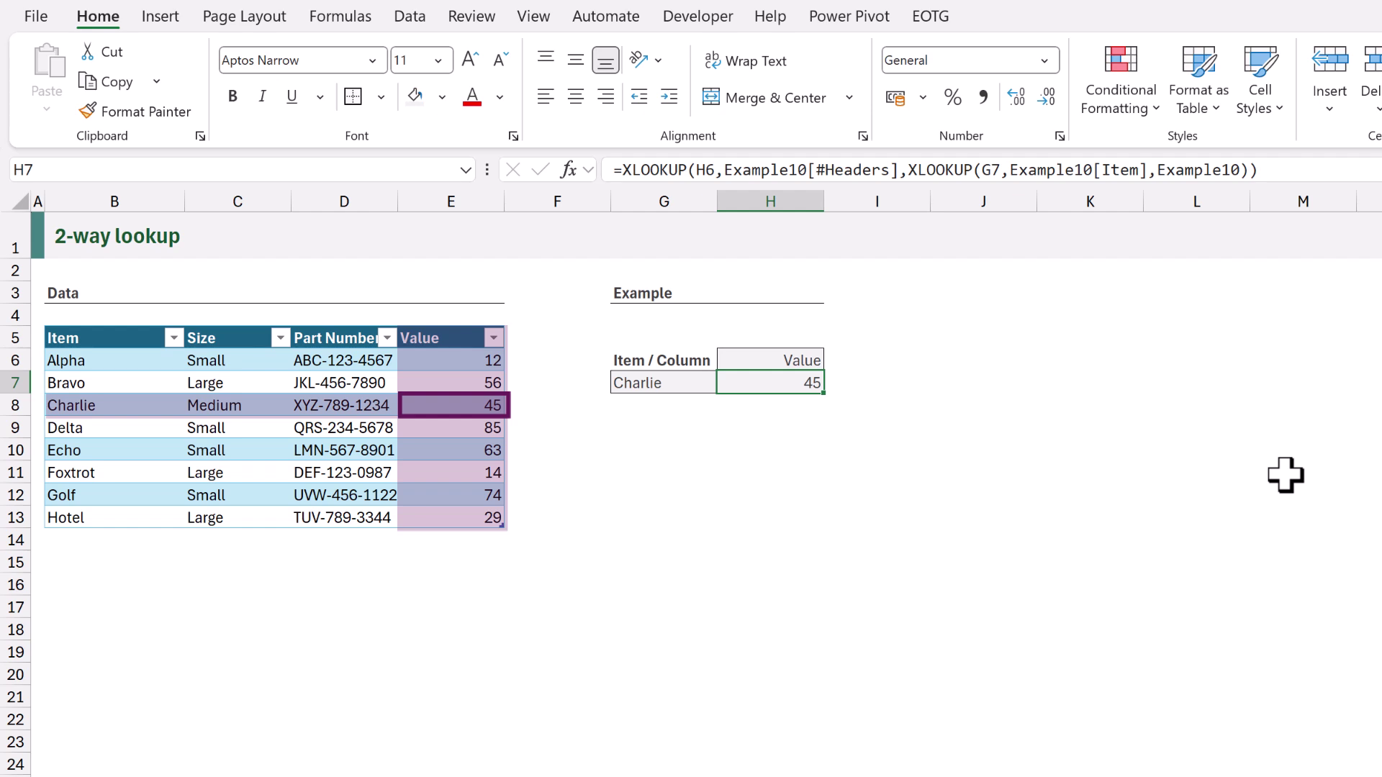
Test the two-way lookup by setting the item in G7 to Echo and the column in H6 to Size
key(Left)
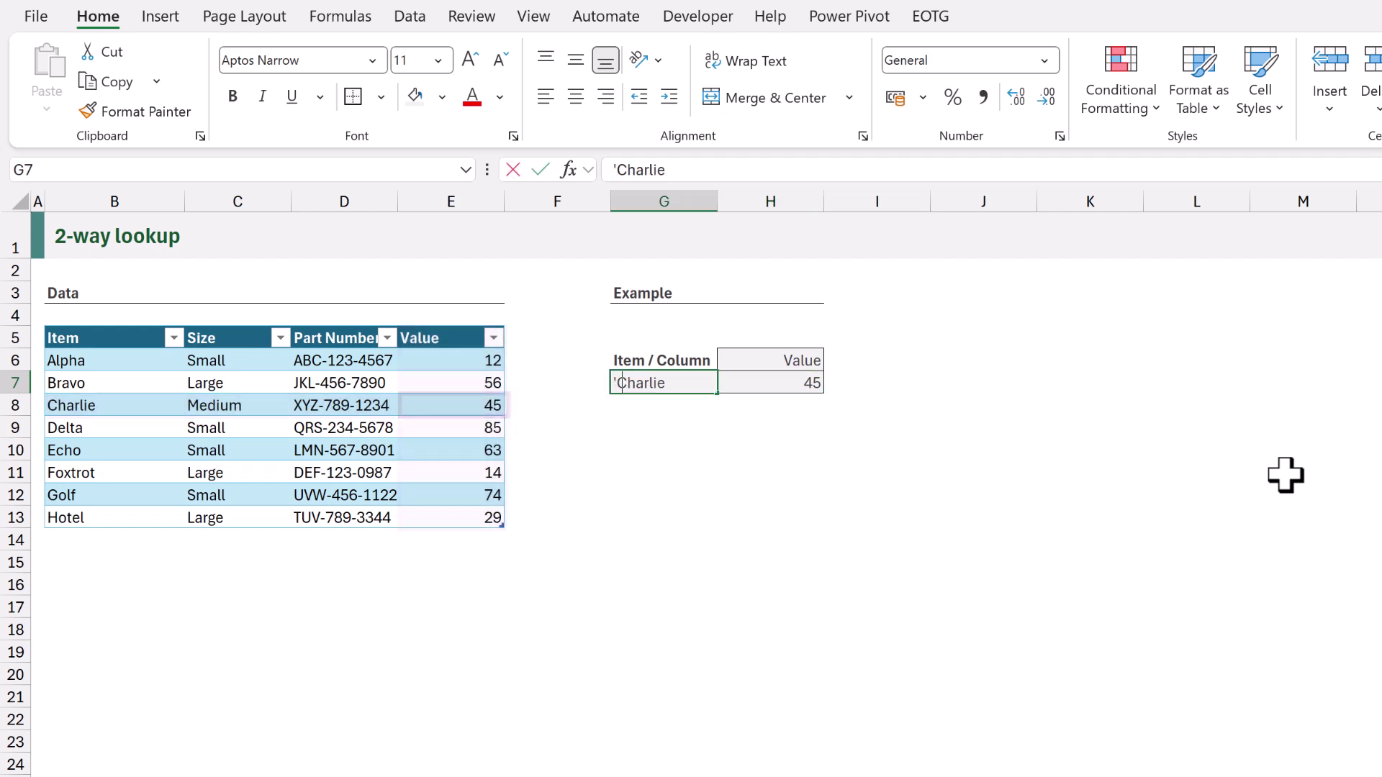
text(Echo)
key(Tab)
key(Up)
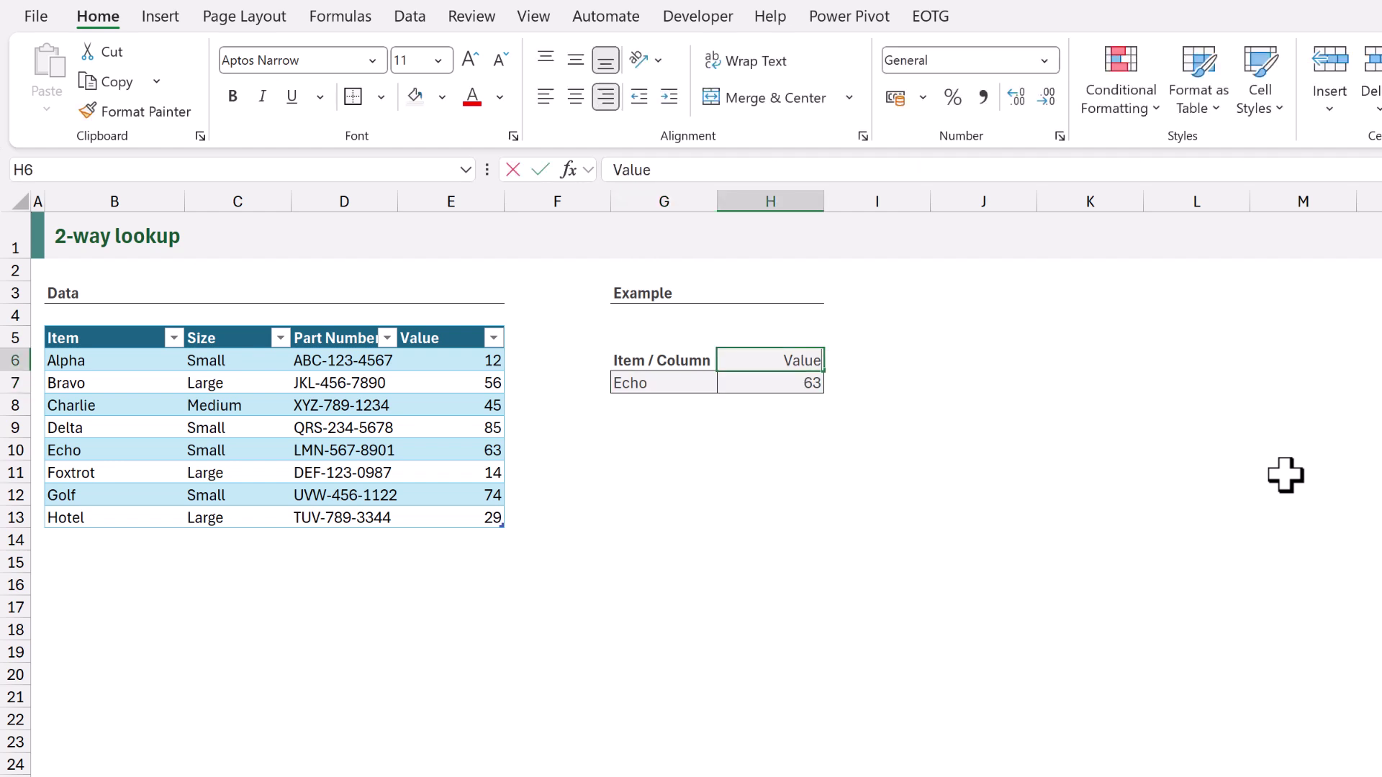
text(Size)
key(ctrl+Return)
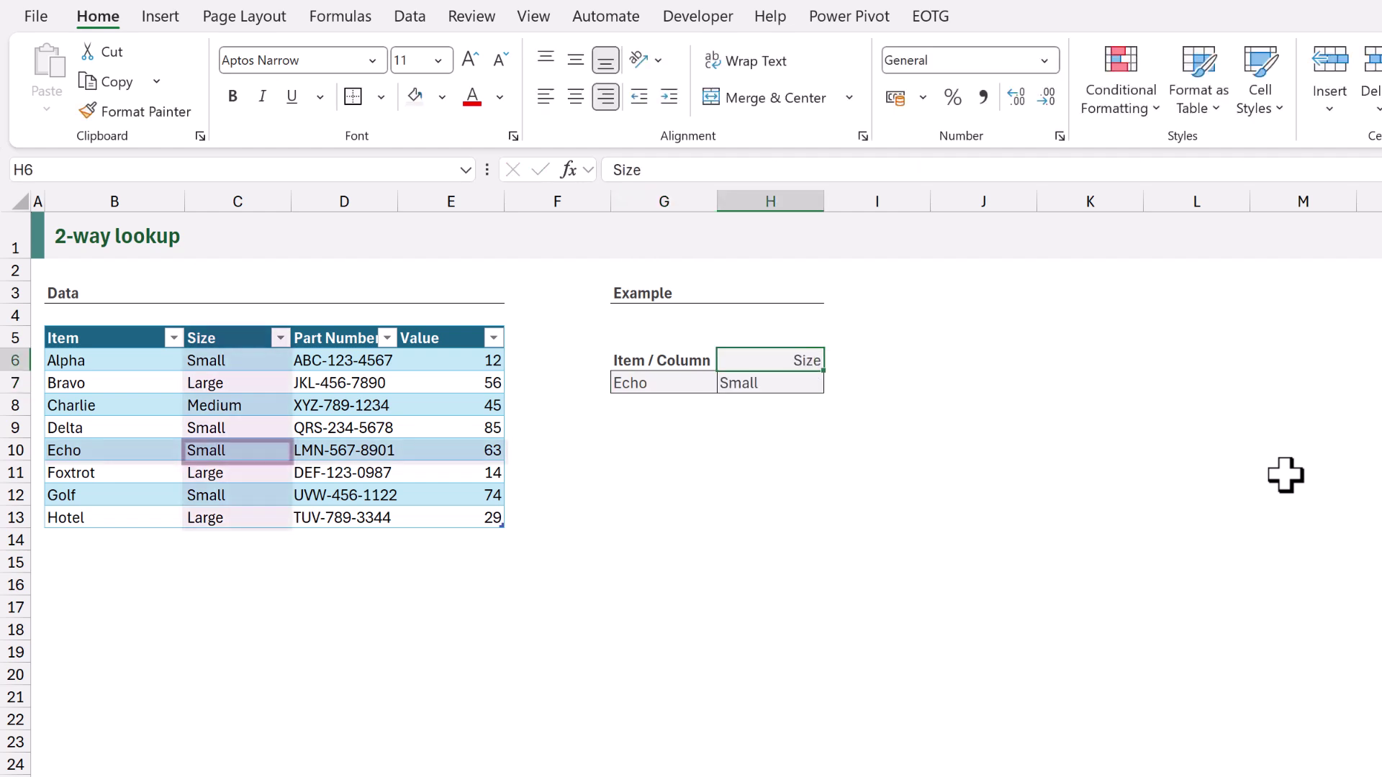